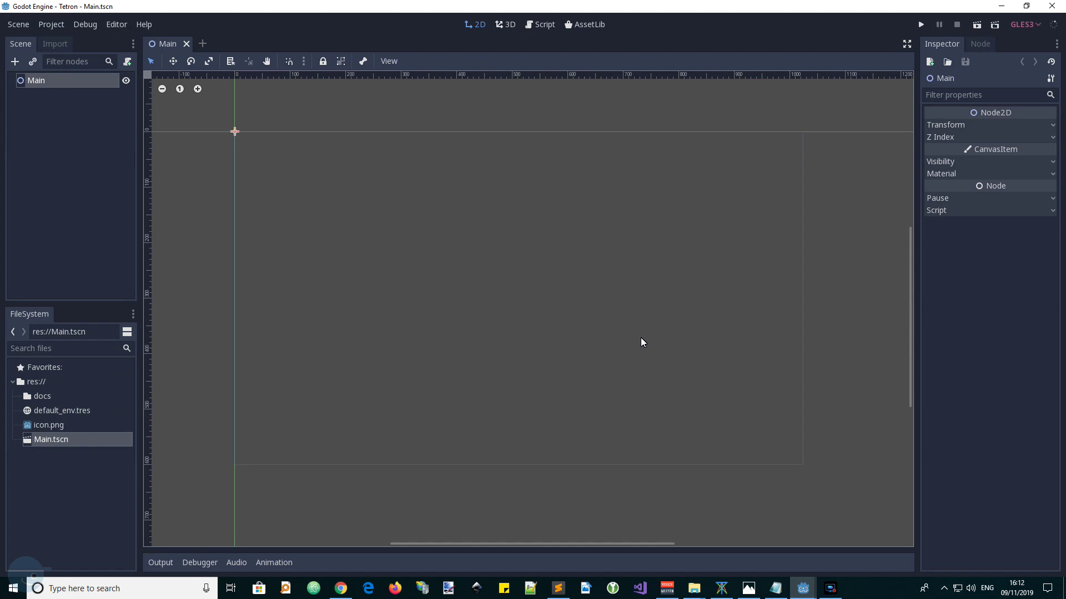
Open a new empty scene tab beside the Main scene
left_click(203, 43)
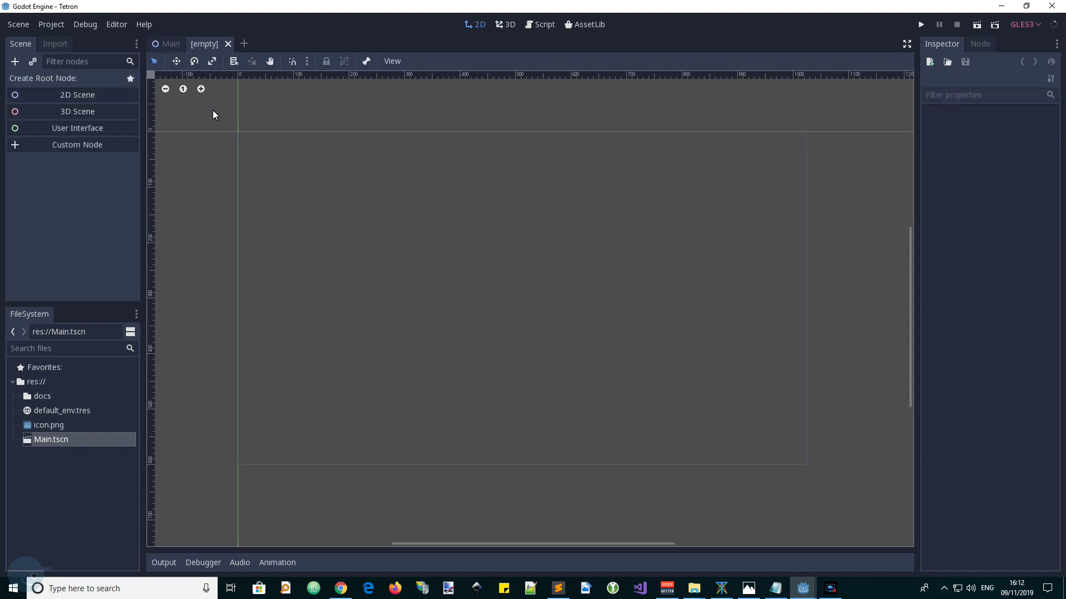
Create a User Interface root node and change its type to PanelContainer, then view the design document
left_click(99, 132)
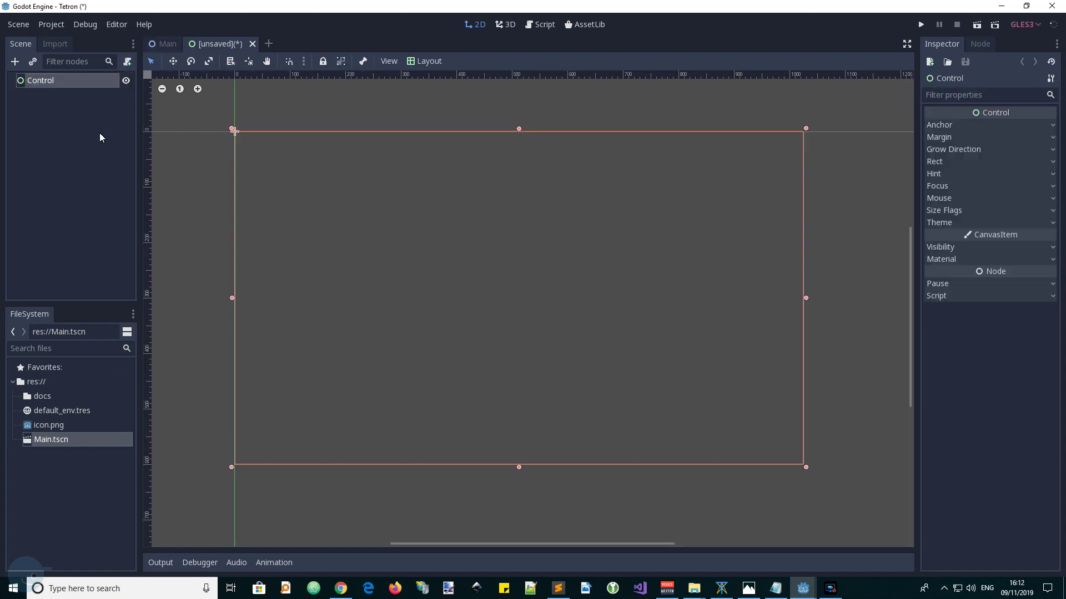
right_click(52, 83)
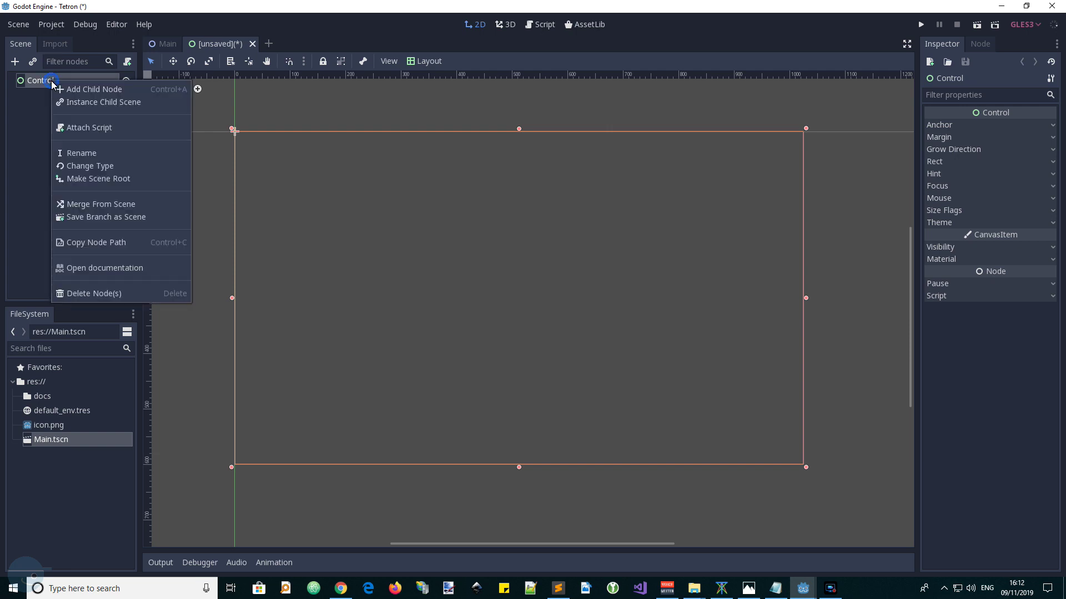
left_click(90, 166)
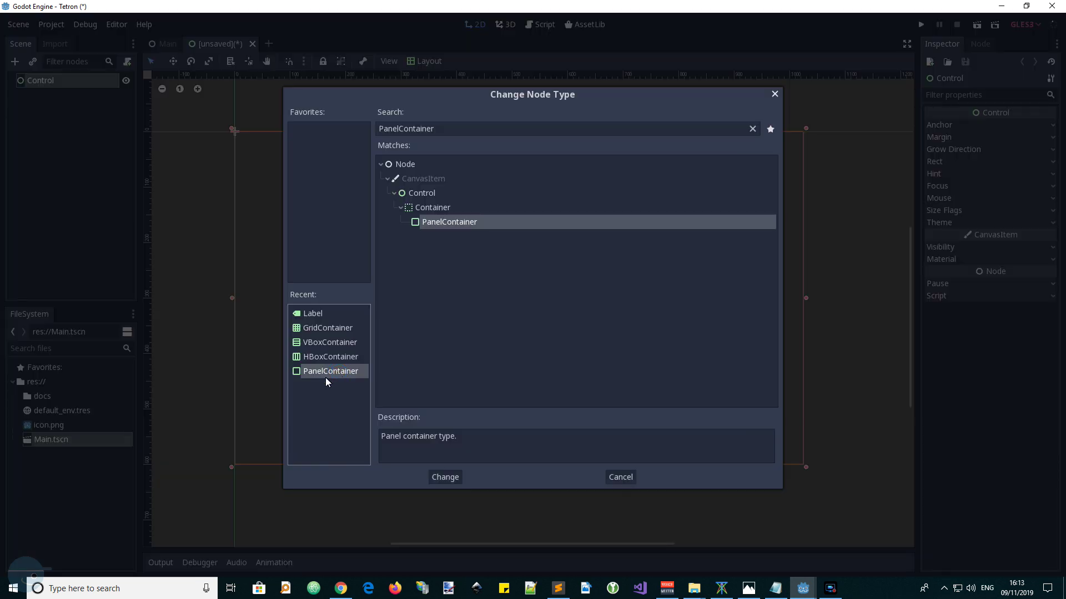
left_click(448, 478)
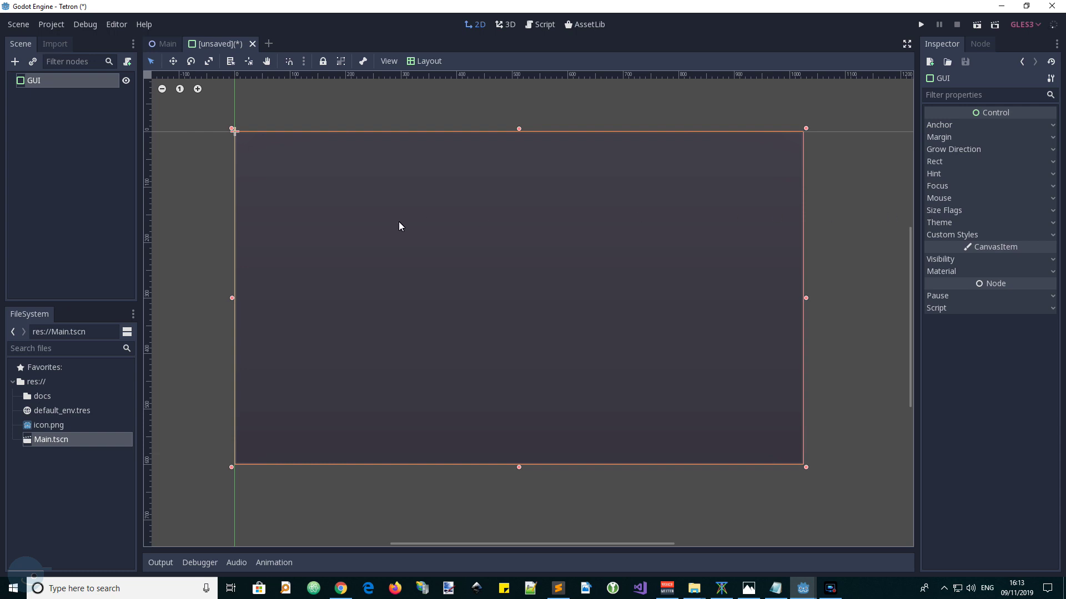
left_click(341, 589)
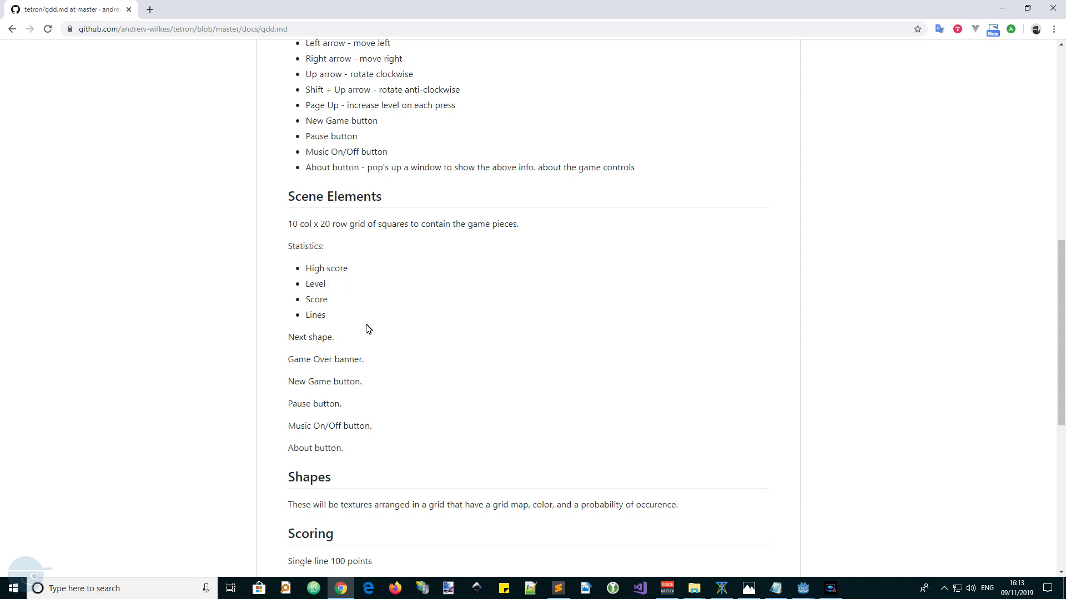
left_click_drag(289, 252, 345, 447)
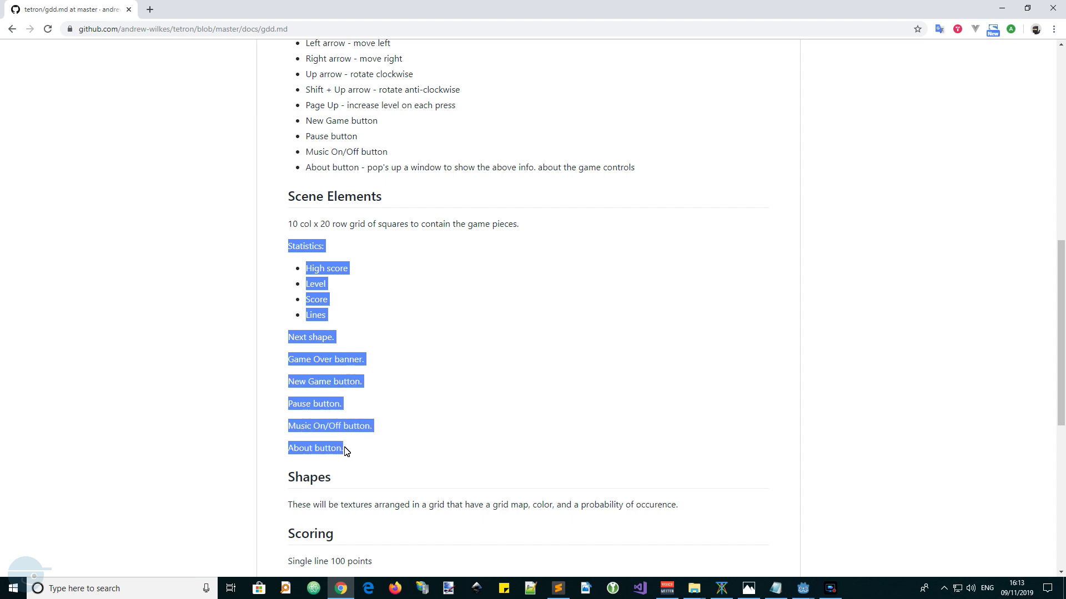
left_click(394, 473)
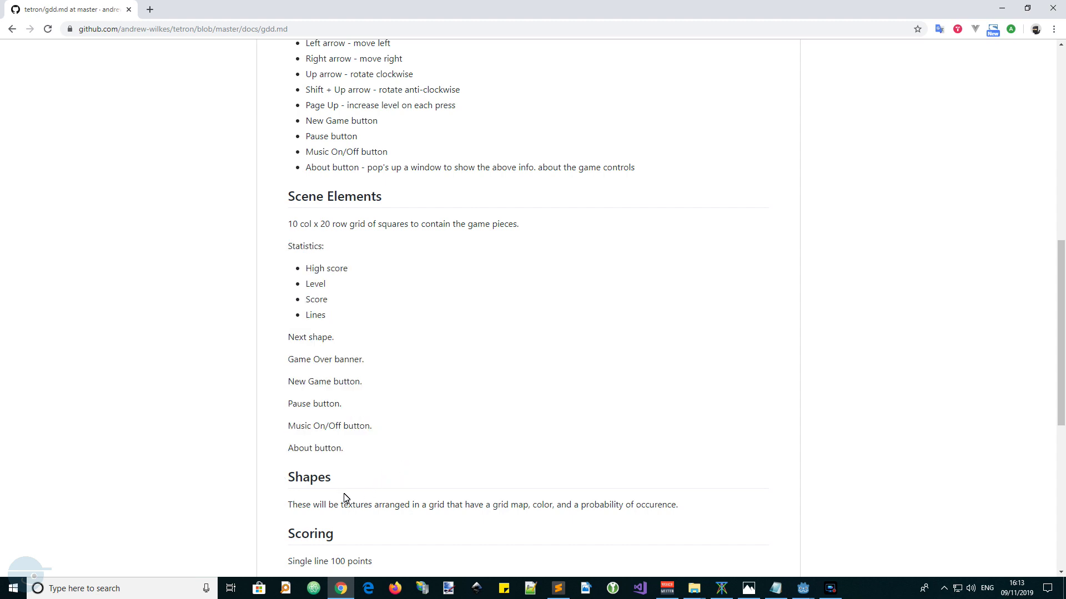
left_click_drag(287, 479, 334, 484)
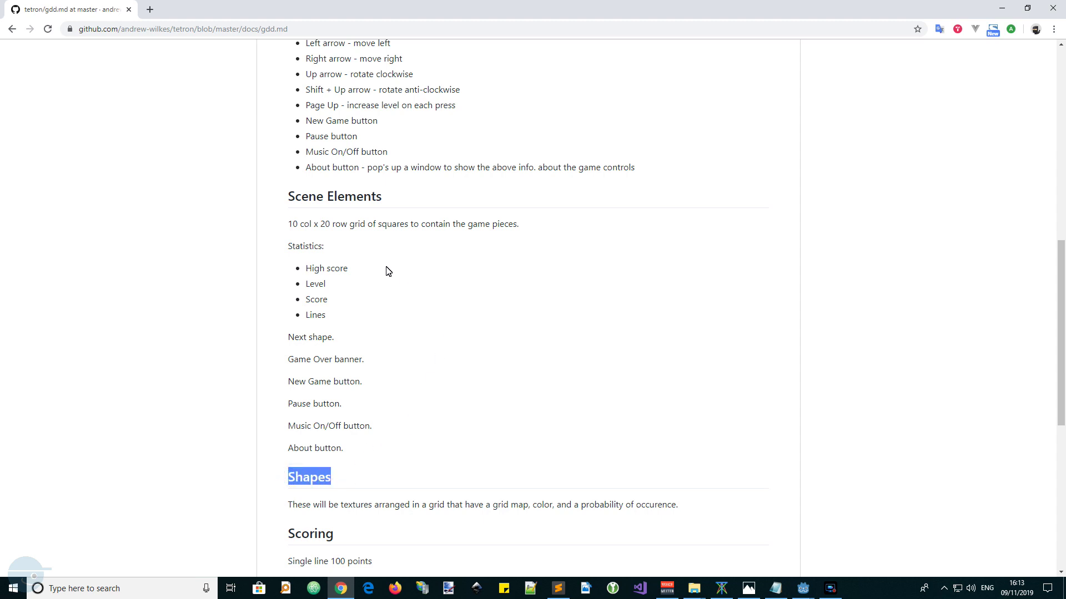
left_click(805, 591)
left_click(840, 543)
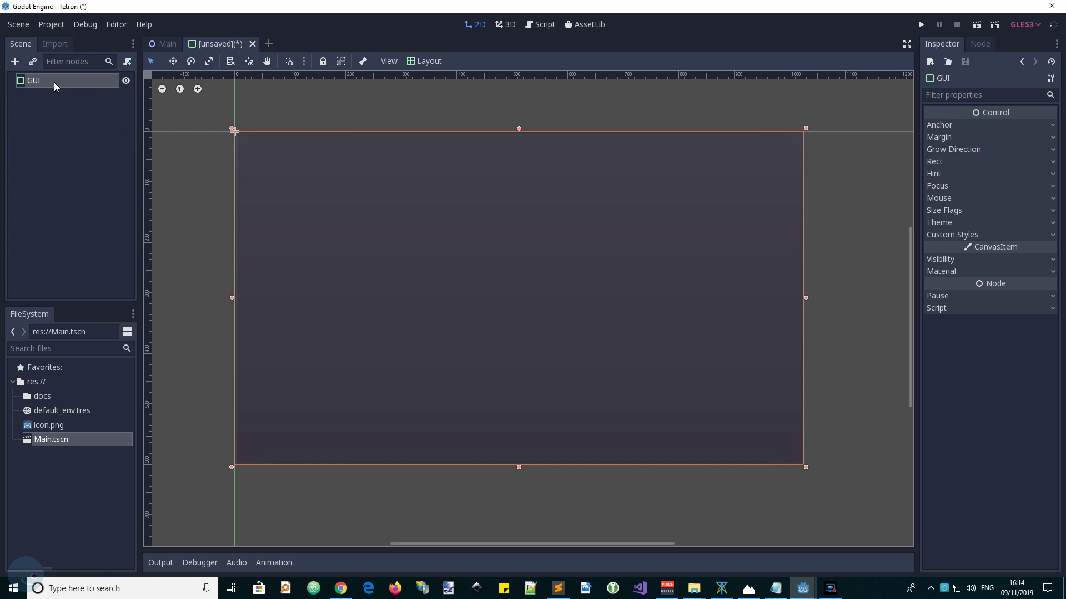
Add an HBoxContainer under GUI with a VBoxContainer inside it
left_click(15, 62)
left_click(329, 371)
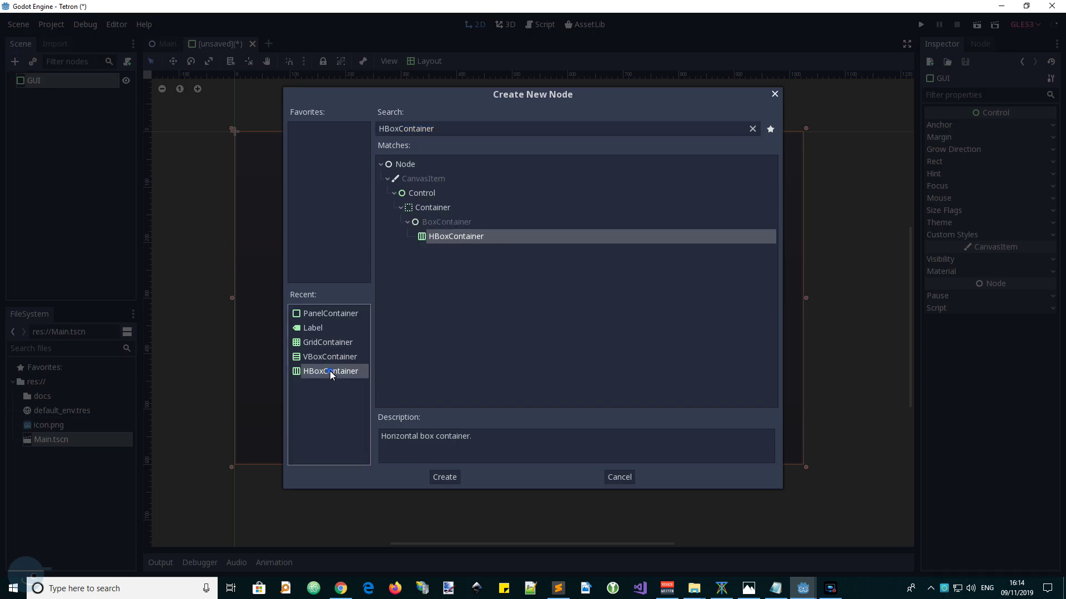
left_click(447, 477)
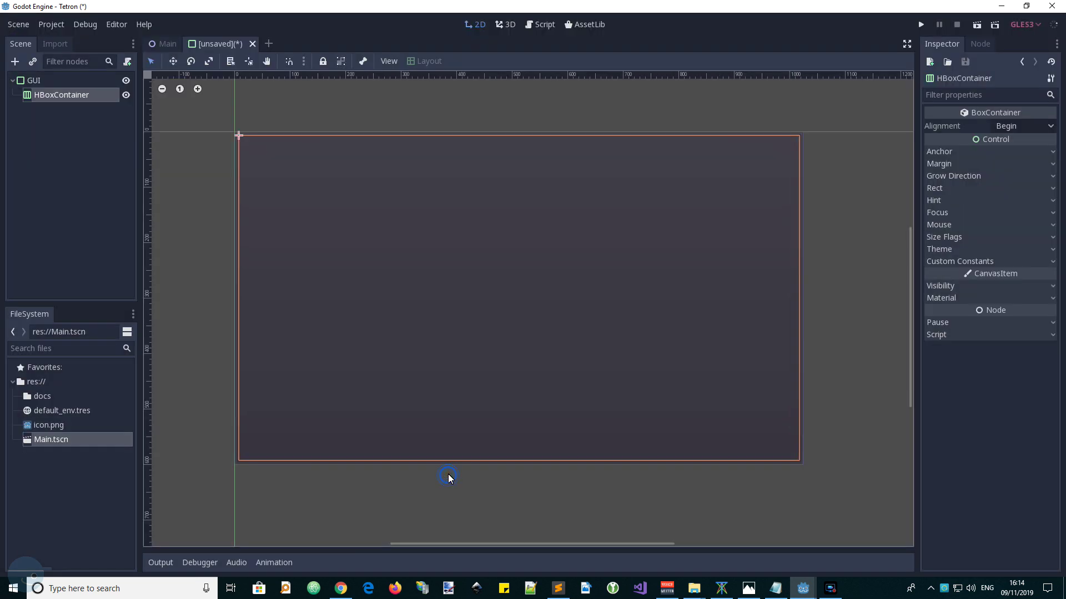
right_click(55, 94)
left_click(74, 100)
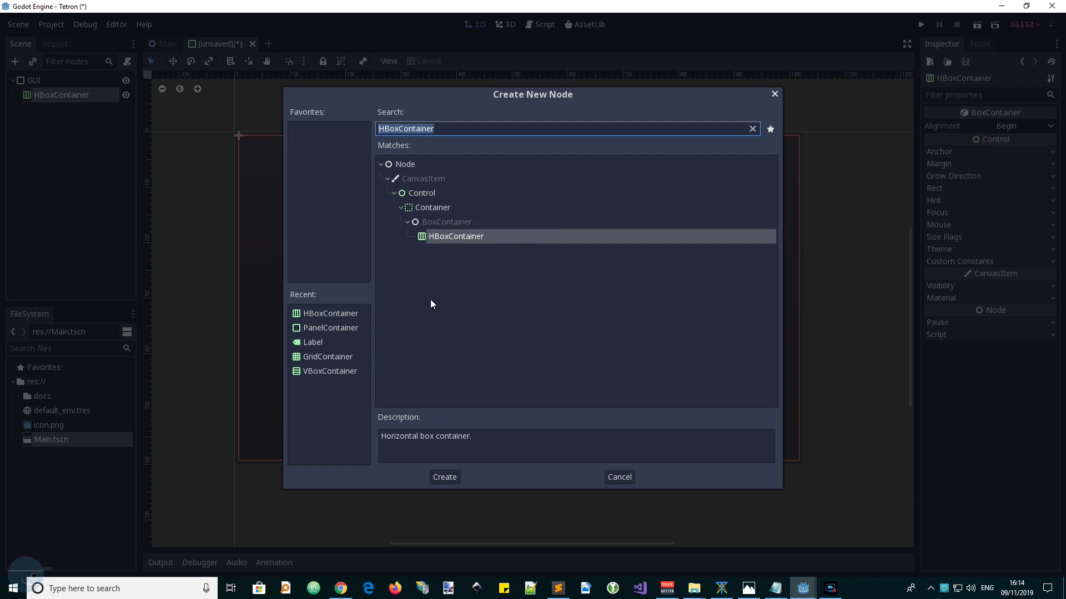
left_click(323, 372)
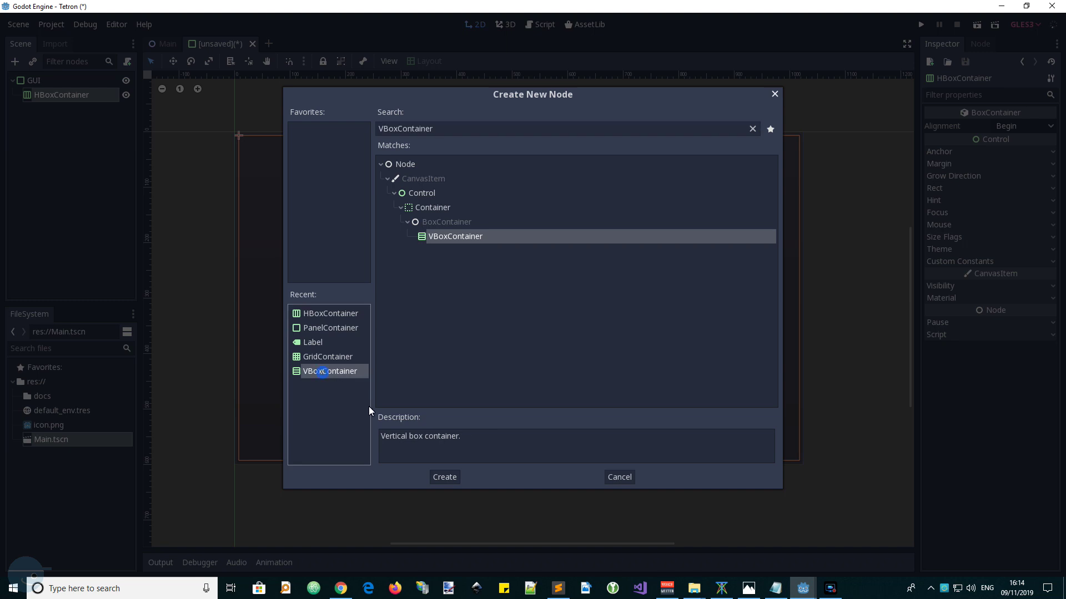
left_click(443, 478)
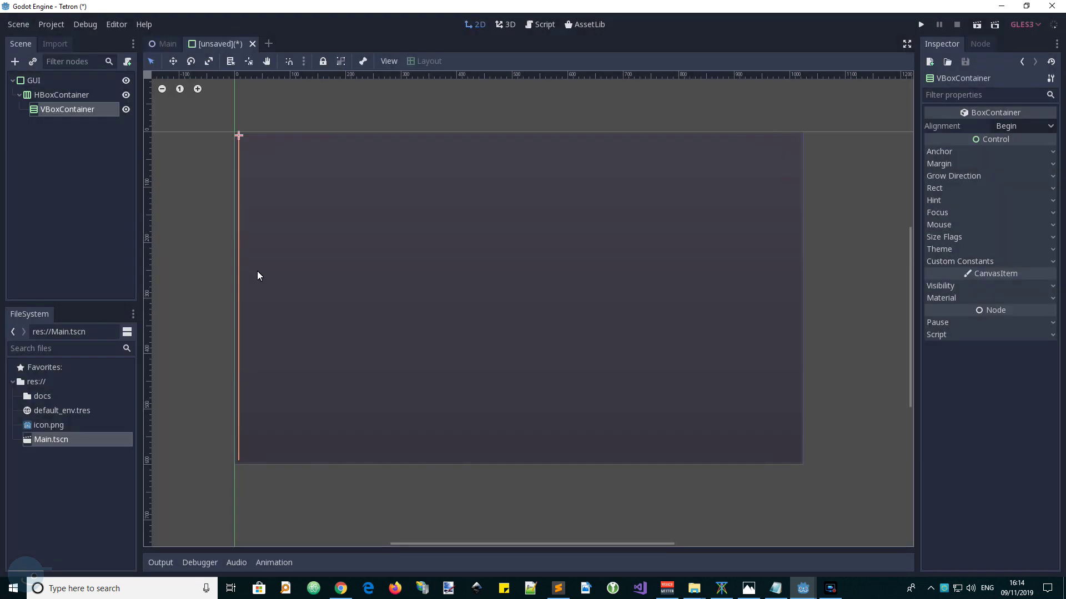
Add a GridContainer as a second child of the HBoxContainer
left_click(61, 96)
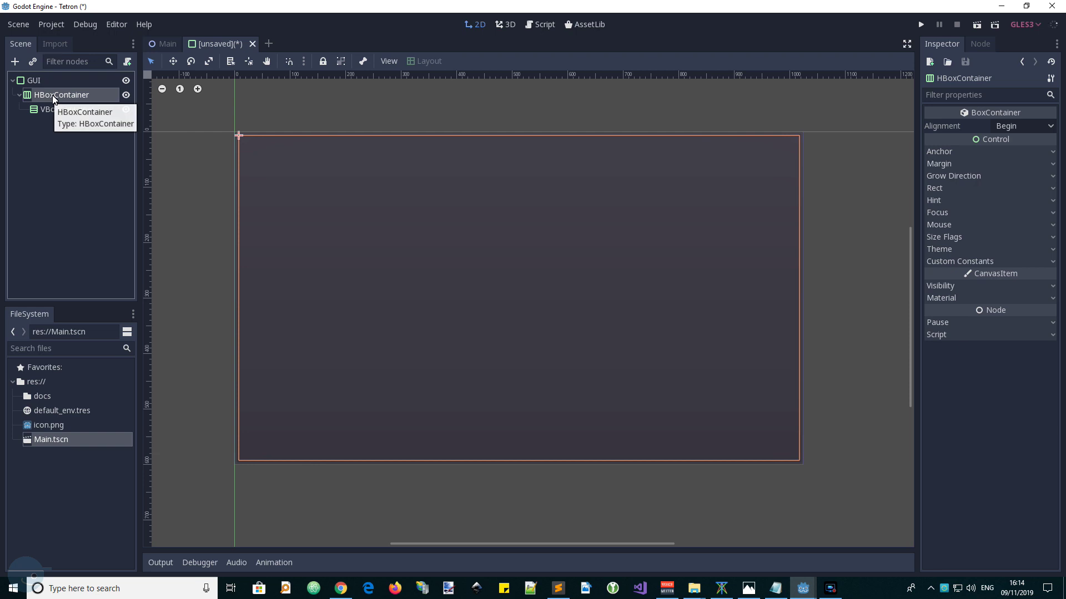
left_click(15, 61)
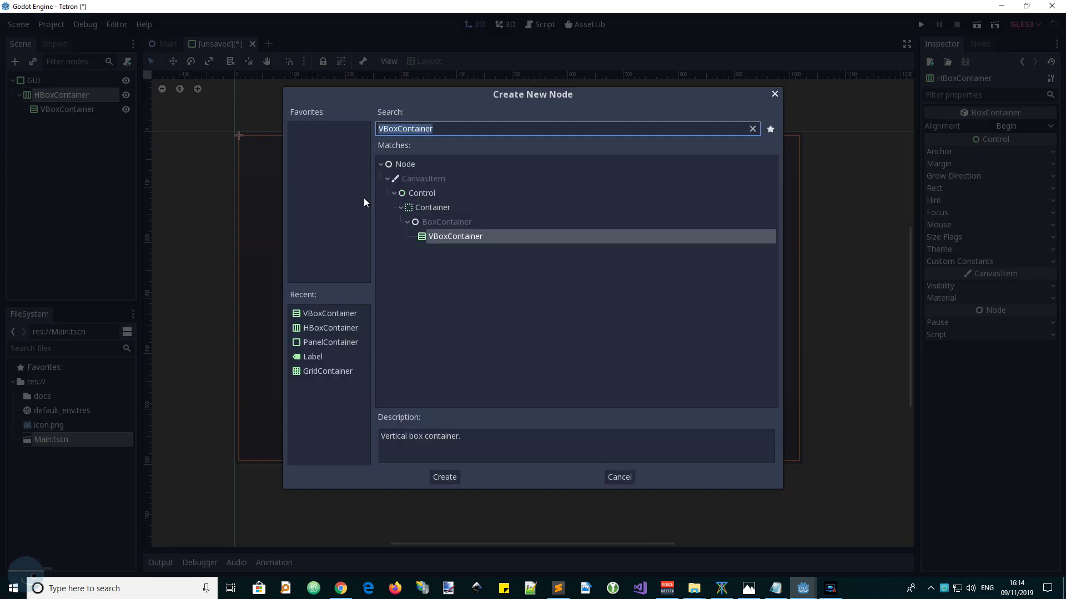
type("gri")
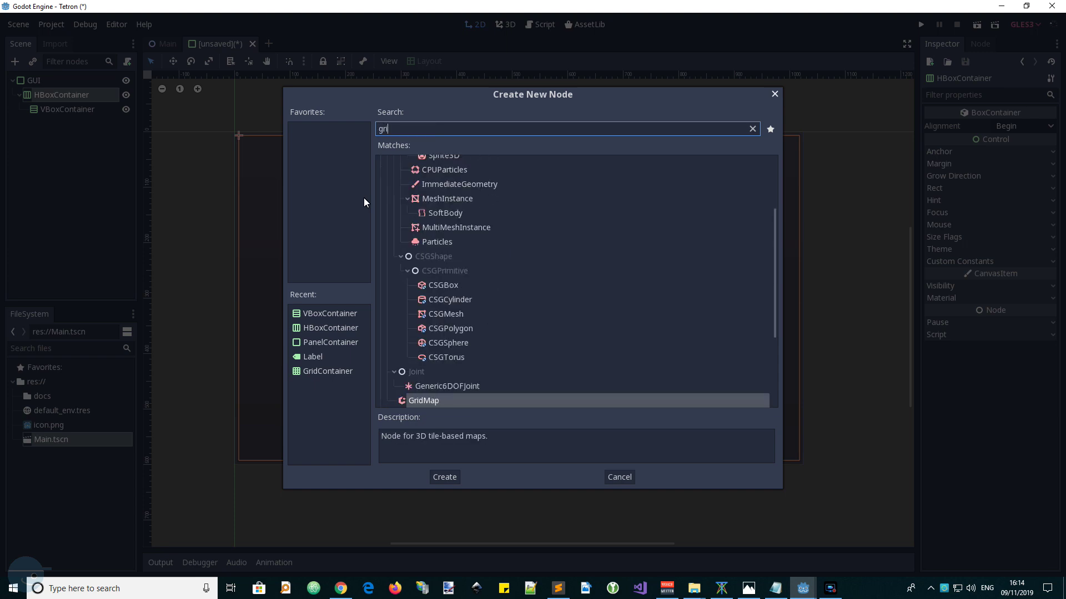
key("Down")
key("Return")
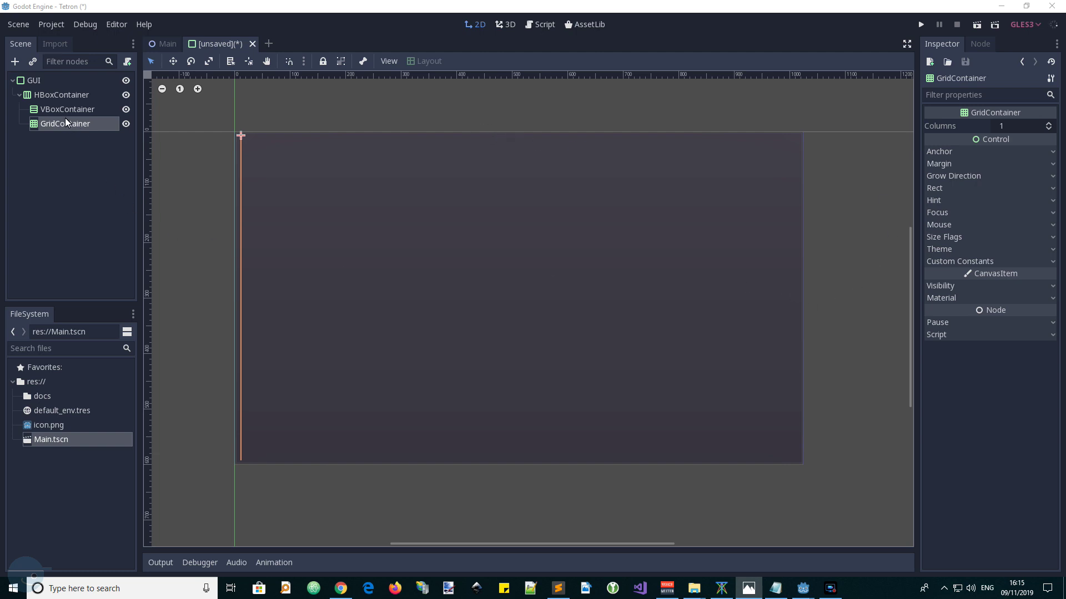
left_click(69, 96)
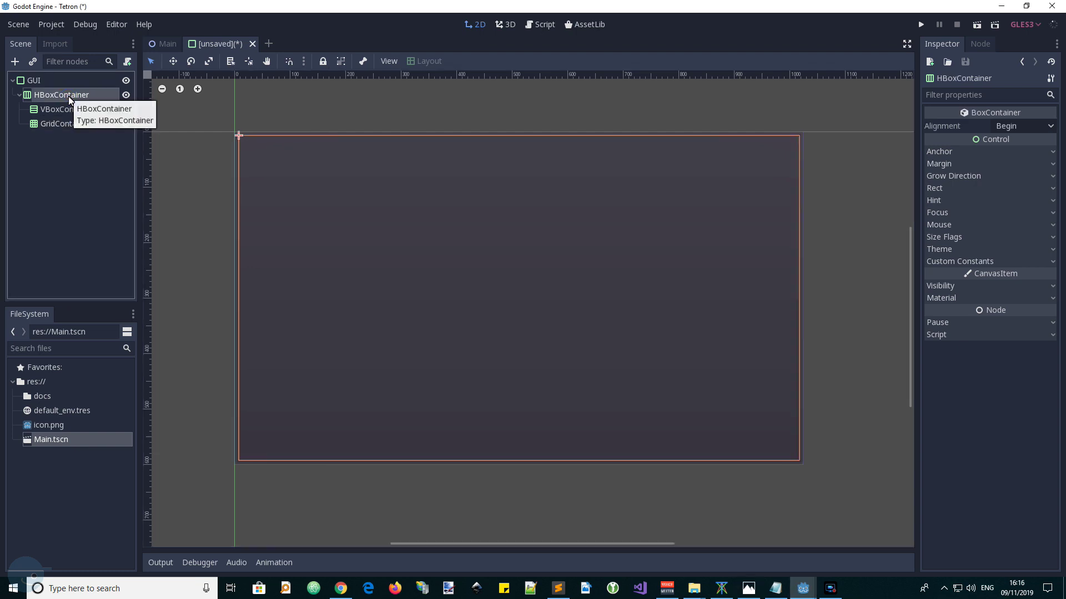
Add a MarginContainer under HBoxContainer and move the GridContainer into it
left_click(17, 64)
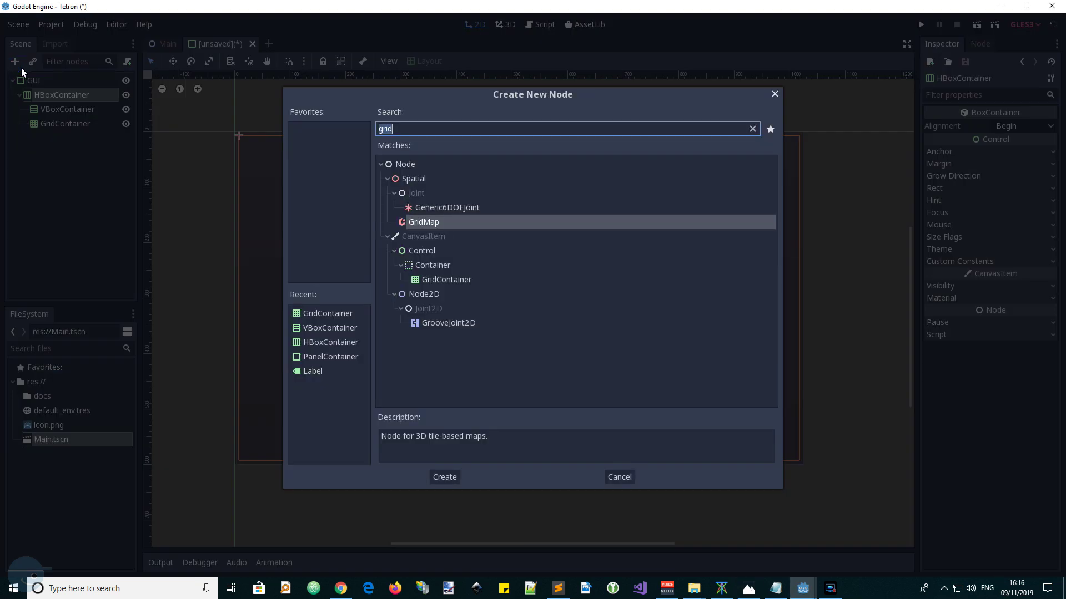
type("margi")
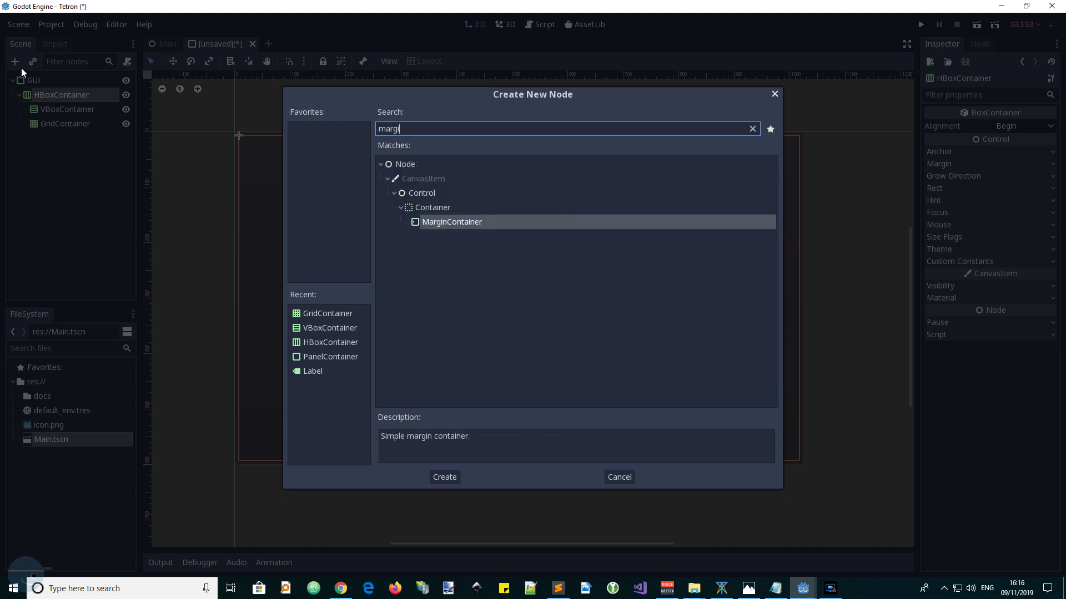
type("n")
key("Return")
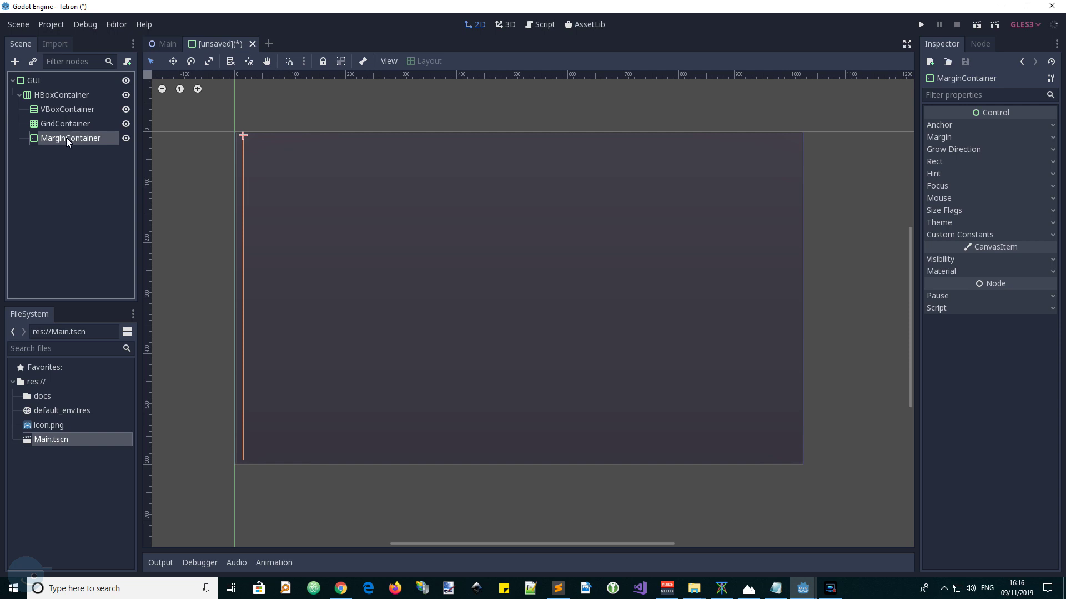
left_click_drag(63, 123, 68, 139)
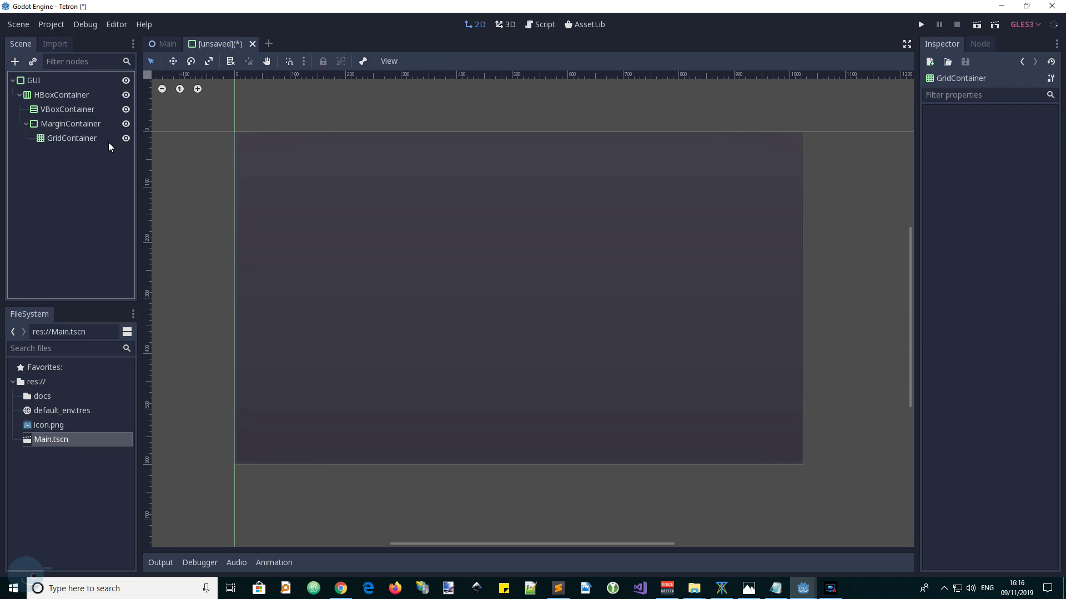
left_click(62, 109)
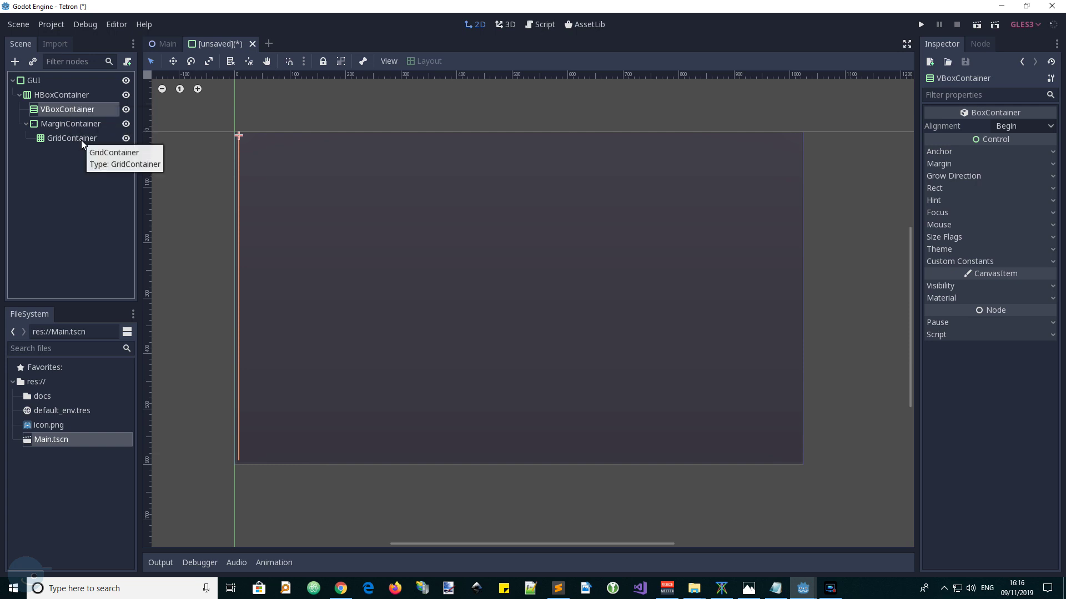
Add a CenterContainer as HBoxContainer's first child and nest the VBoxContainer inside it
left_click(71, 96)
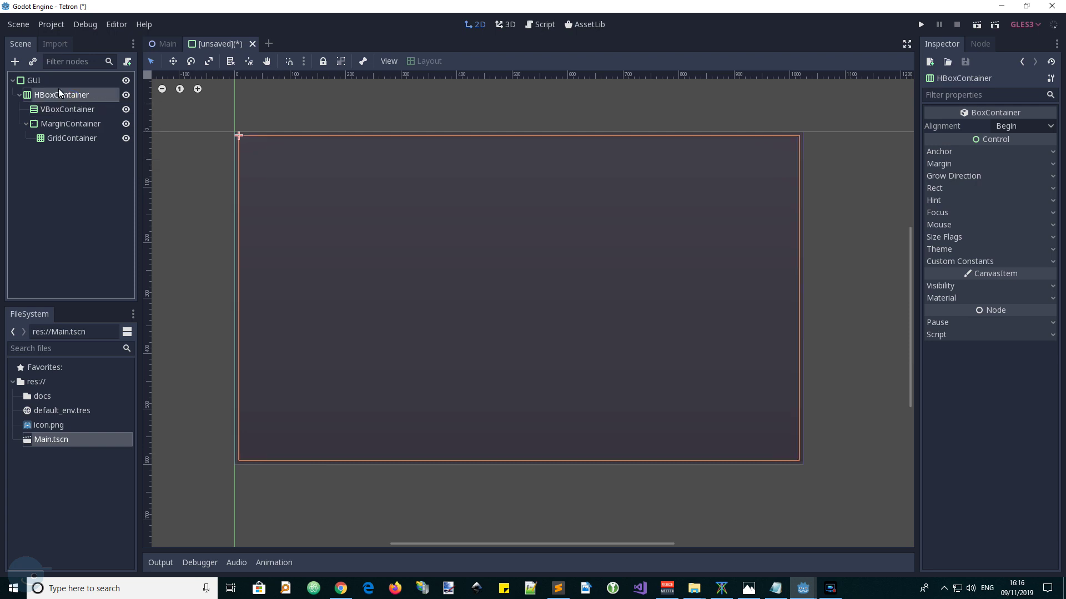
left_click(15, 61)
type("c")
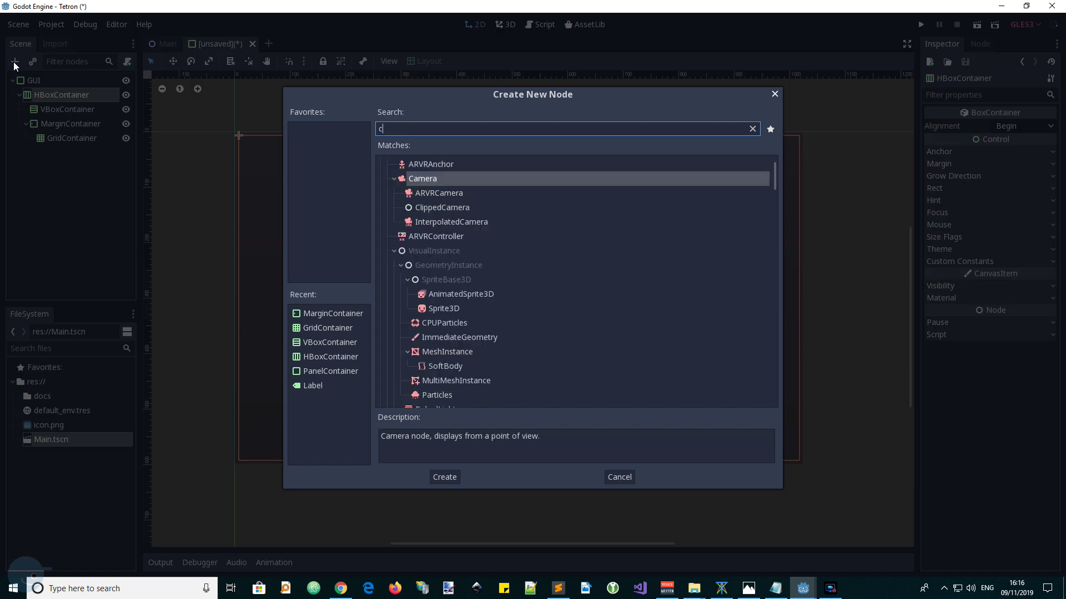
type("en")
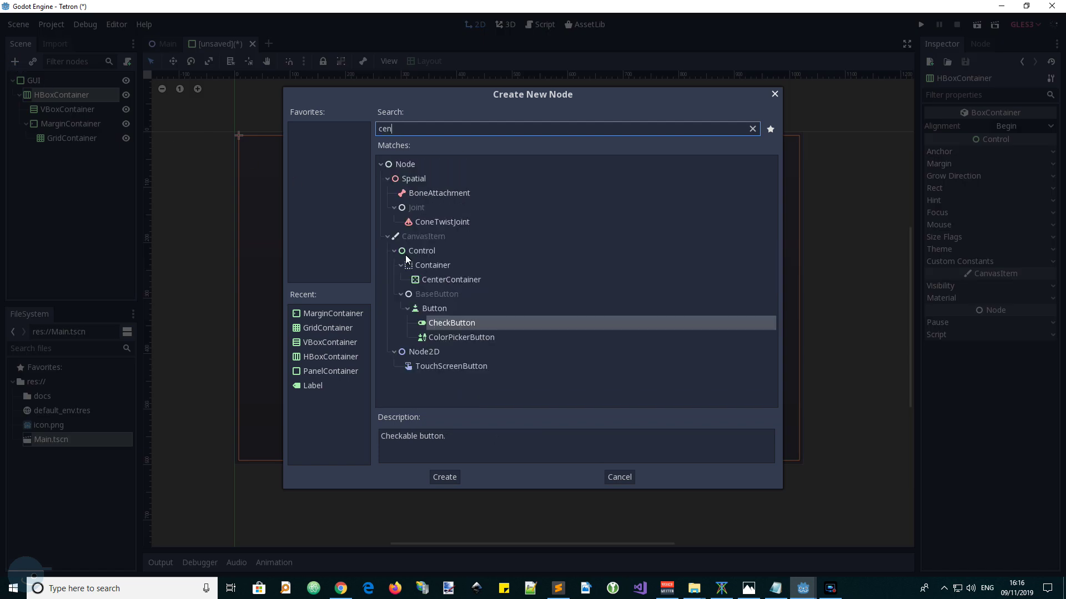
left_click(433, 281)
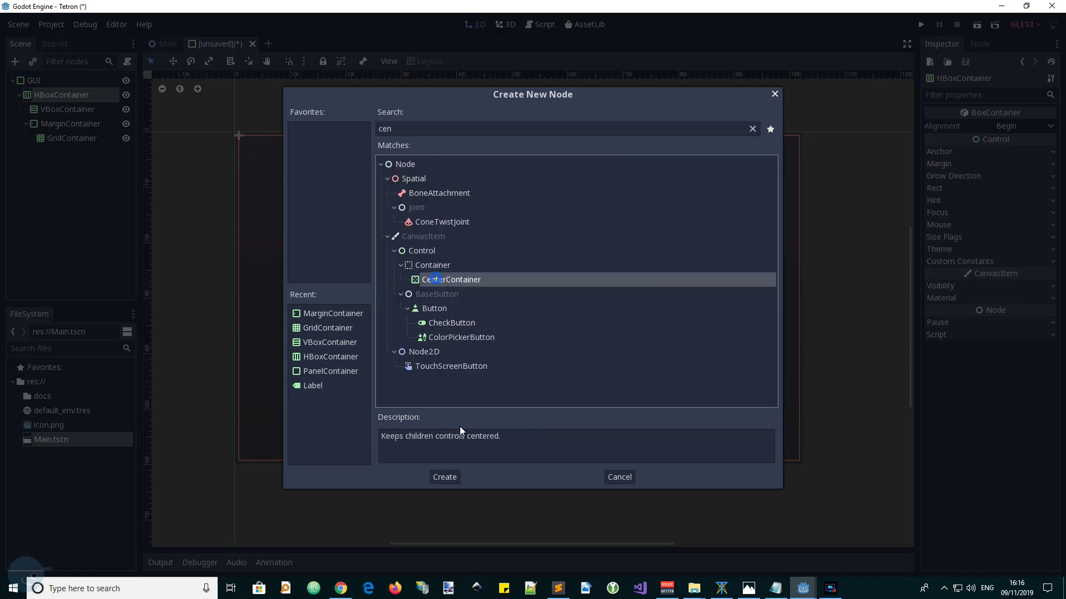
left_click(445, 478)
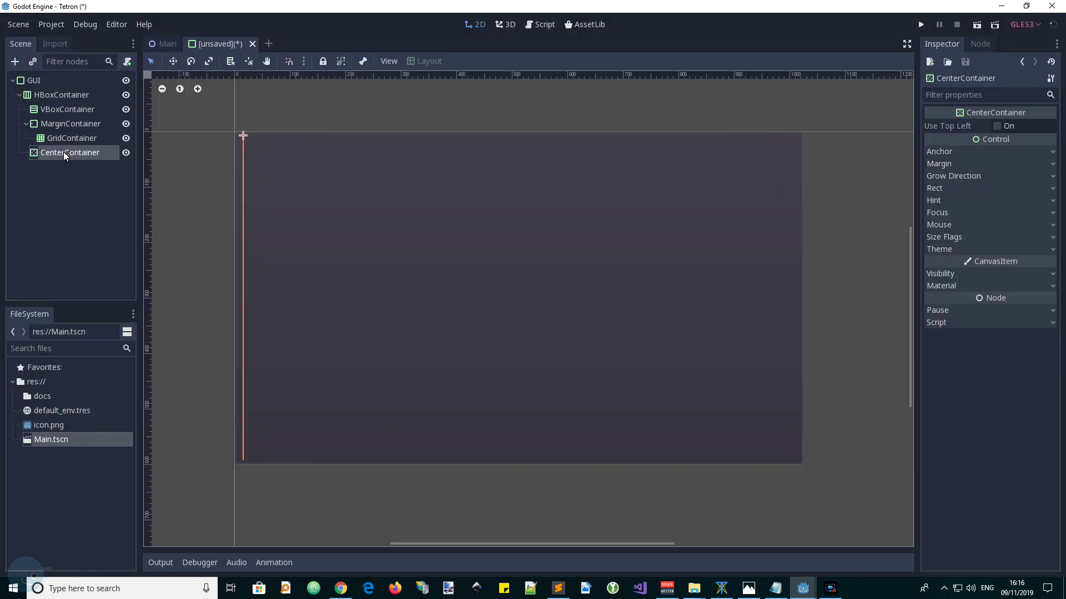
left_click_drag(63, 152, 61, 104)
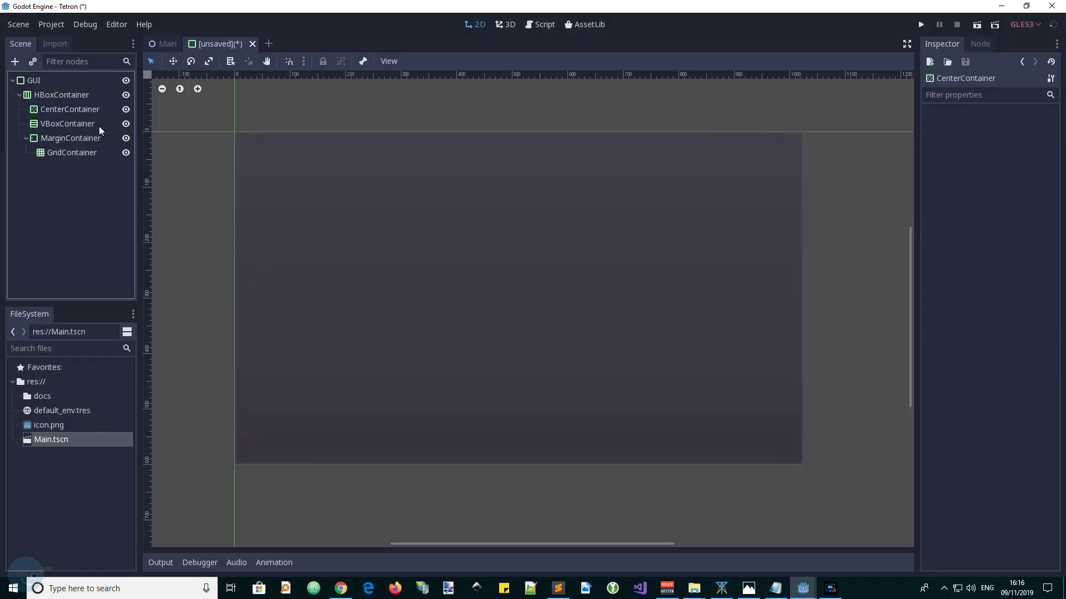
left_click_drag(69, 124, 79, 115)
Rename CenterContainer to Left and MarginContainer to Right
left_click(68, 113)
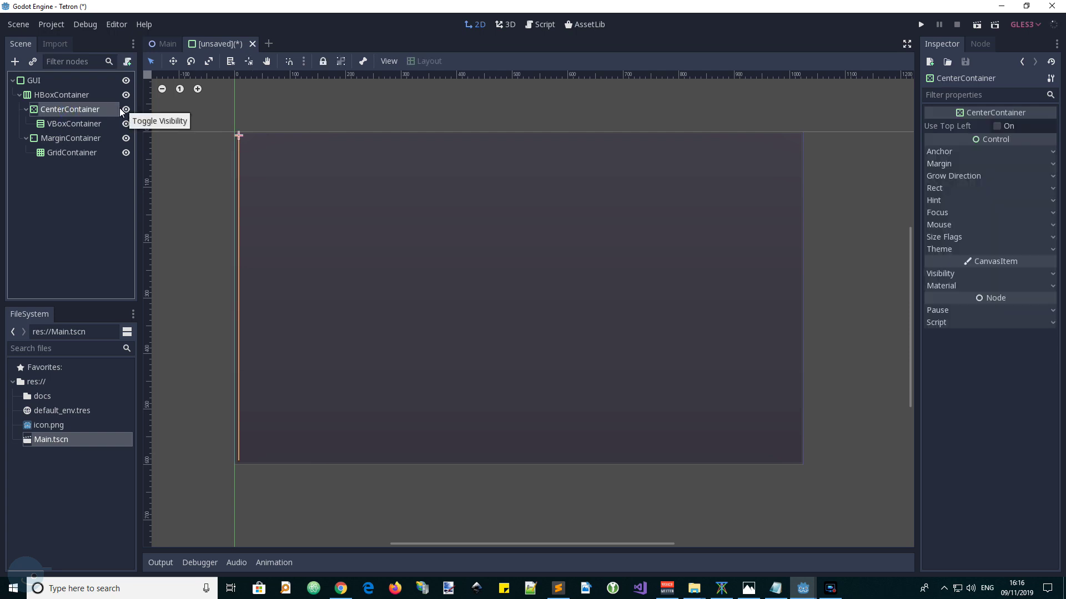
double_click(85, 112)
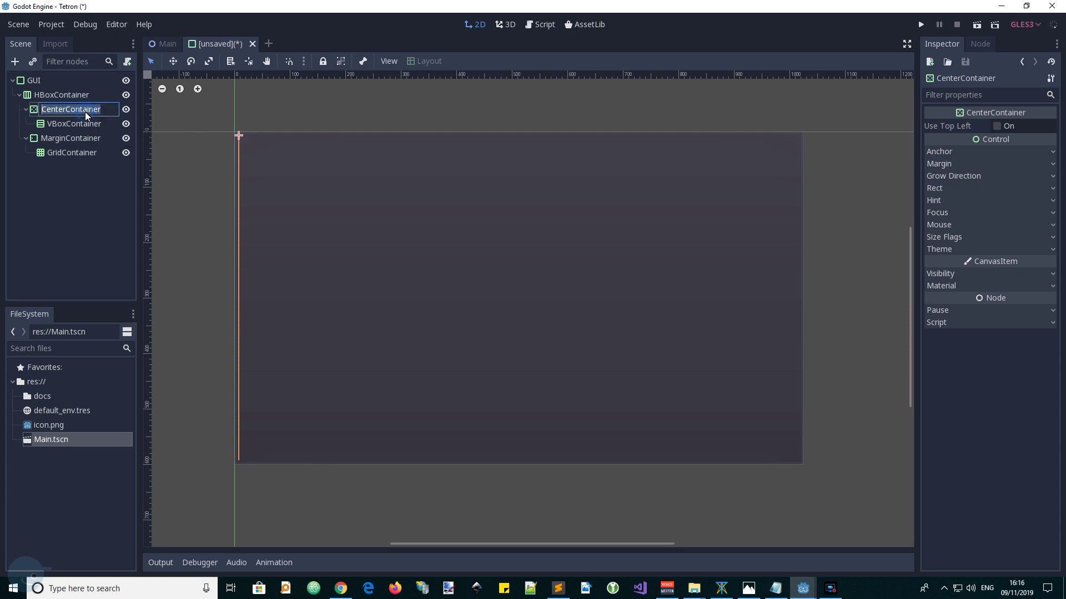
type("Left")
key("Return")
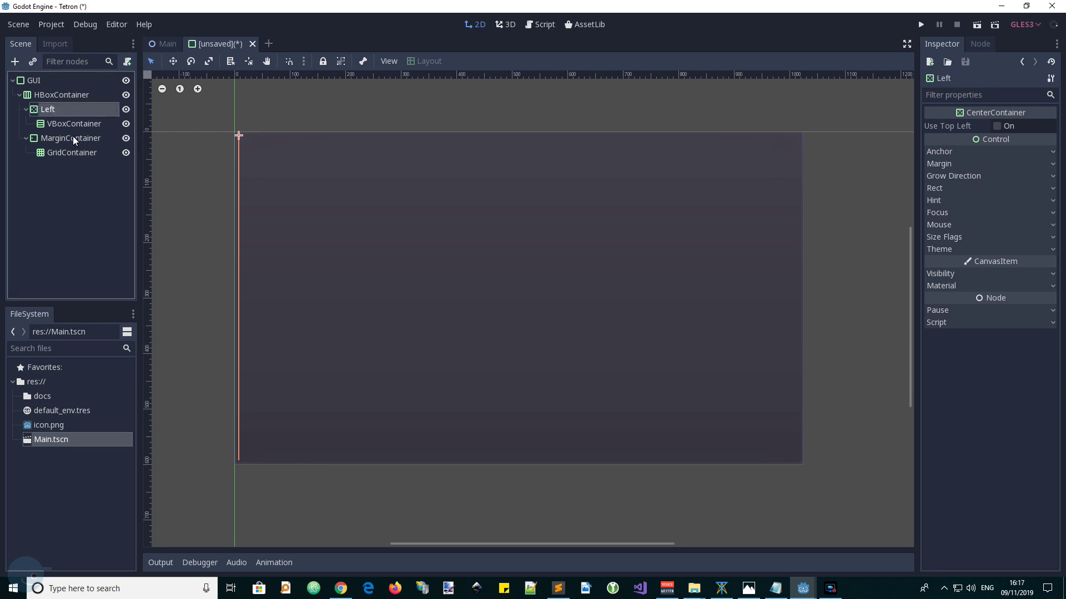
left_click(73, 136)
left_click(75, 138)
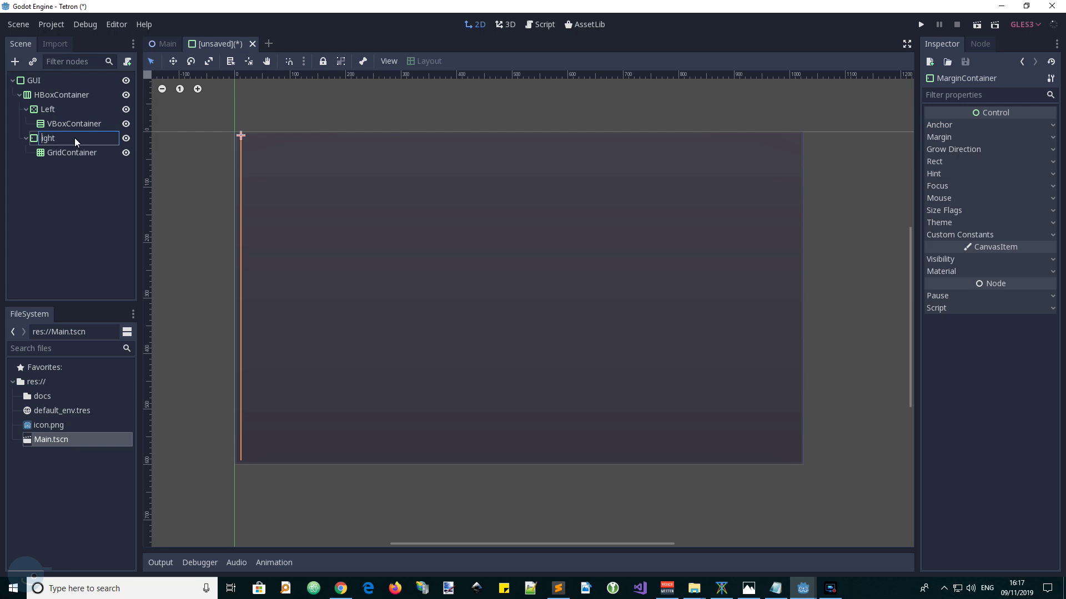
key("Return")
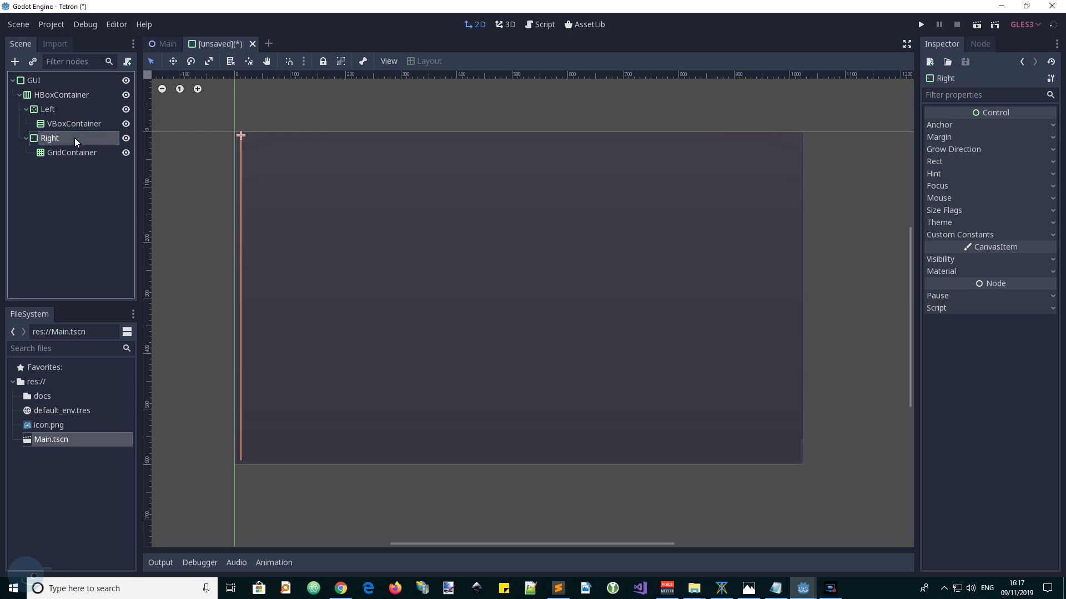
Rename GridContainer to Grid and VBoxContainer to VBox
left_click(76, 155)
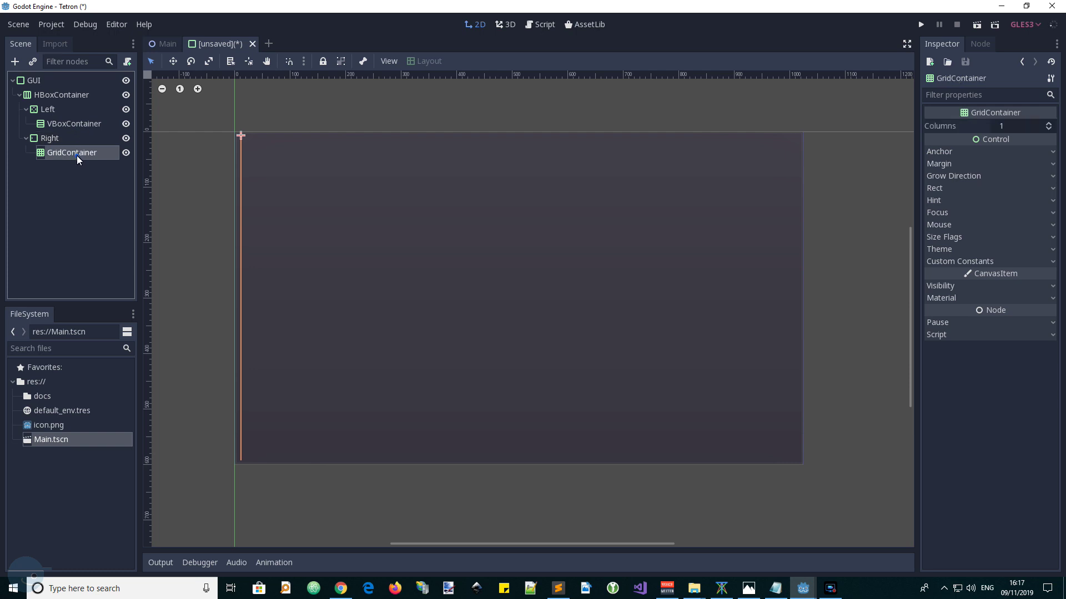
left_click(77, 155)
left_click_drag(68, 156, 102, 145)
key("BackSpace")
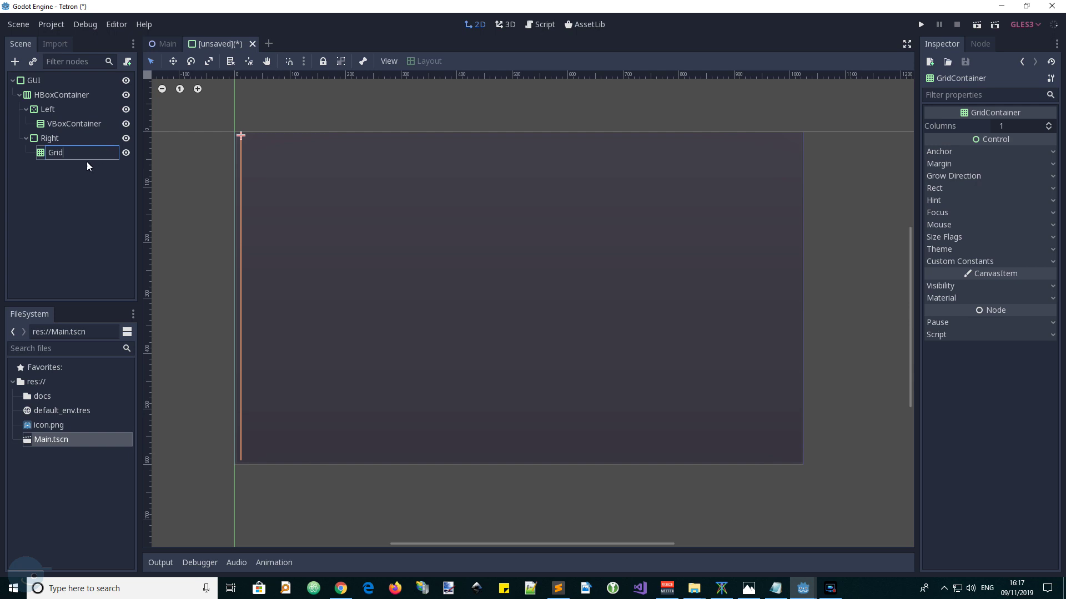
key("Return")
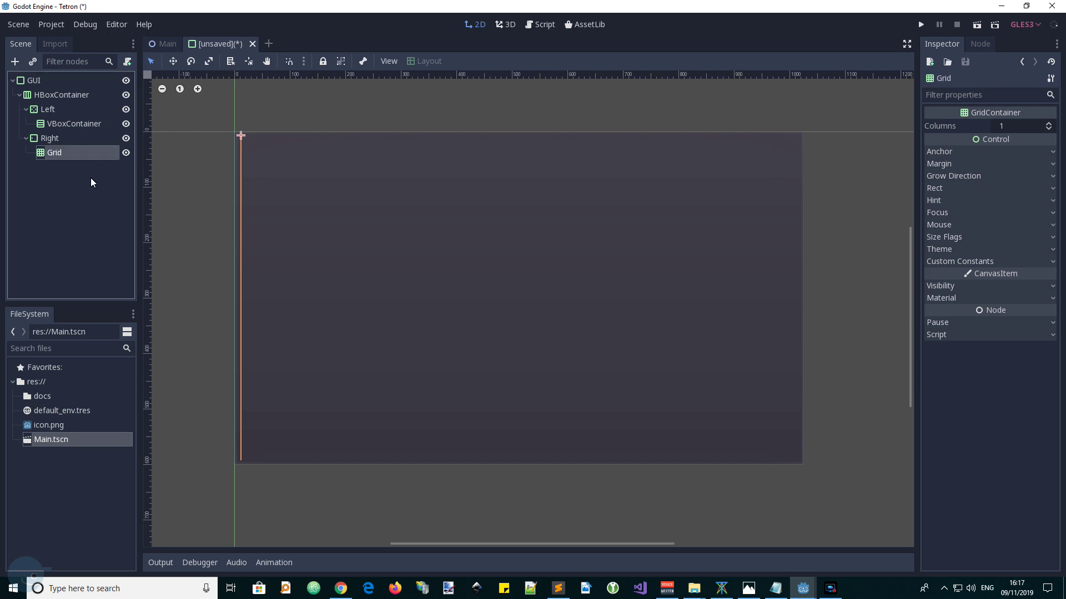
left_click(67, 122)
left_click(93, 124)
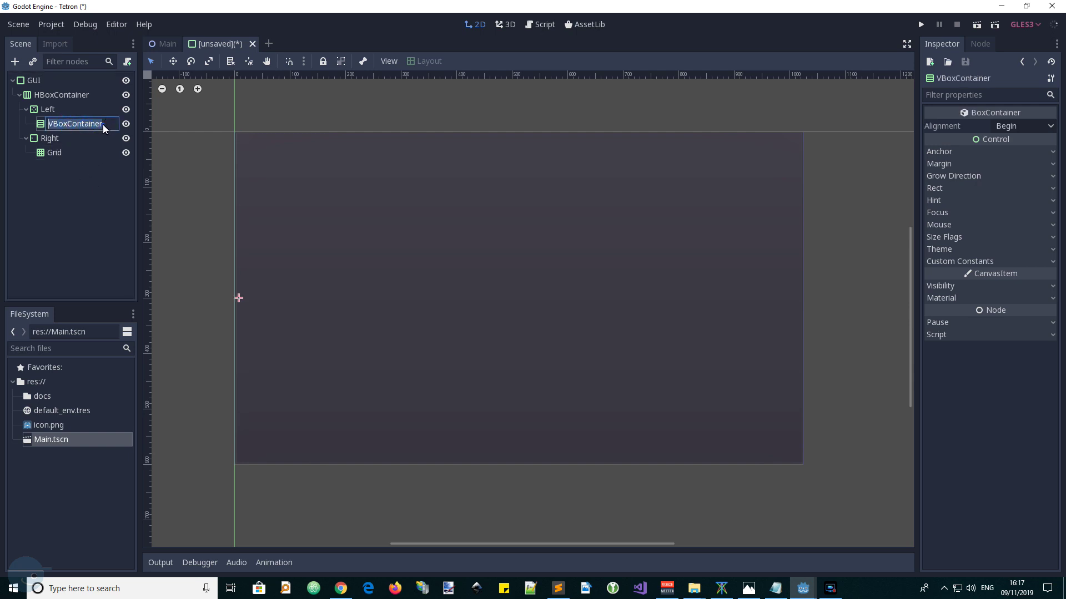
left_click(103, 124)
key("Return")
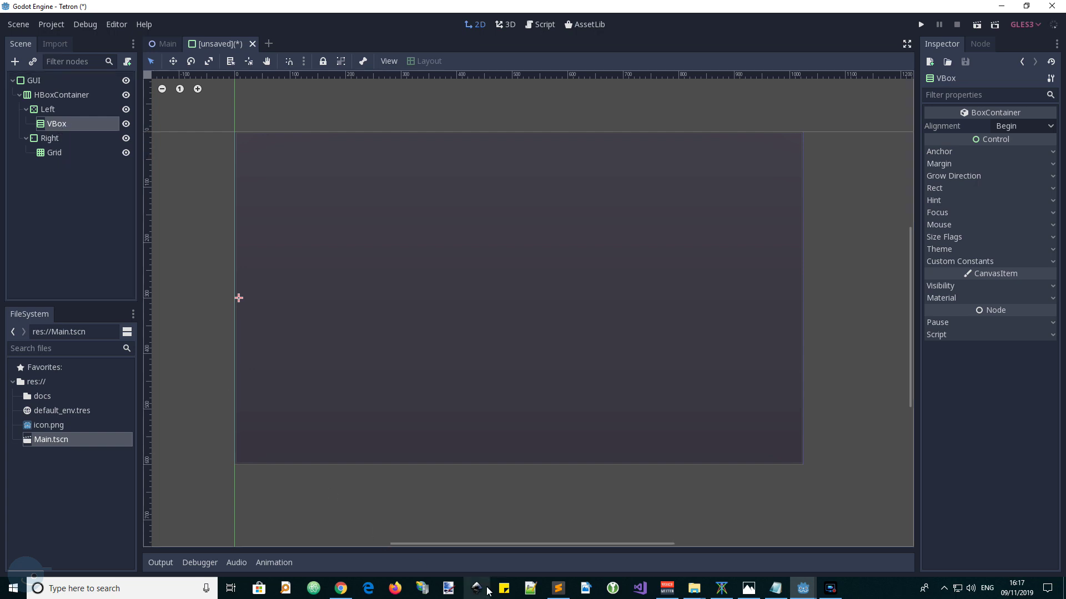
In the gdd.md design document, select the word 'Statistics' in the Scene Elements list
left_click(342, 589)
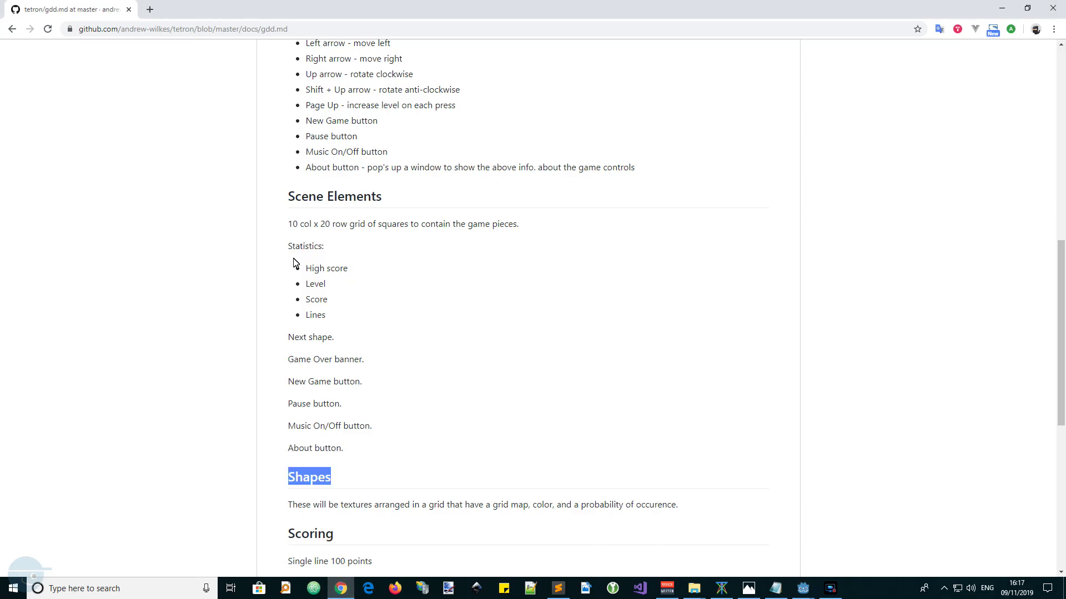
left_click(288, 248)
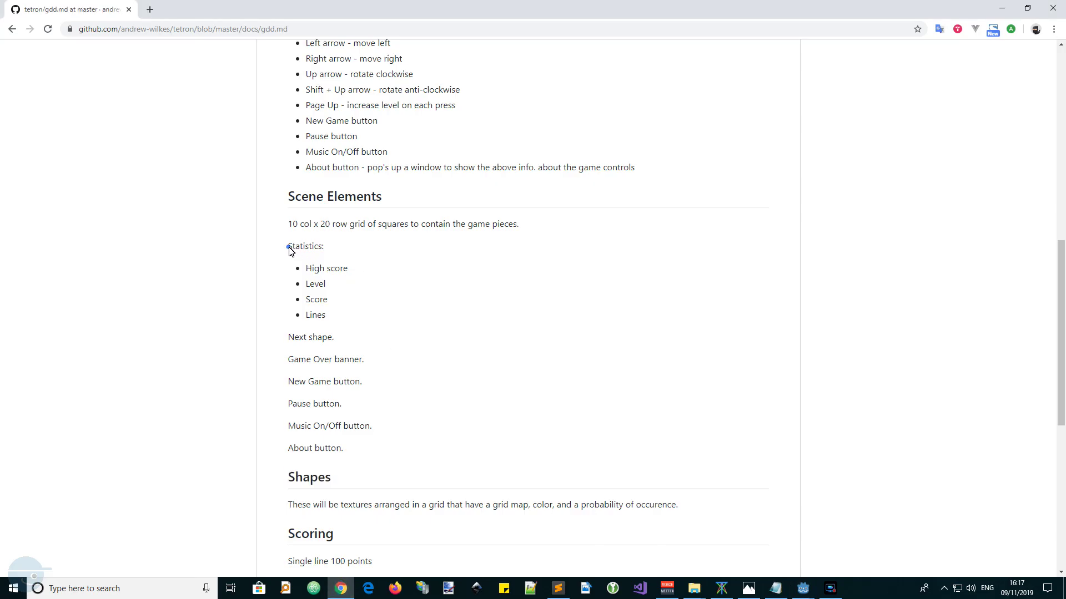
left_click_drag(289, 250, 322, 255)
Back in Godot, add a GridContainer under VBox and rename it Statistics
left_click(805, 590)
left_click(835, 550)
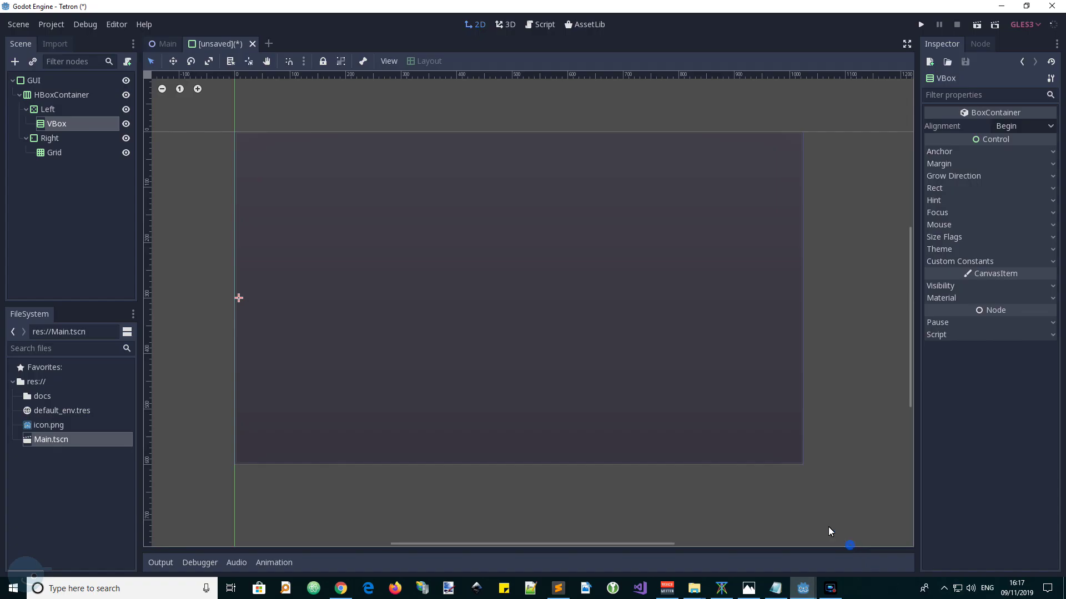
right_click(50, 125)
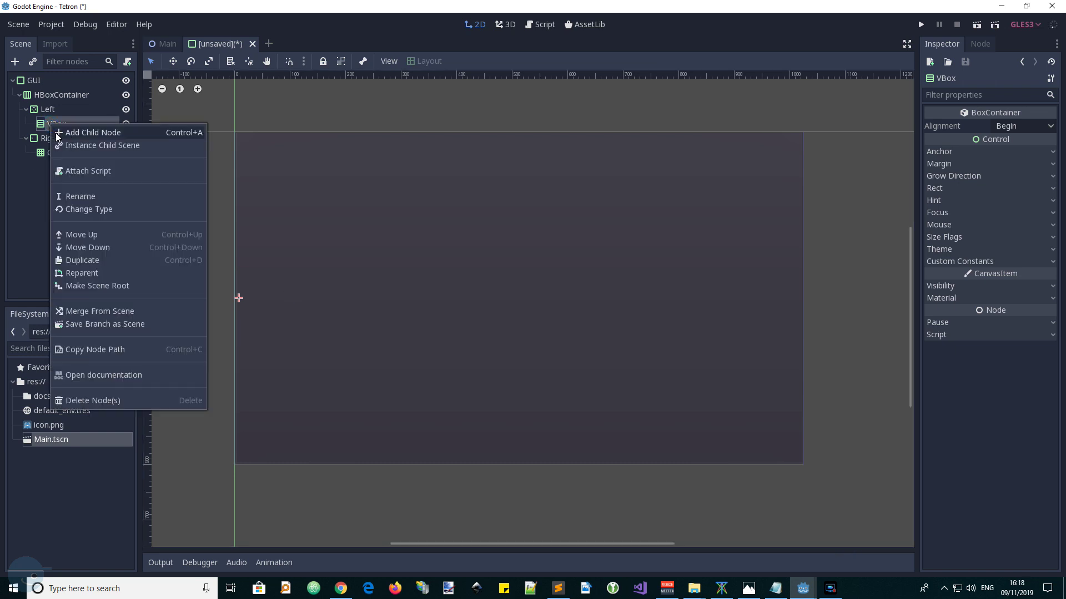
left_click(62, 132)
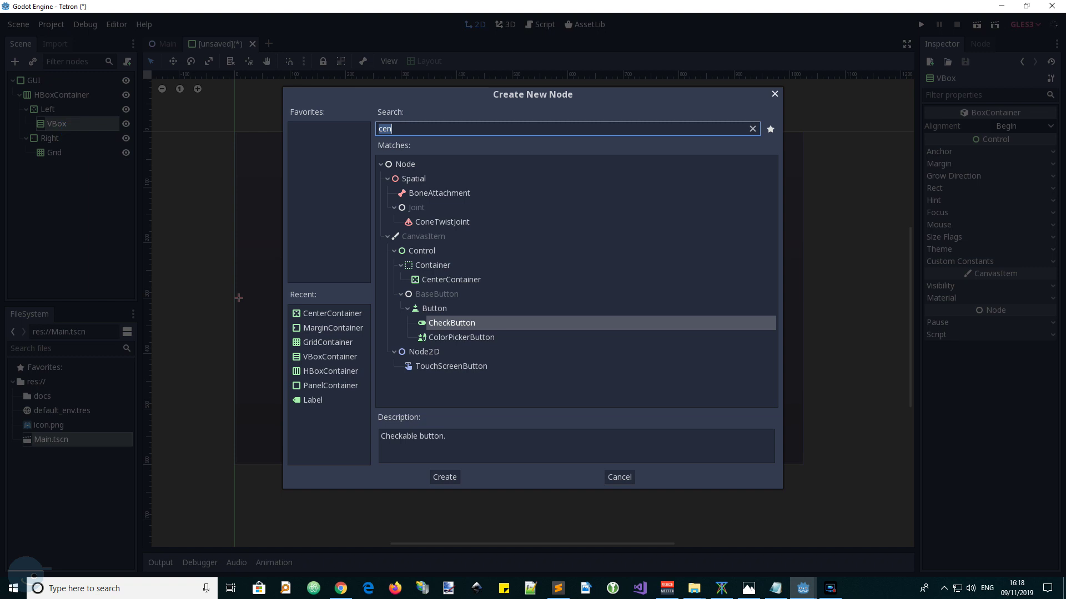
left_click(329, 343)
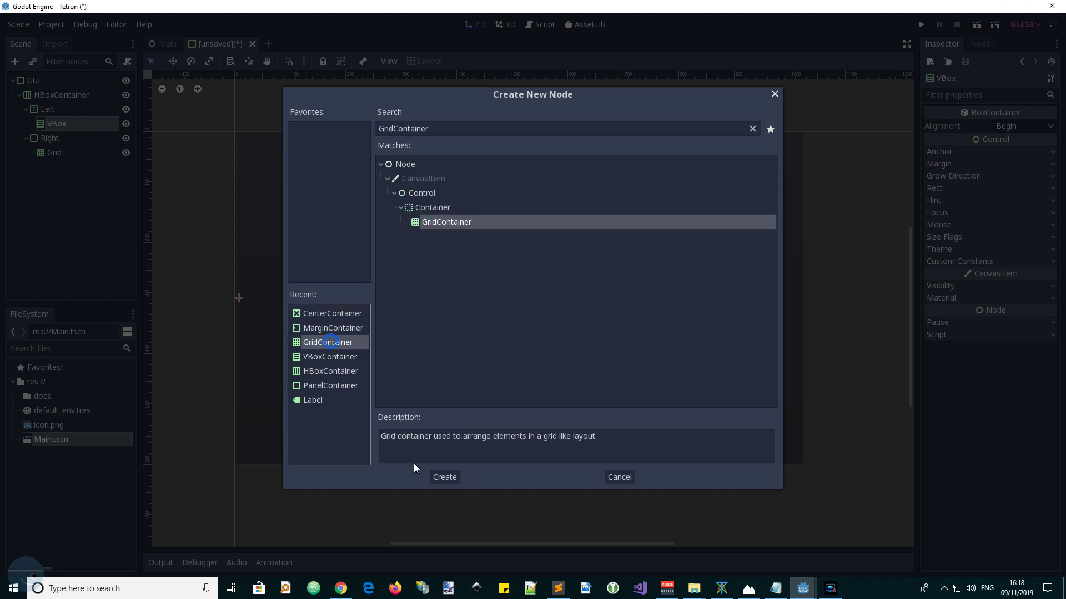
left_click(441, 478)
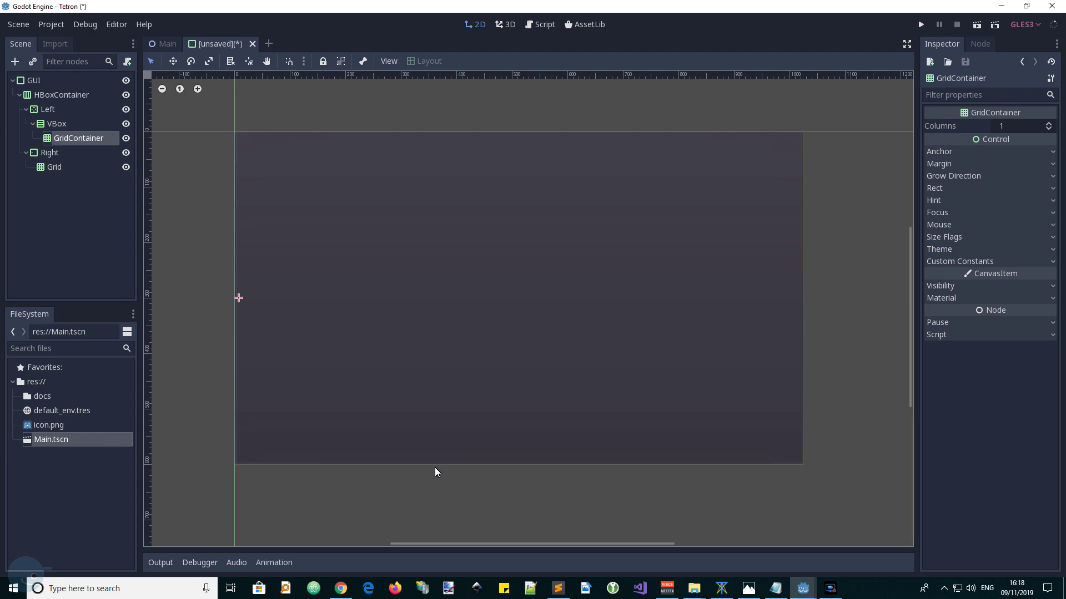
double_click(89, 139)
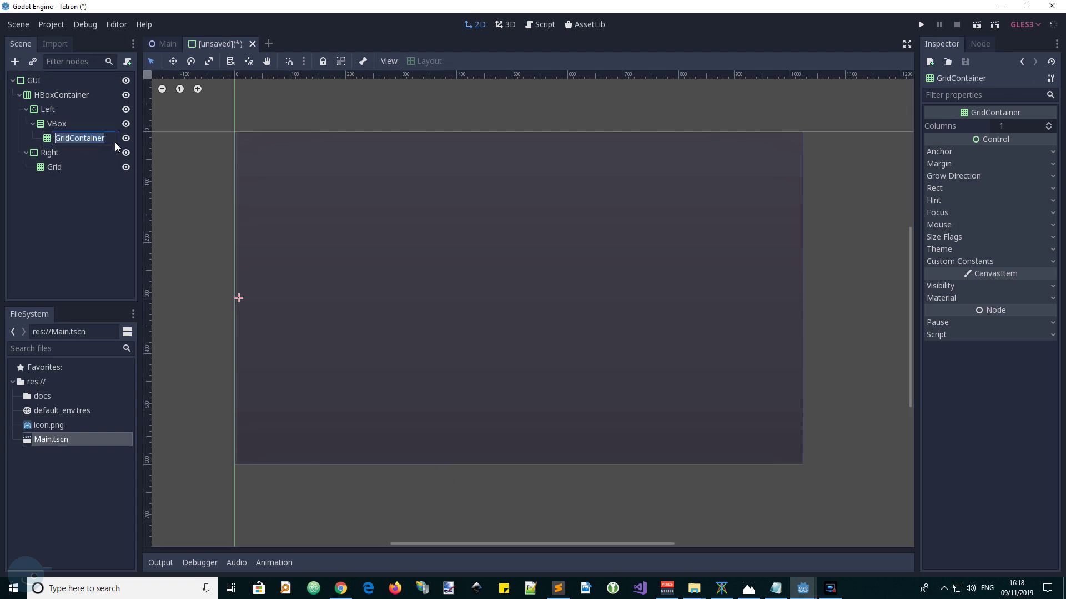
type("Statistics")
key("Return")
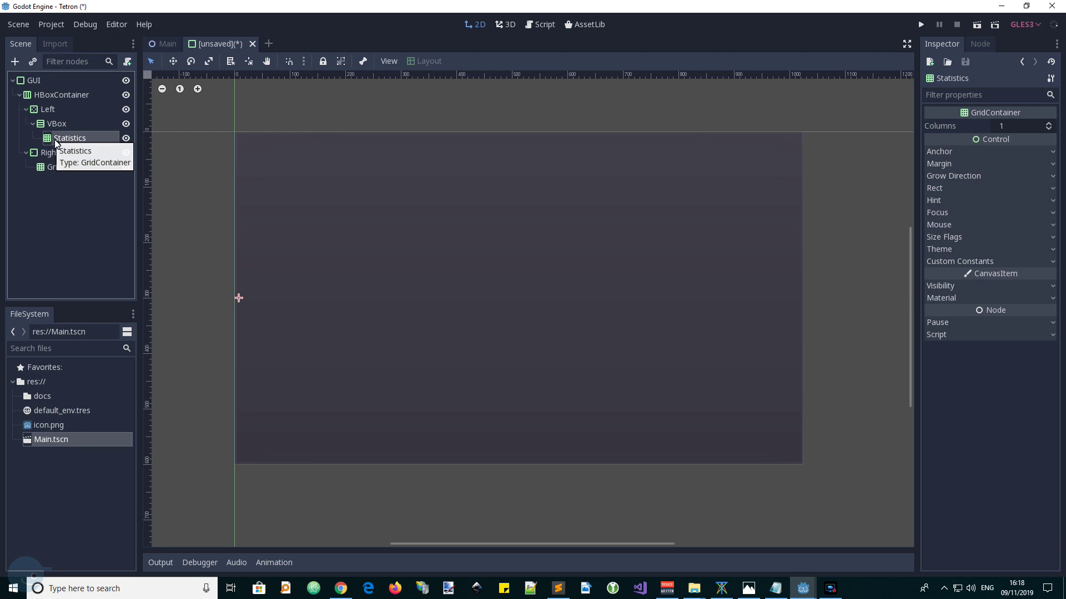
Add a Label under Statistics and duplicate it with Ctrl+D until there are Label through Label8
left_click(15, 61)
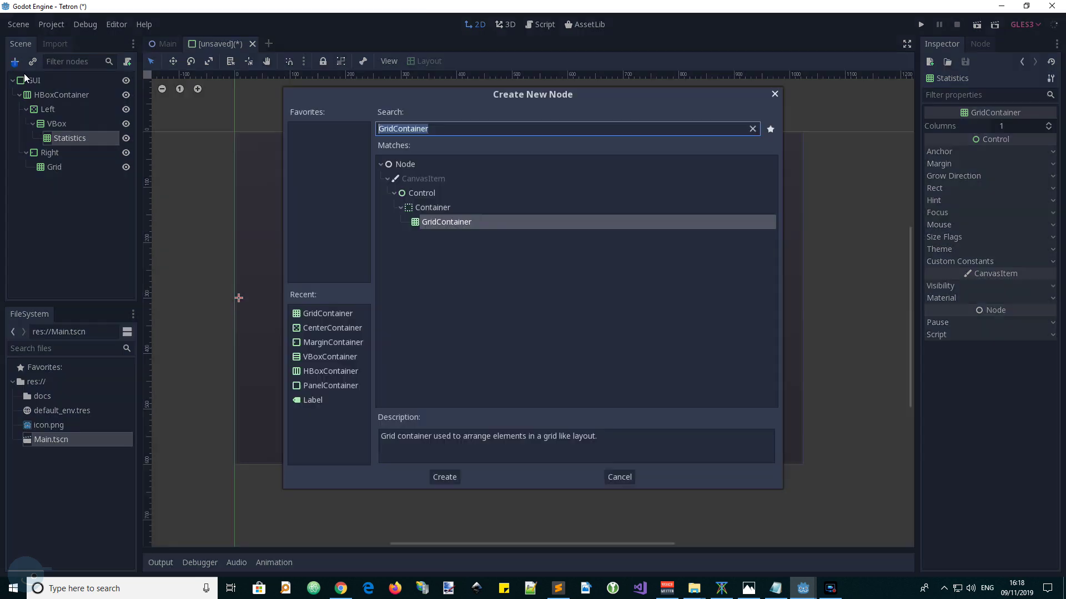
left_click(333, 399)
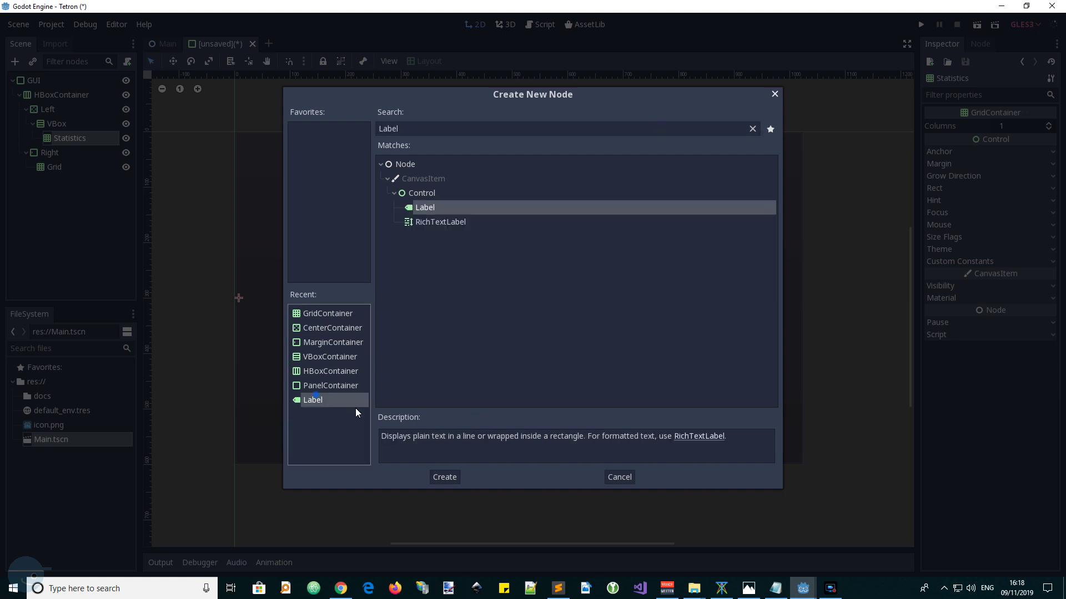
left_click(453, 480)
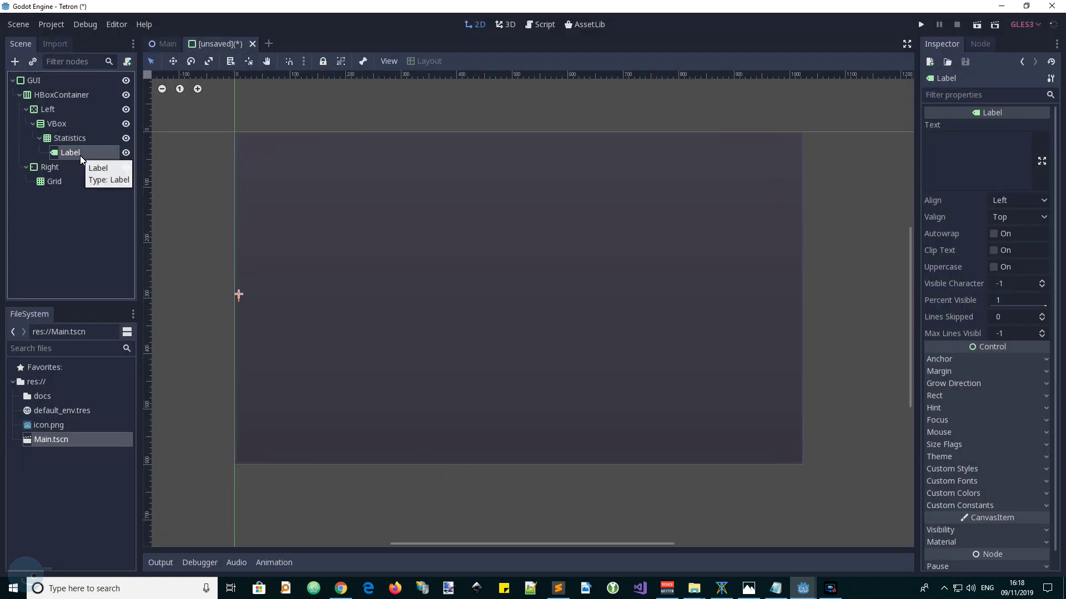
key("ctrl+d")
key("ctrl+d")
key("ctrl+d")
key("ctrl+d")
key("ctrl+d")
key("ctrl+d")
key("ctrl+d")
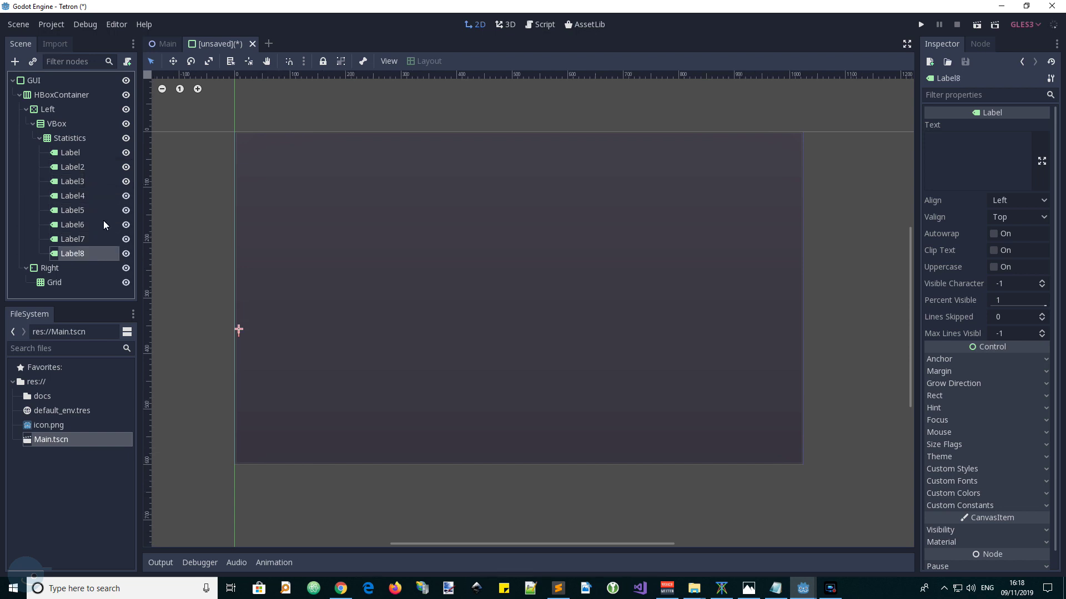
left_click(76, 154)
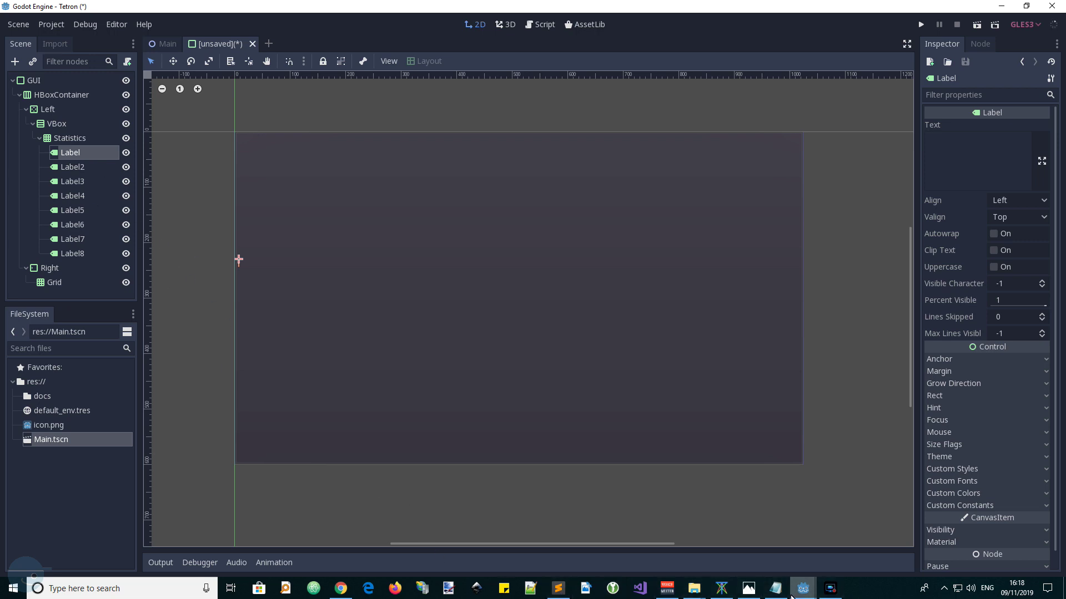
left_click(344, 591)
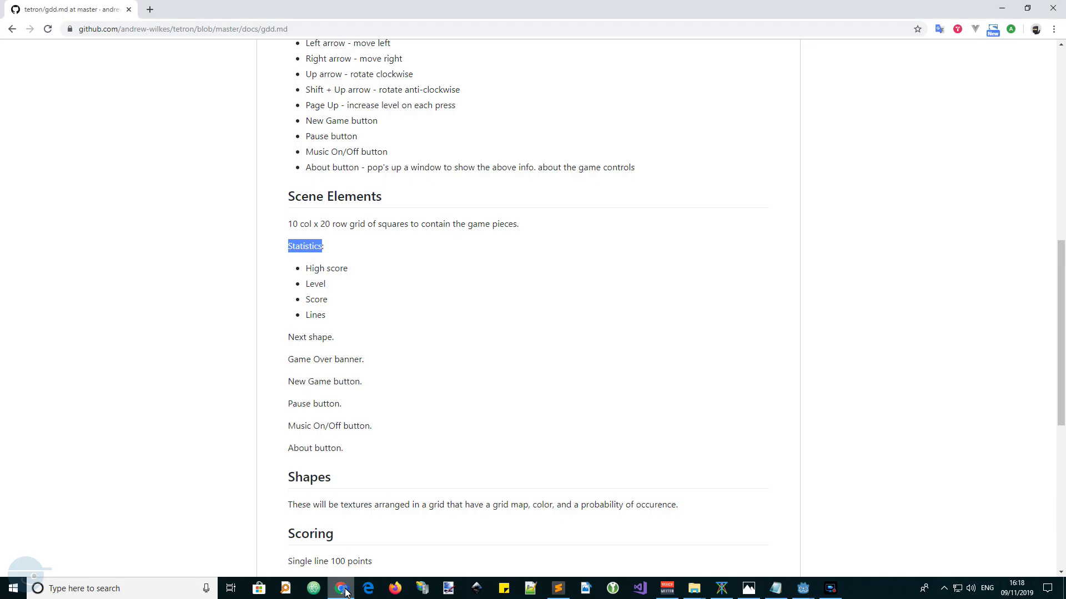
left_click_drag(308, 268, 353, 263)
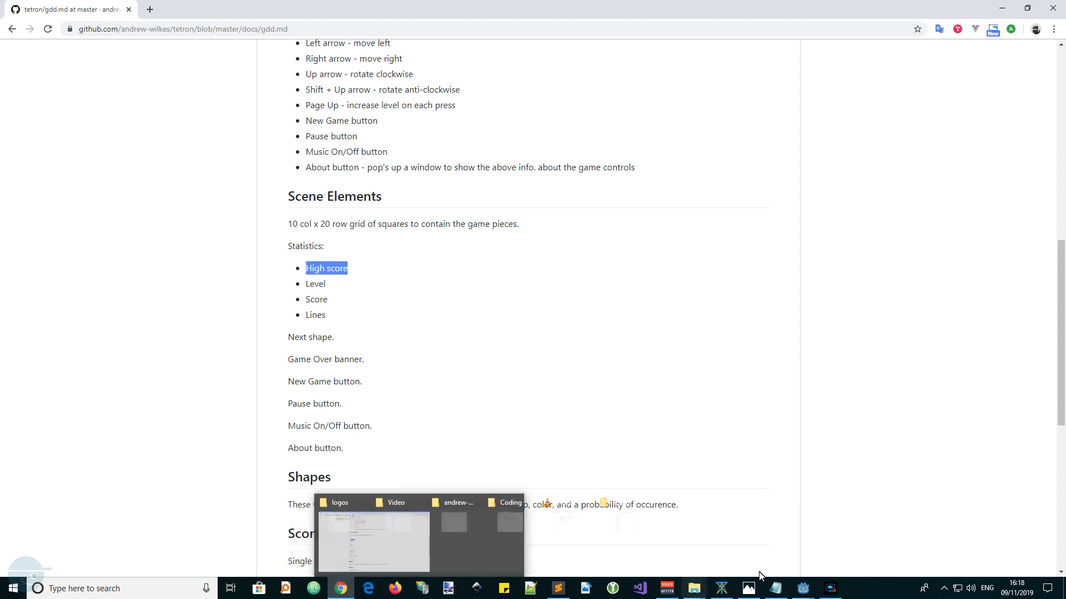
left_click(806, 589)
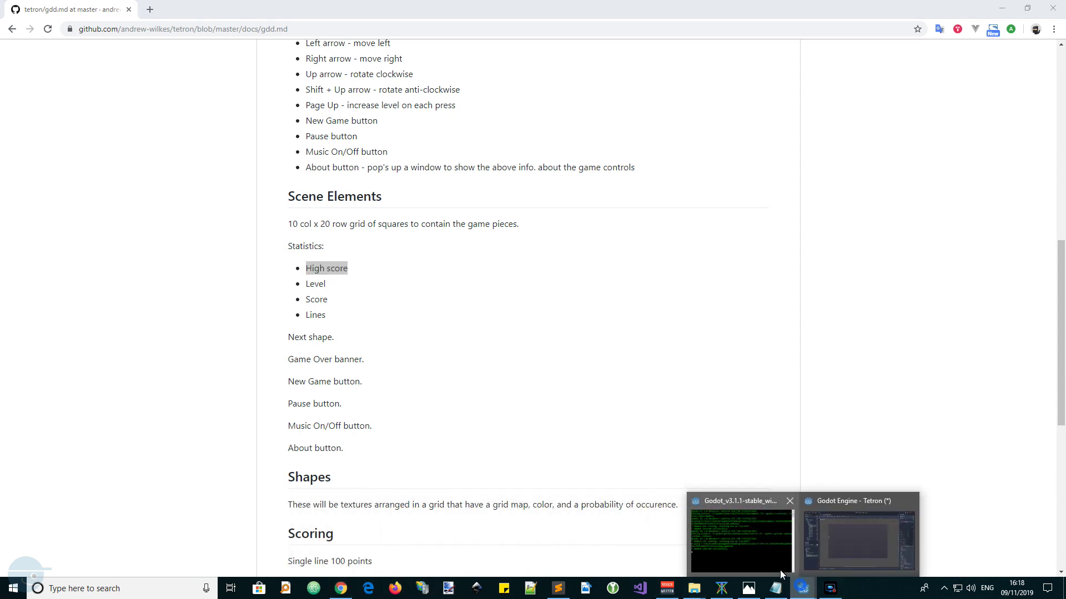
left_click(840, 534)
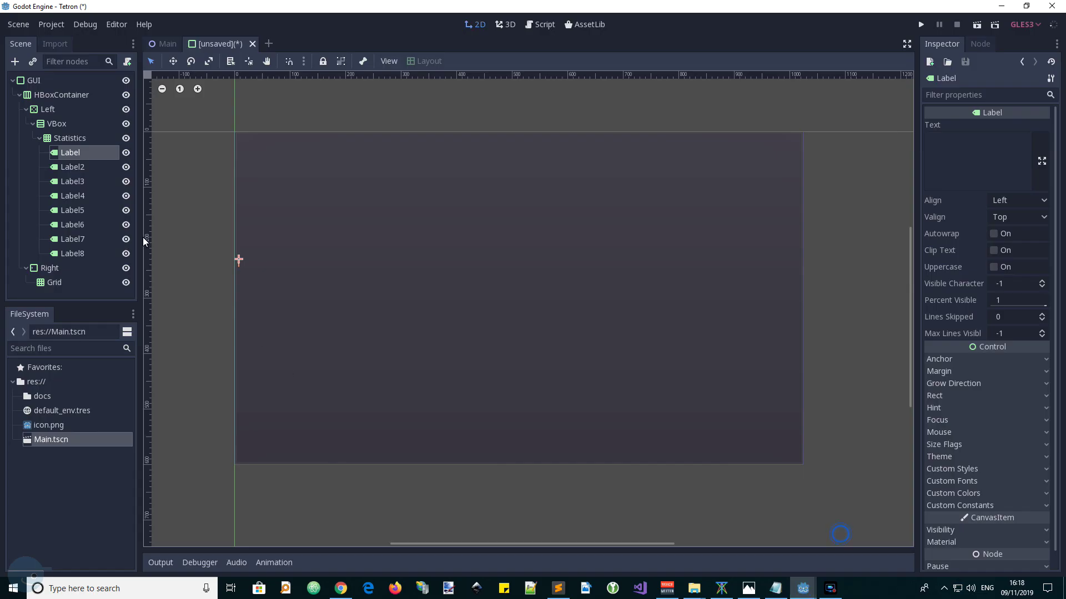
Rename Label2 to HighScore and set its text to 8888888
left_click(80, 167)
left_click(96, 167)
type("High score")
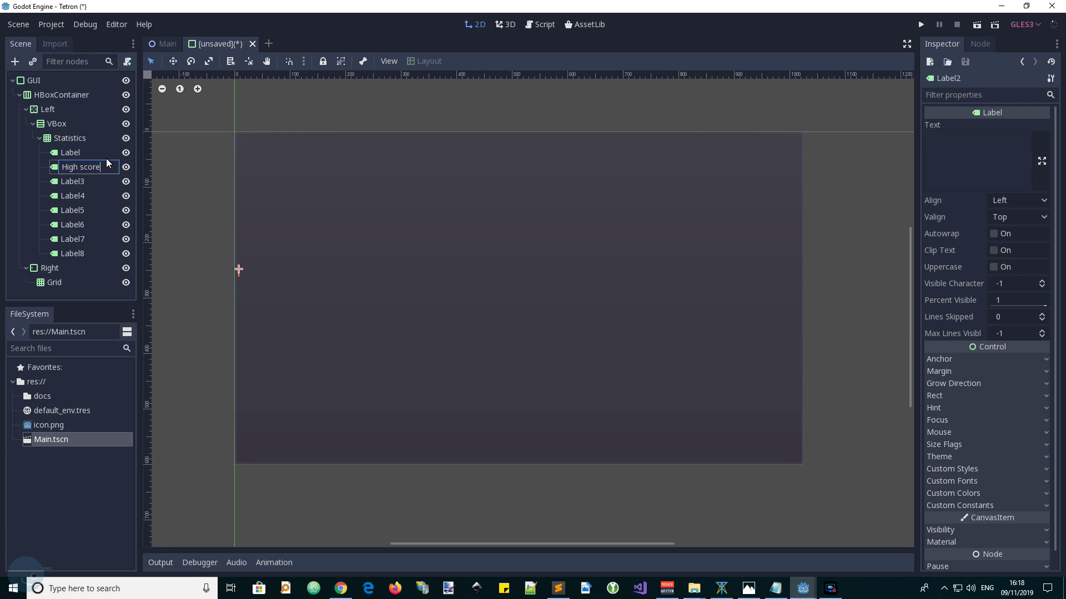
left_click(81, 168)
key("BackSpace")
key("Delete")
type("S")
key("Return")
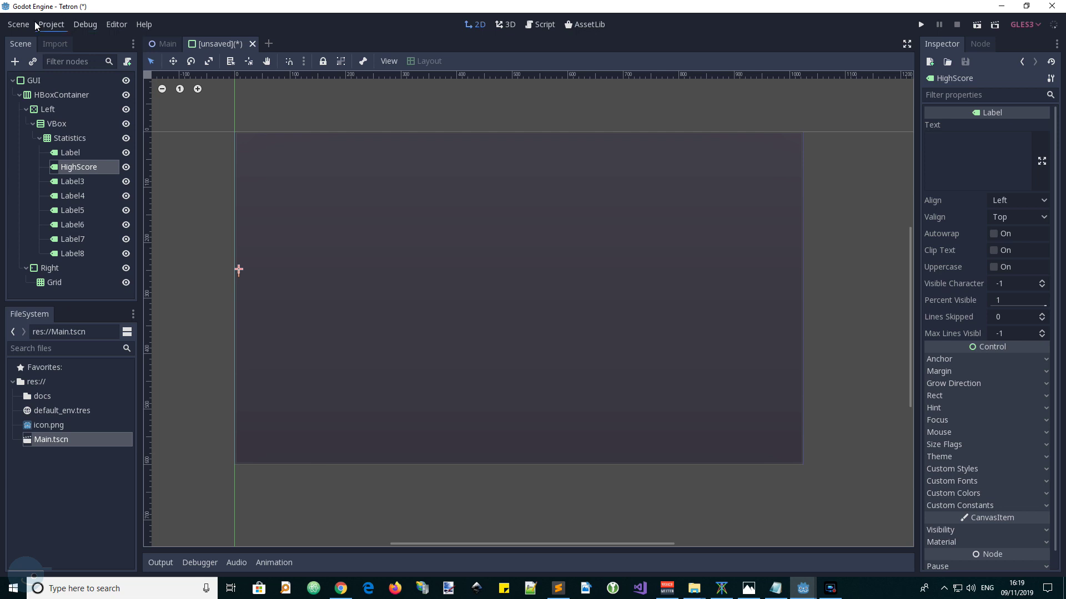
left_click(945, 145)
type("88")
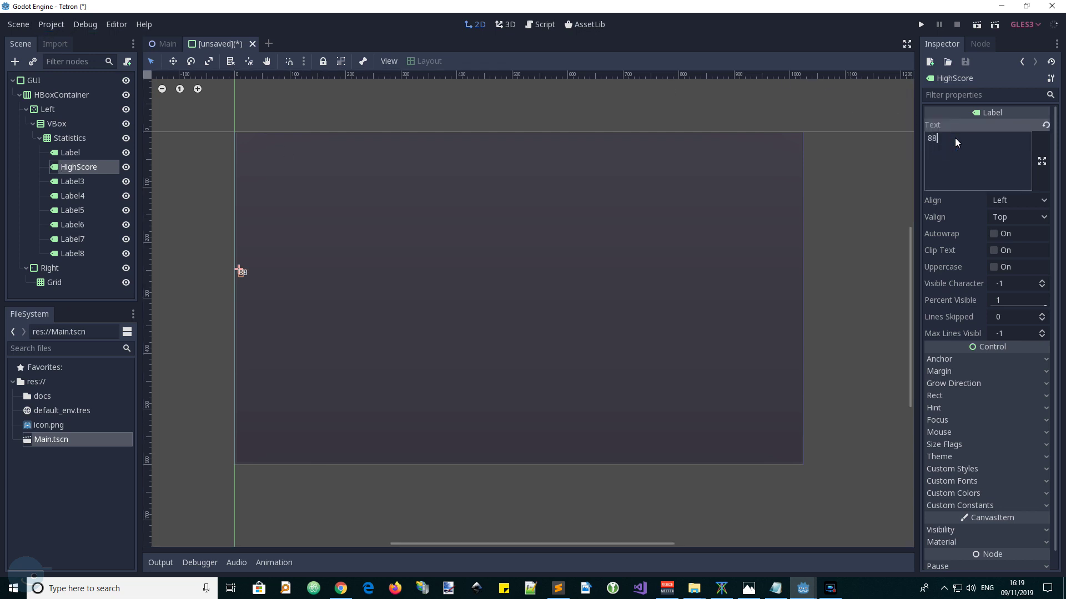
type("88888")
Rename the label above HighScore to _HighScore
left_click(69, 153)
left_click(82, 151)
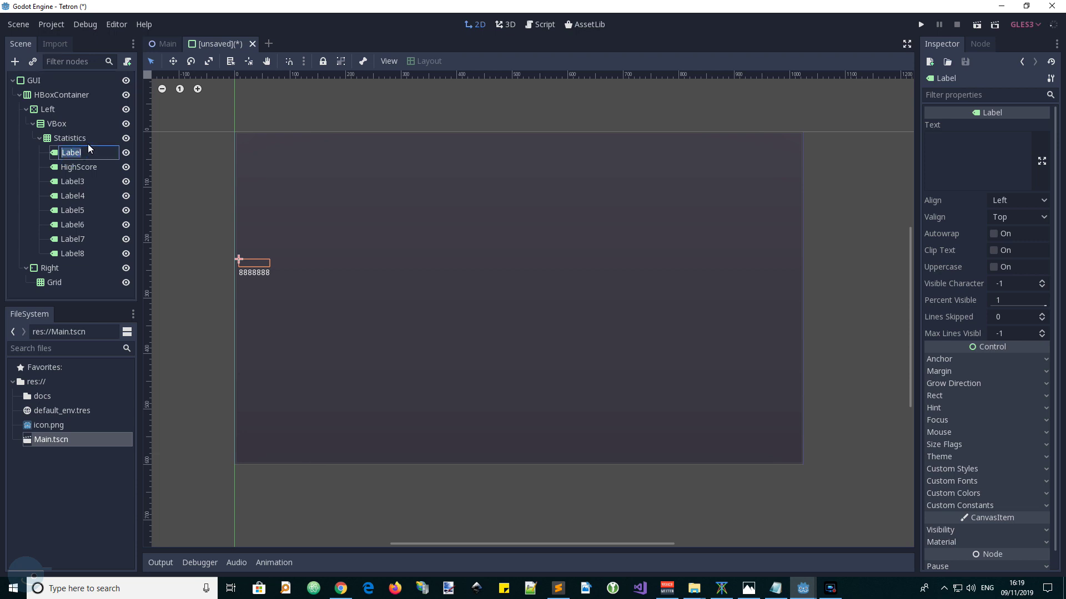
type("High score")
left_click(79, 153)
key("Delete")
type("S")
key("BackSpace")
type("S")
key("Delete")
left_click(61, 154)
type("_")
key("Return")
Set the _HighScore label's text to 'High score'
double_click(98, 155)
left_click(952, 154)
type("High score")
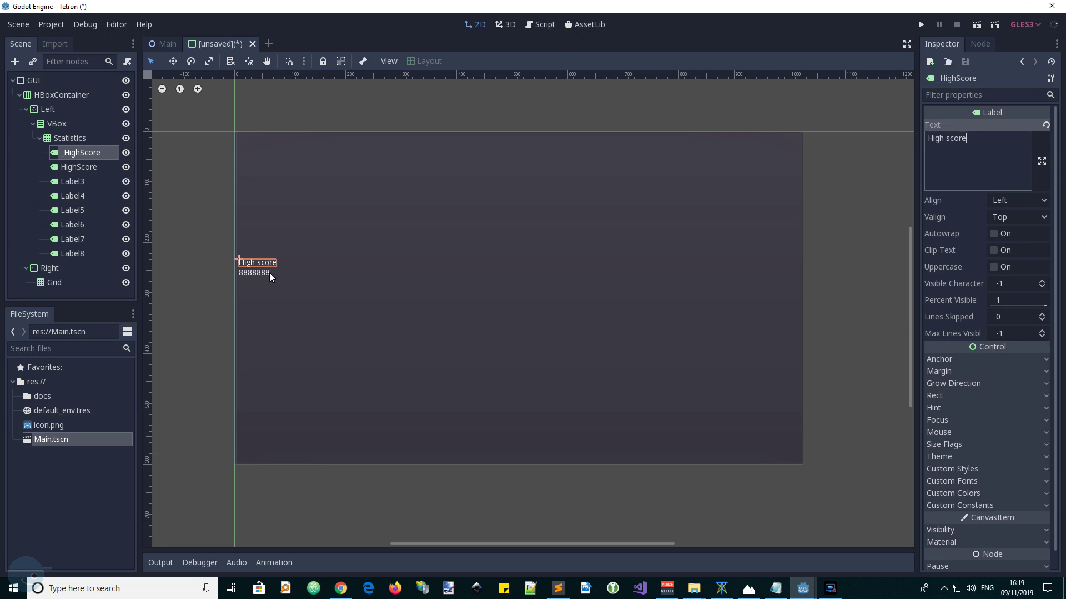
left_click(75, 138)
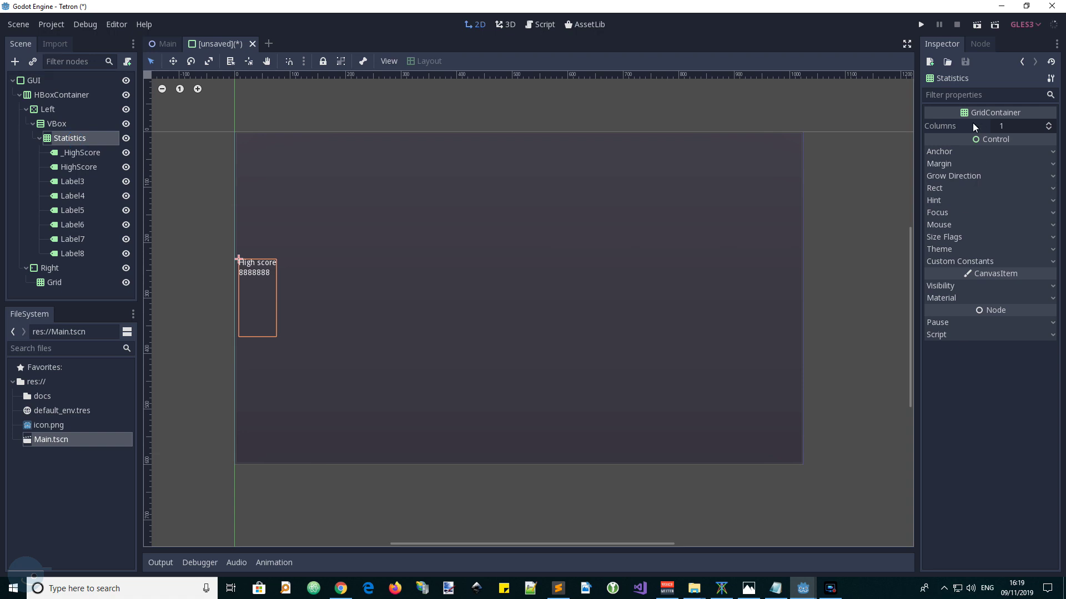
Set the Statistics grid to 2 columns and override its horizontal separation to 10
left_click(1049, 123)
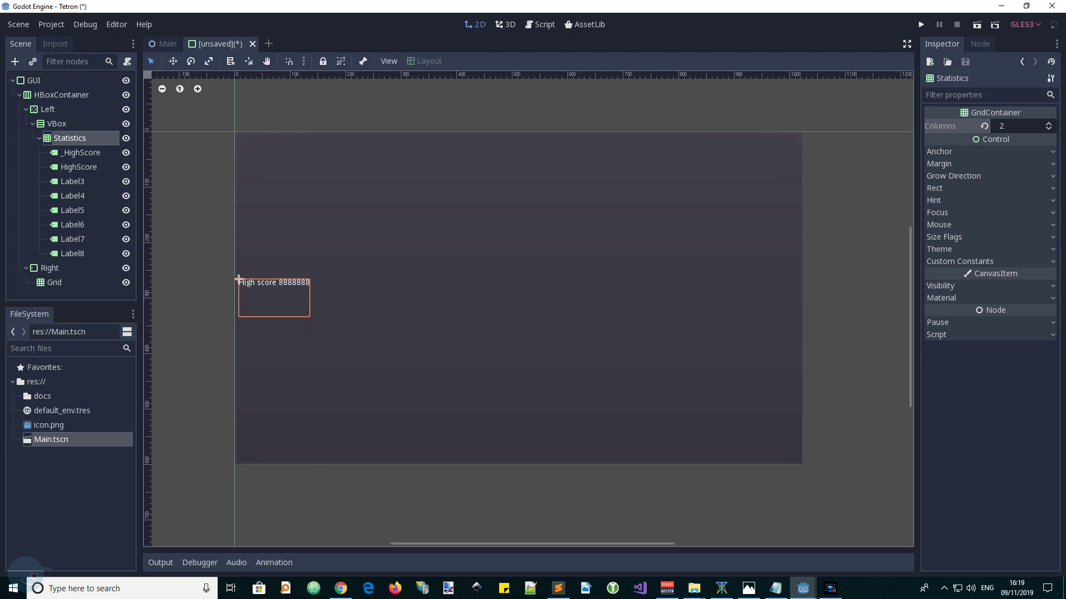
left_click(1050, 264)
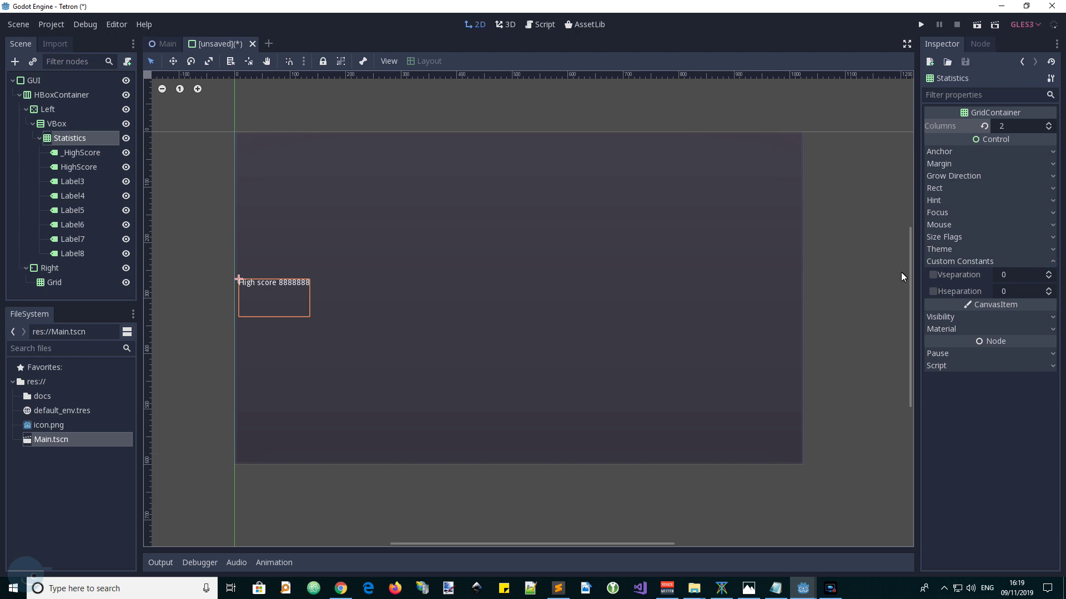
left_click(934, 291)
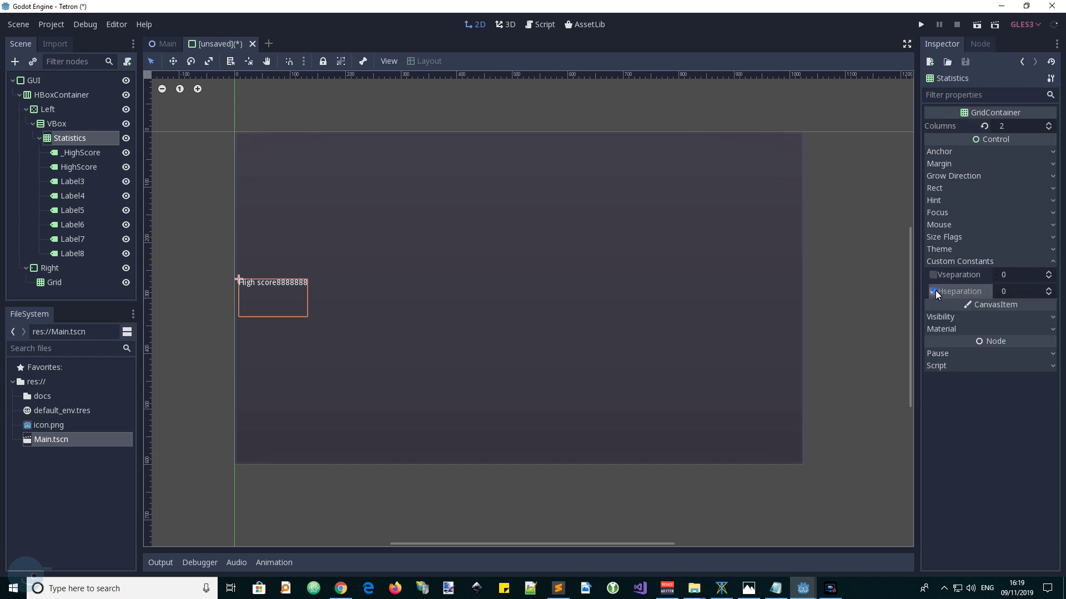
left_click(1048, 289)
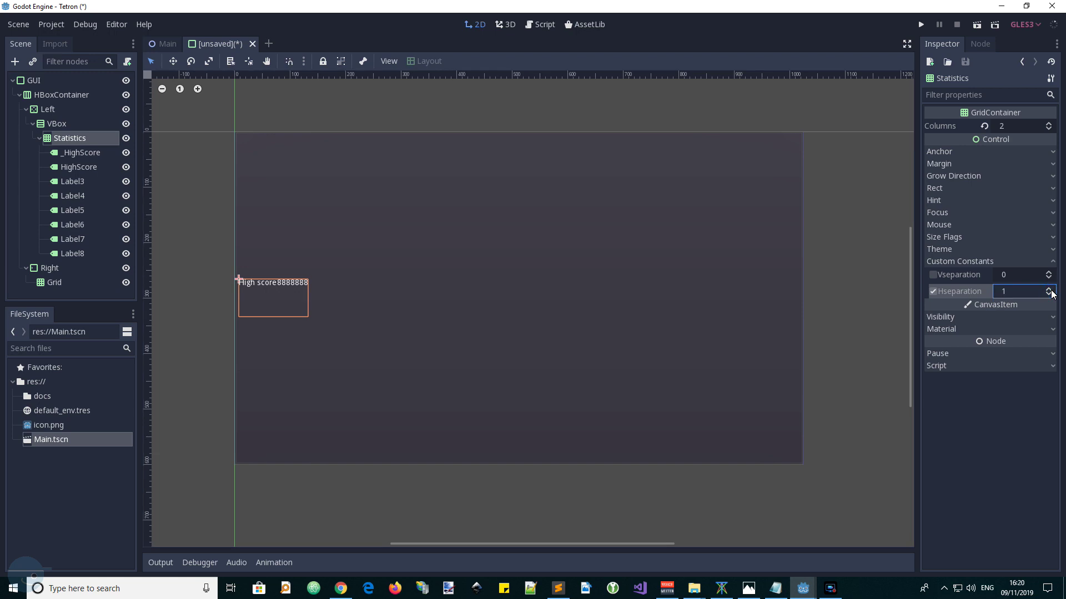
left_click(1014, 290)
key("Return")
left_click(999, 289)
type("10")
key("Return")
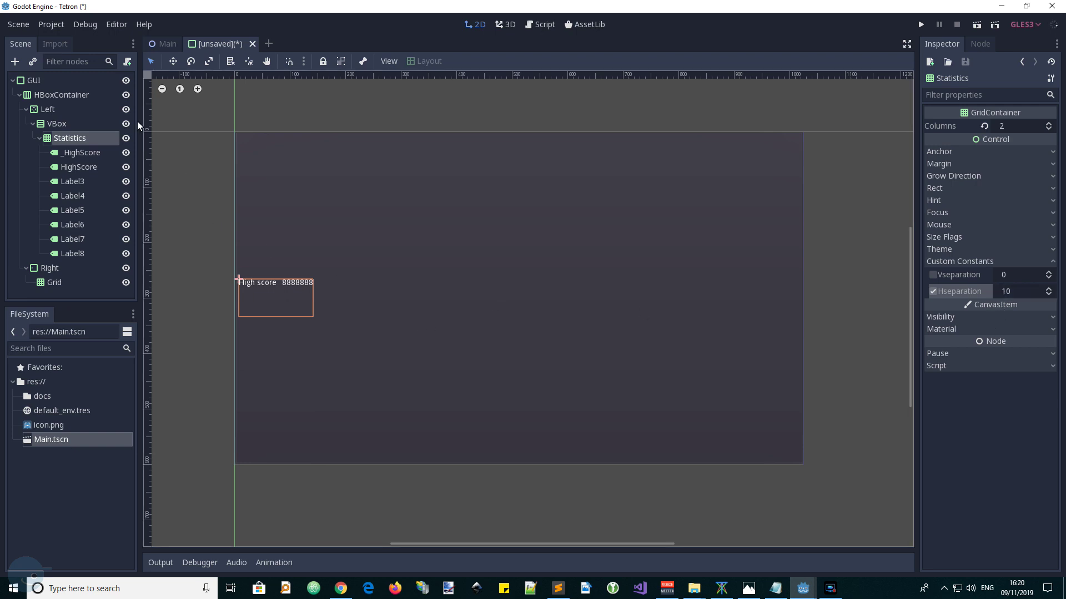
Override the Statistics grid's vertical separation to 20
left_click(933, 274)
left_click(1020, 274)
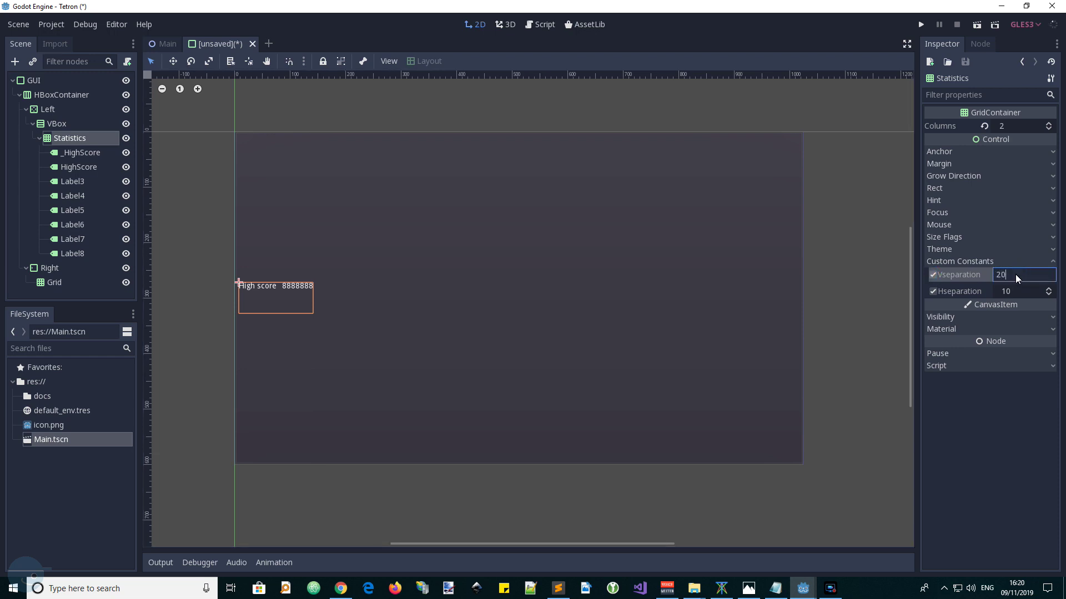
key("Return")
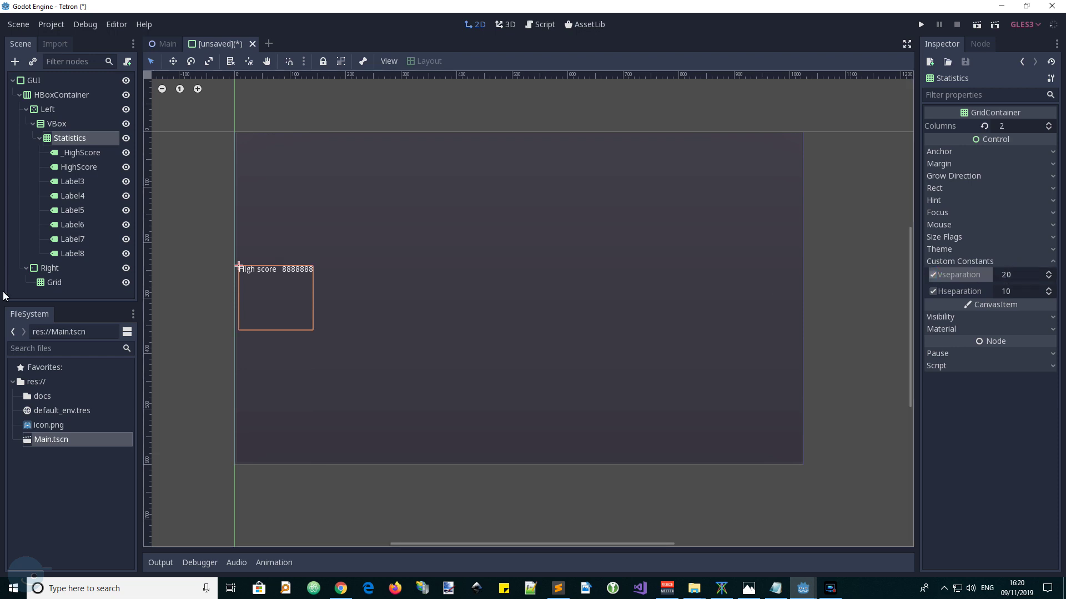
left_click(75, 182)
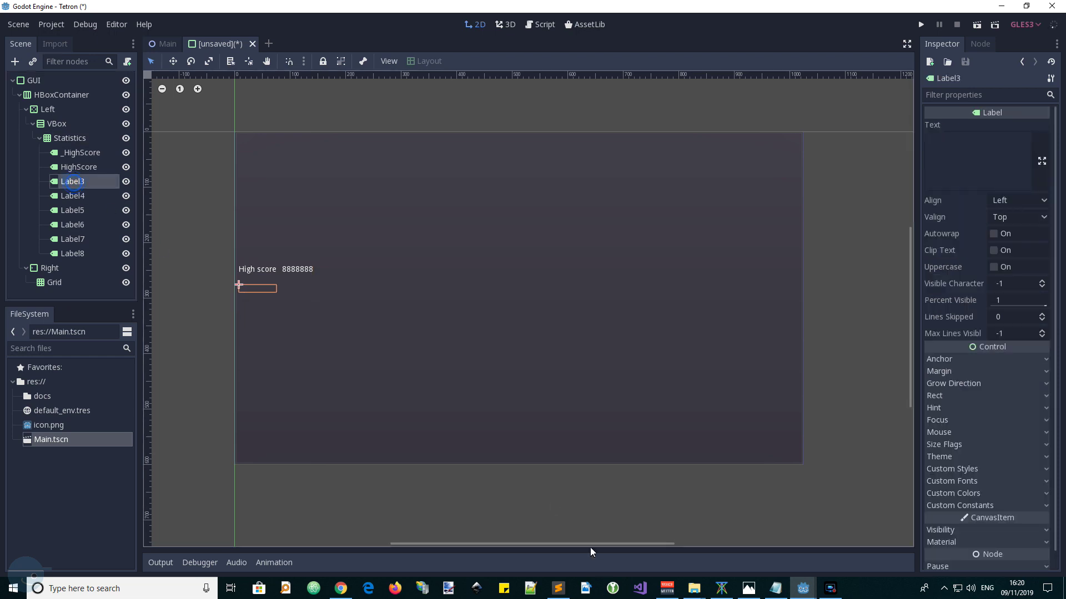
left_click(341, 588)
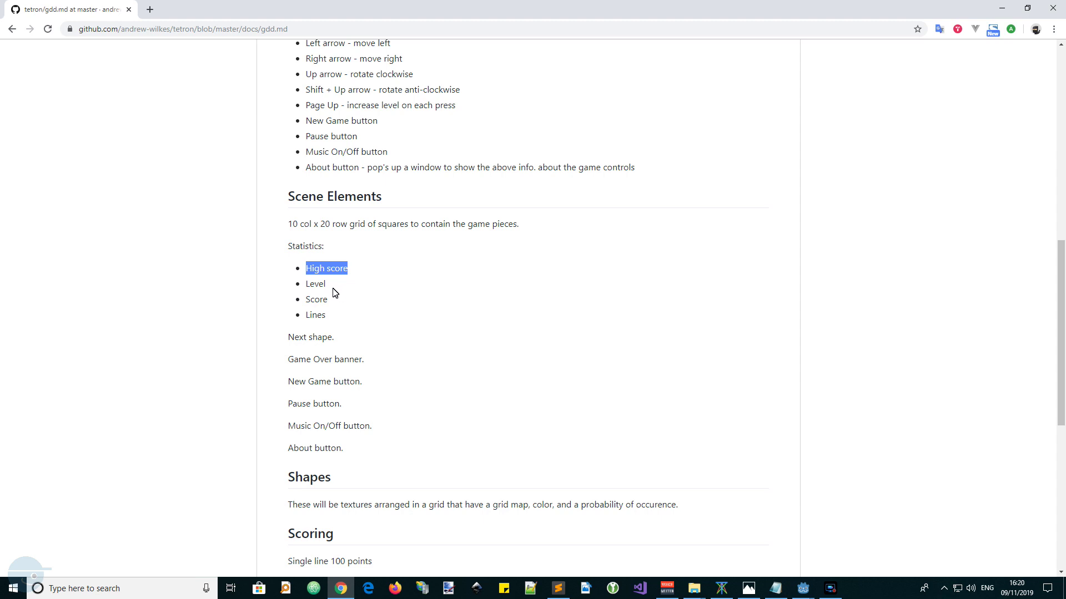
left_click_drag(328, 284, 307, 286)
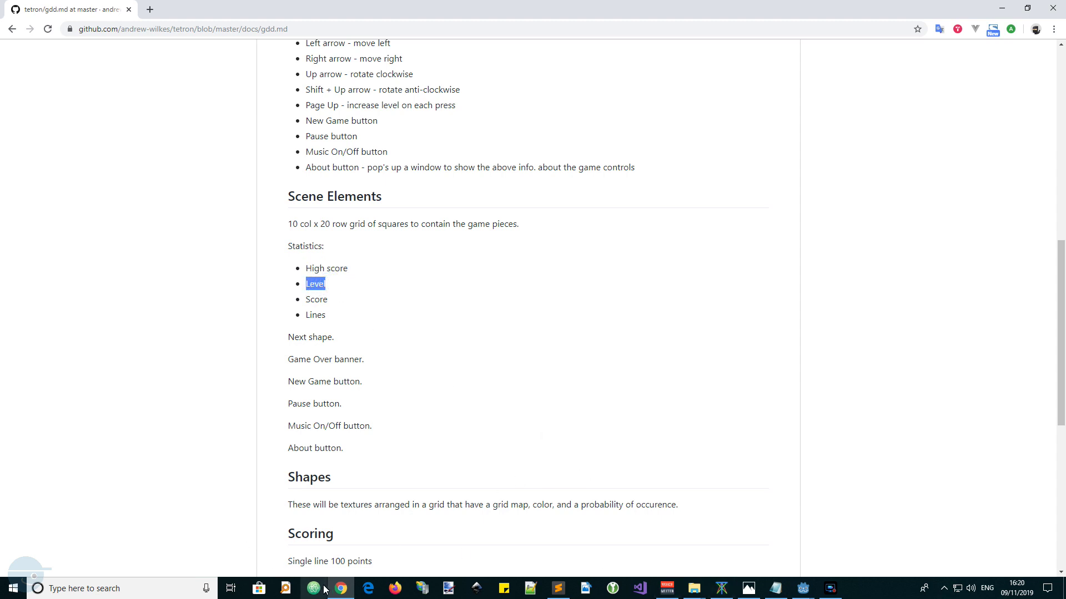
left_click(803, 588)
left_click(857, 536)
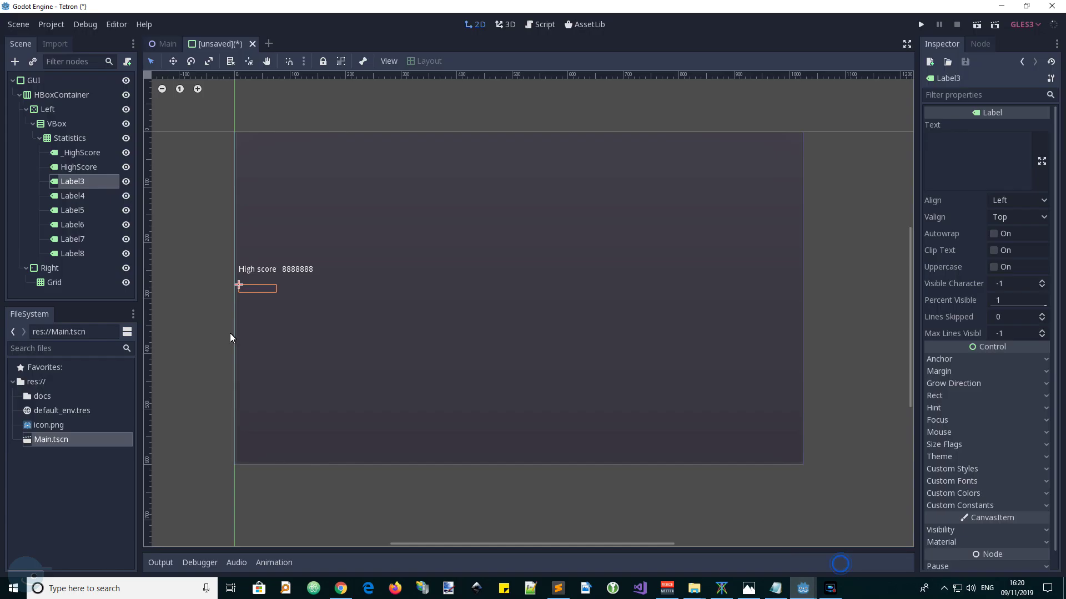
Rename Label3 and Label4 to _Level and Level, with texts 'Level' and '1'
double_click(84, 182)
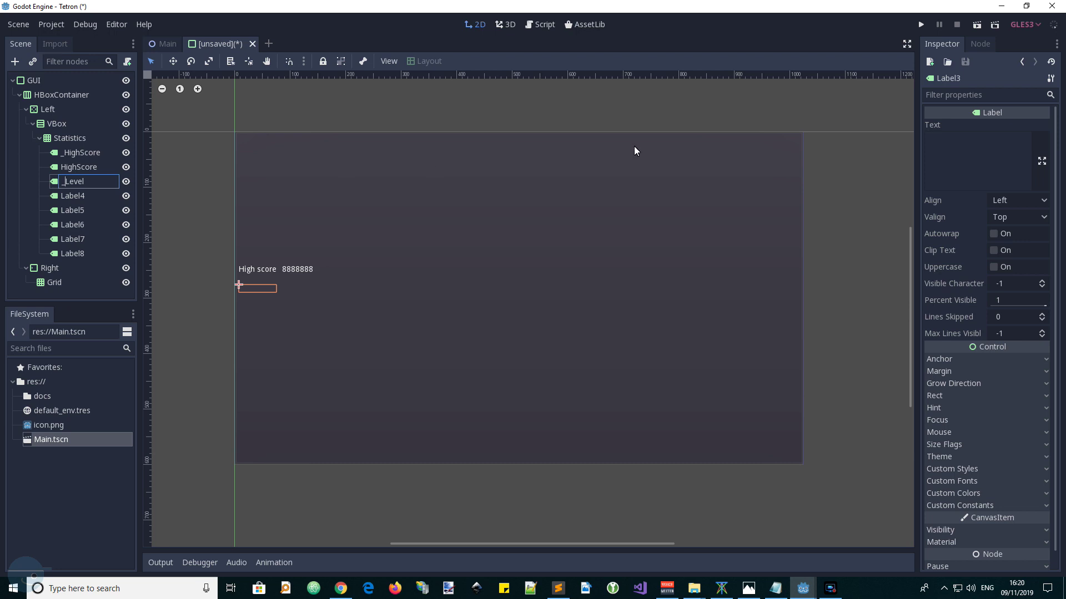
left_click(935, 139)
type("Level")
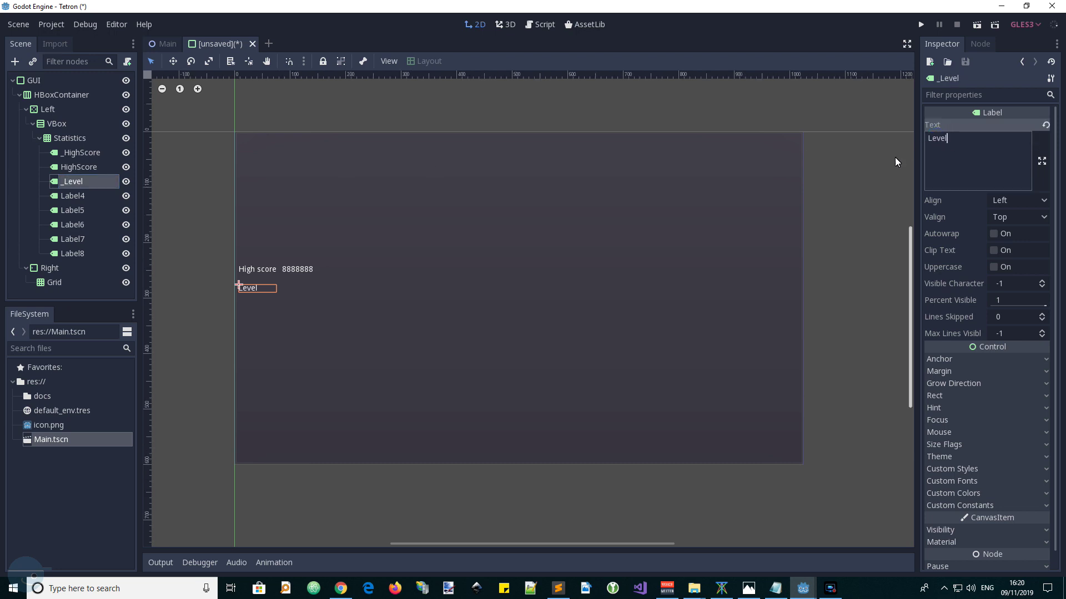
left_click(73, 195)
left_click(74, 195)
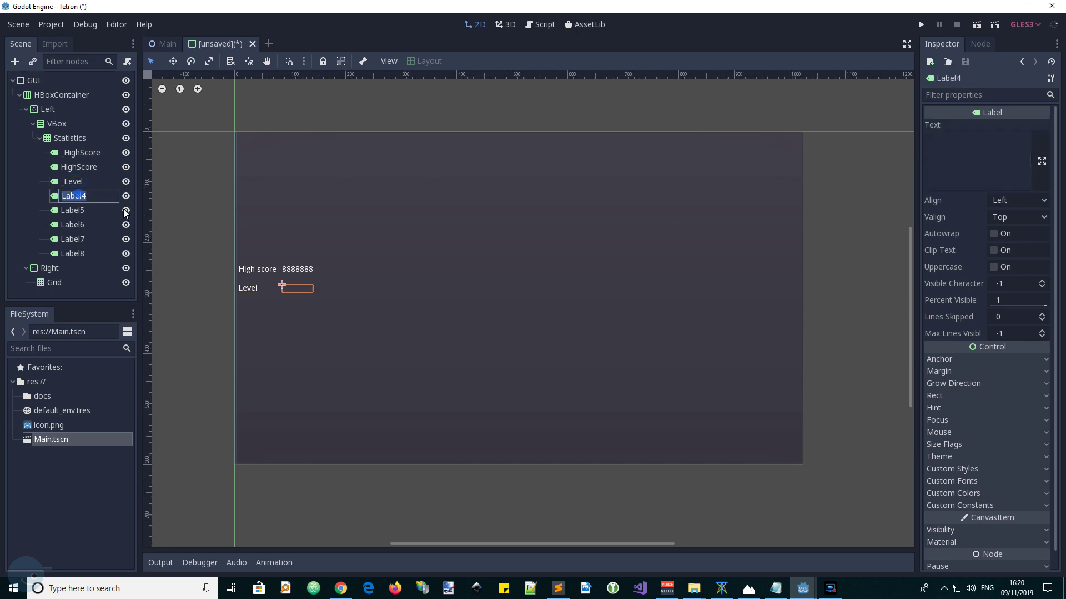
type("Level")
left_click(938, 146)
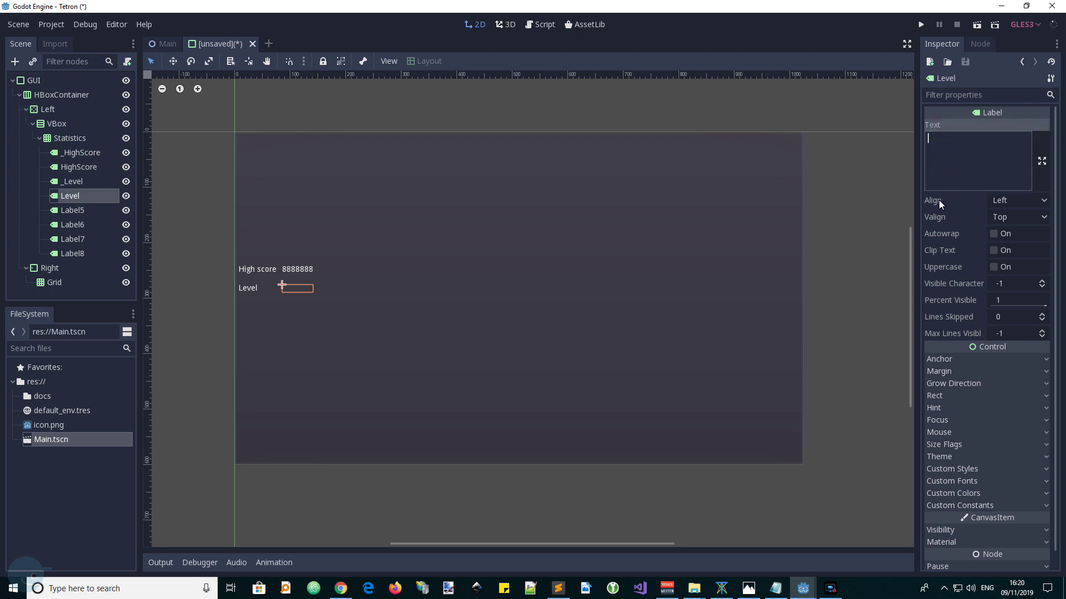
type("1")
Rename Label5 to _Score and give it the text 'Score'
left_click(75, 211)
left_click(75, 211)
type("S")
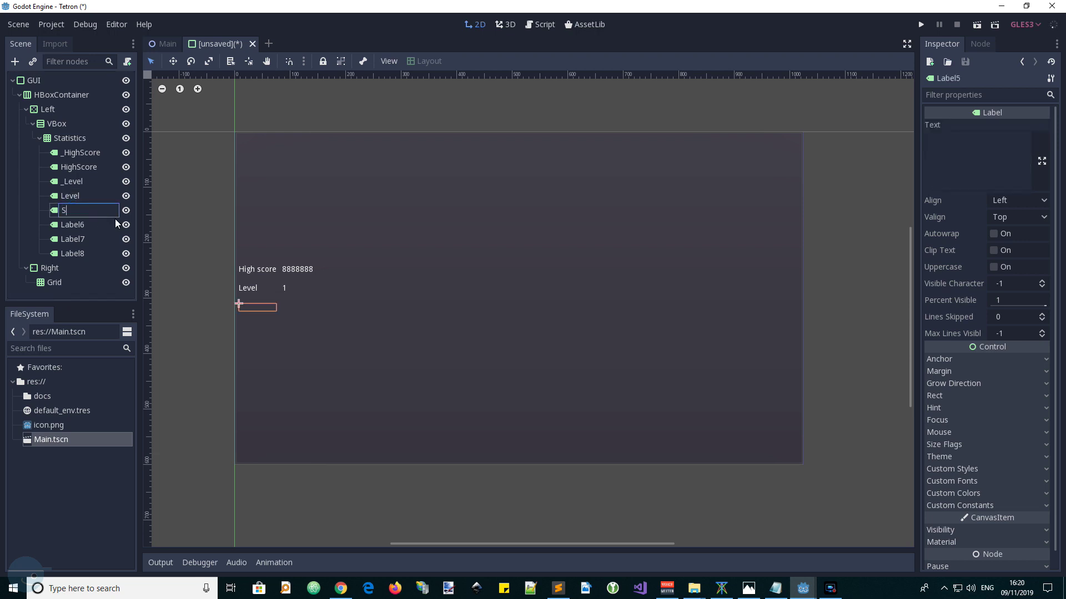
type("core")
key("shift+Left")
key("shift+Left")
key("shift+Left")
key("shift+Left")
key("shift+Left")
key("Left")
type("_")
left_click(952, 142)
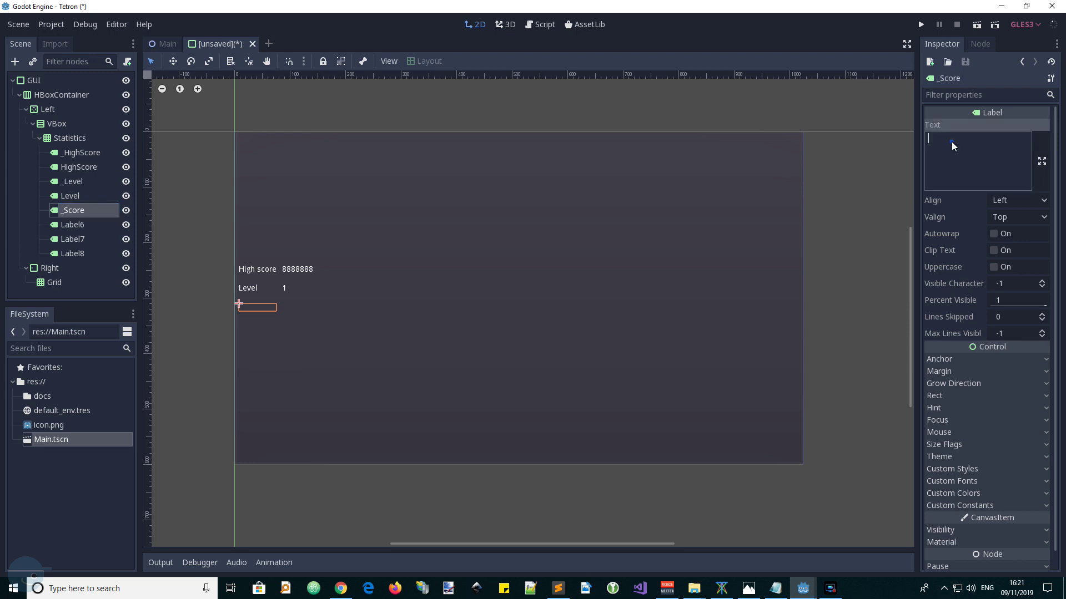
type("Score")
Rename Label6 to Score and give it the starting value '0'
left_click(84, 225)
left_click(79, 225)
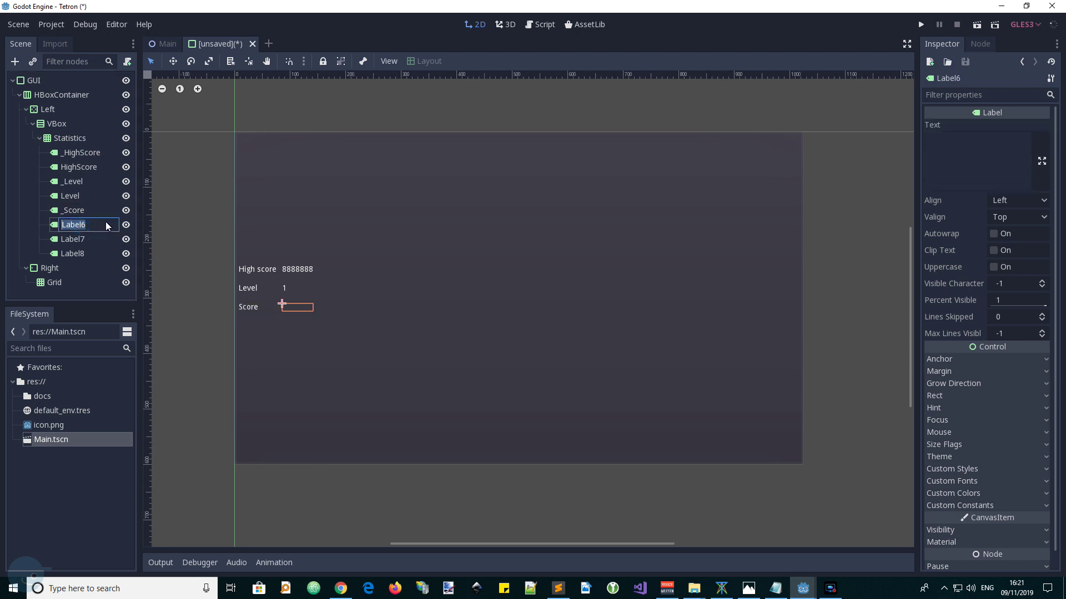
type("Score")
left_click(966, 147)
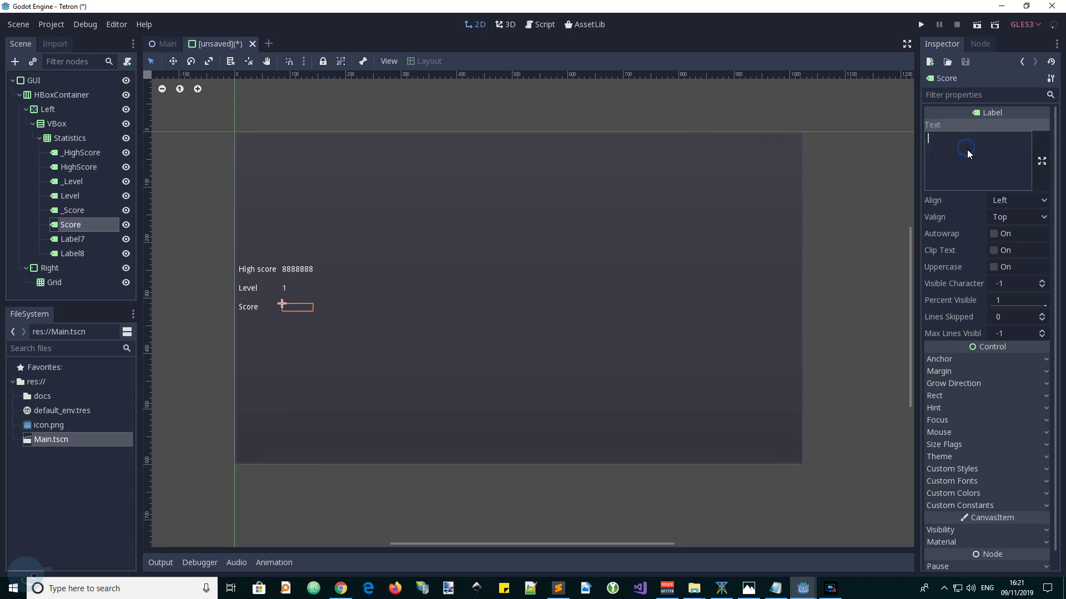
type("0")
Rename Label7 and Label8 to _Lines and Lines, with texts 'Lines' and '0'
left_click(73, 239)
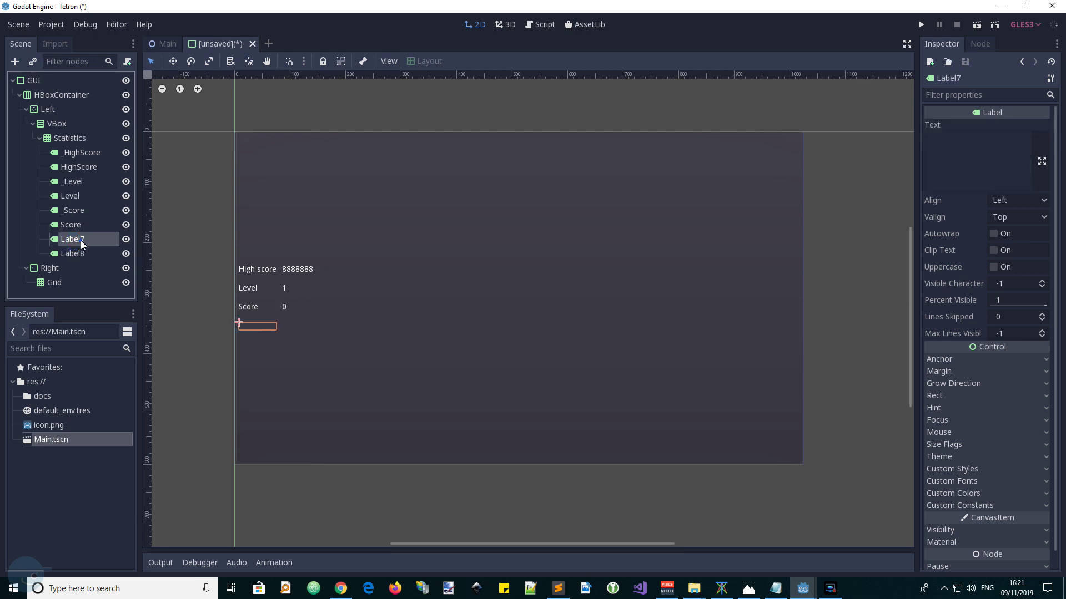
left_click(80, 239)
type("_")
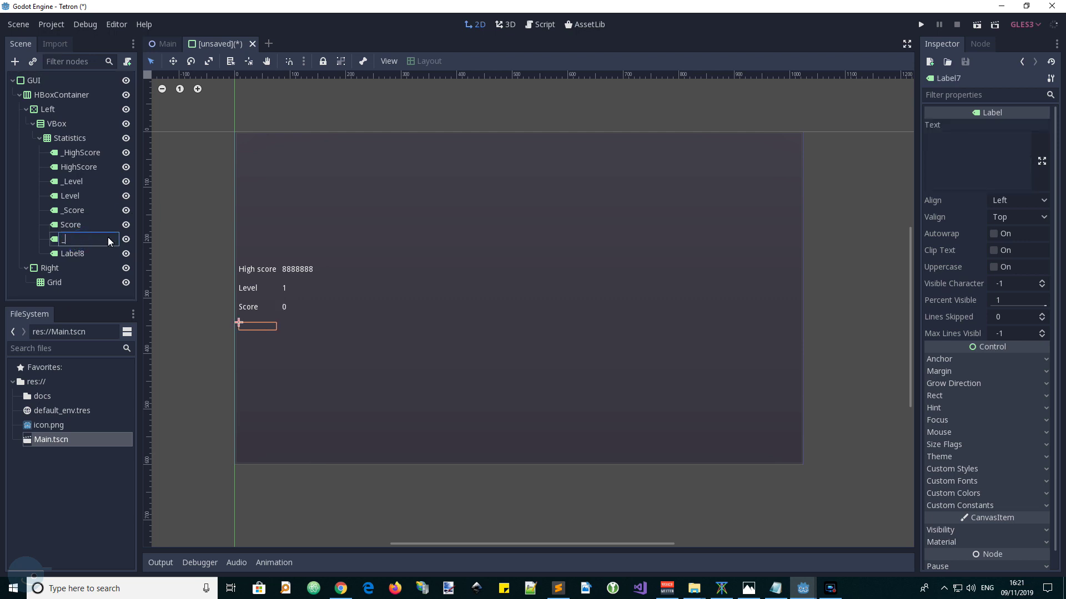
type("Lines")
key("shift+Left")
key("shift+Left")
key("shift+Left")
key("shift+Left")
key("shift+Left")
key("ctrl+c")
left_click(942, 142)
key("ctrl+v")
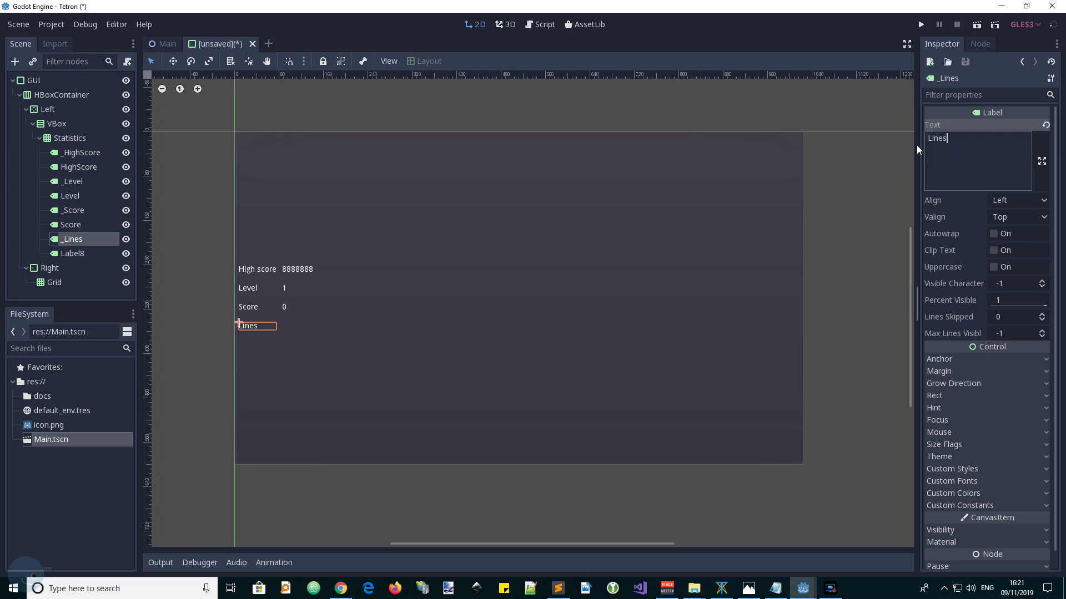
double_click(78, 254)
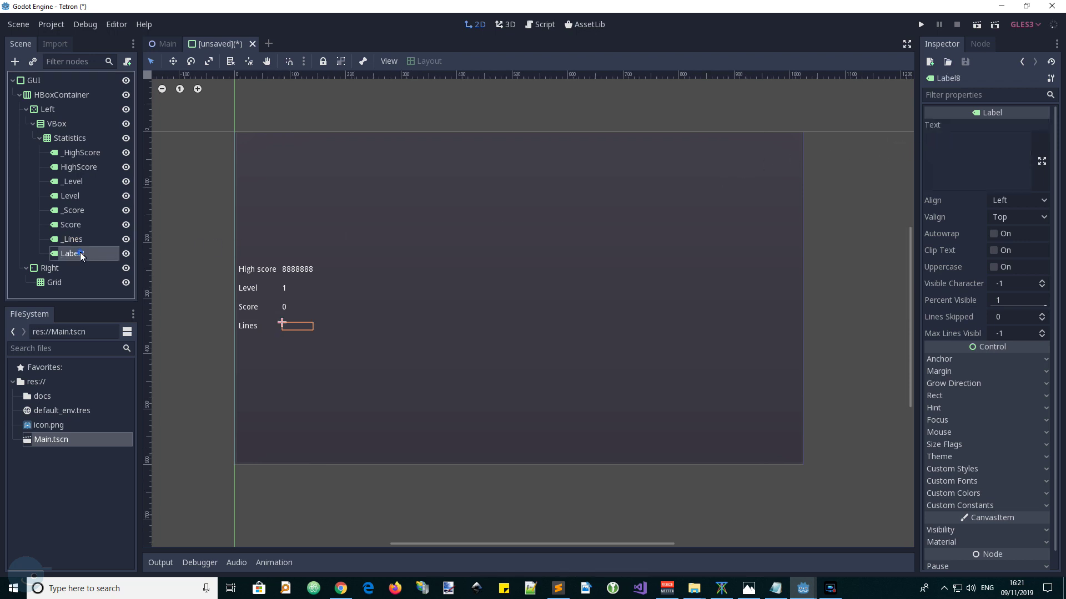
key("ctrl+v")
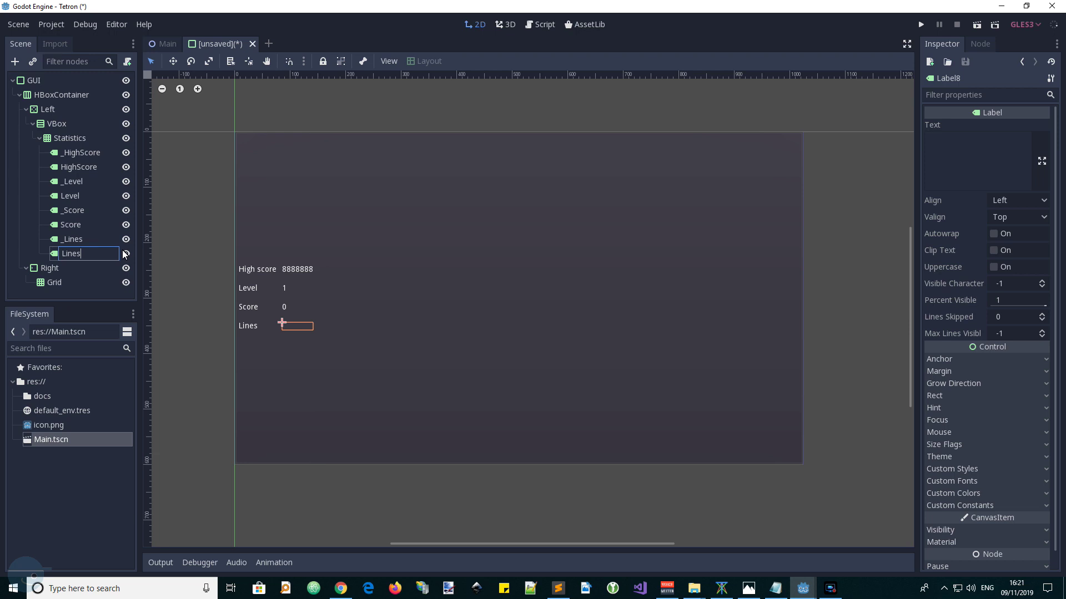
key("Return")
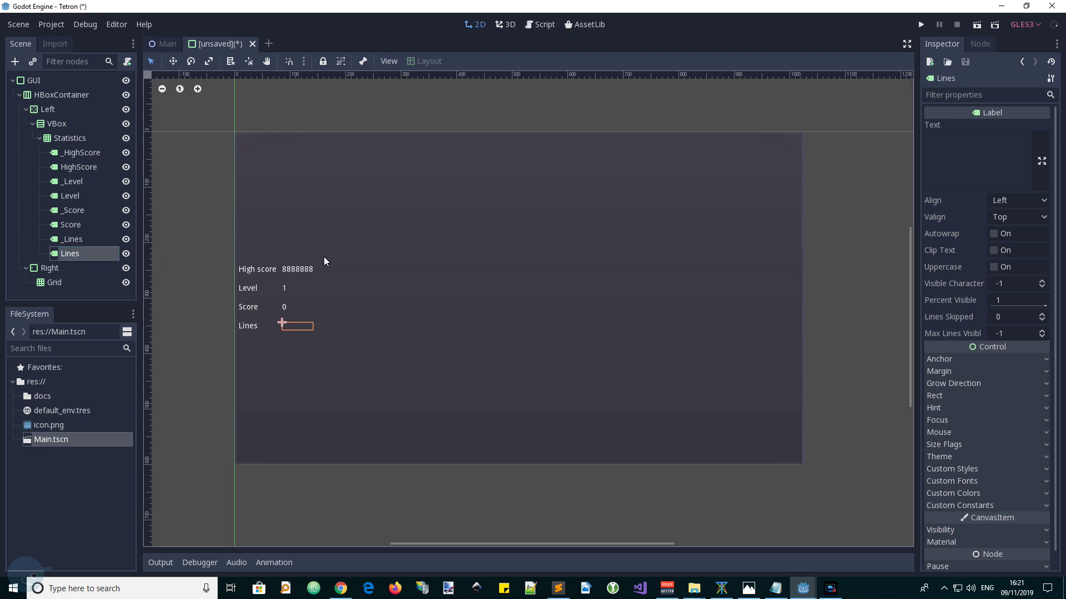
left_click(944, 144)
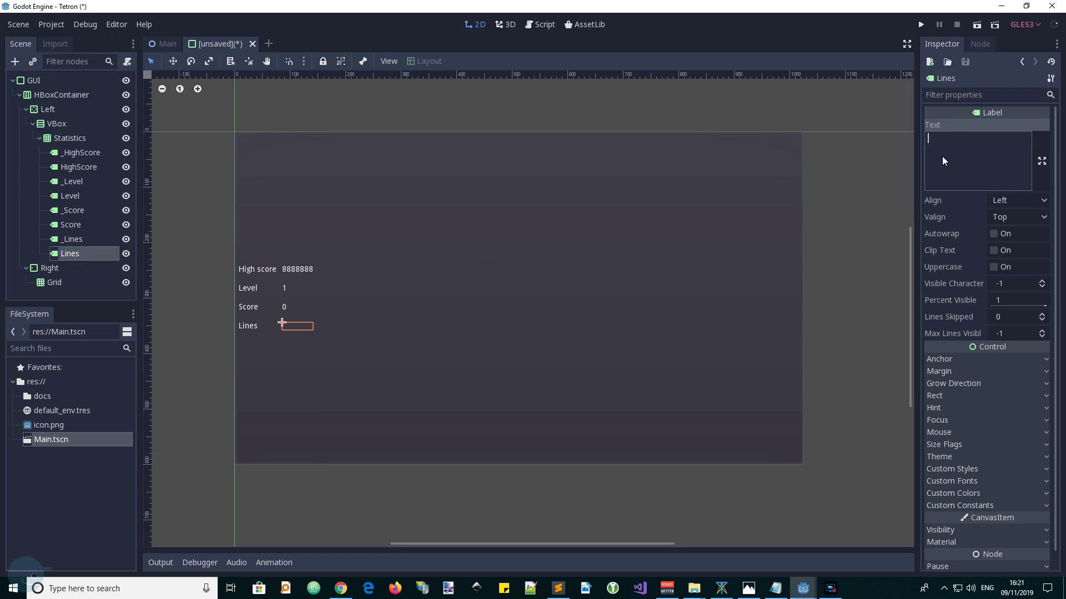
type("0")
Collapse the Statistics node and review the design document's Statistics list, then return to Godot
left_click(295, 373)
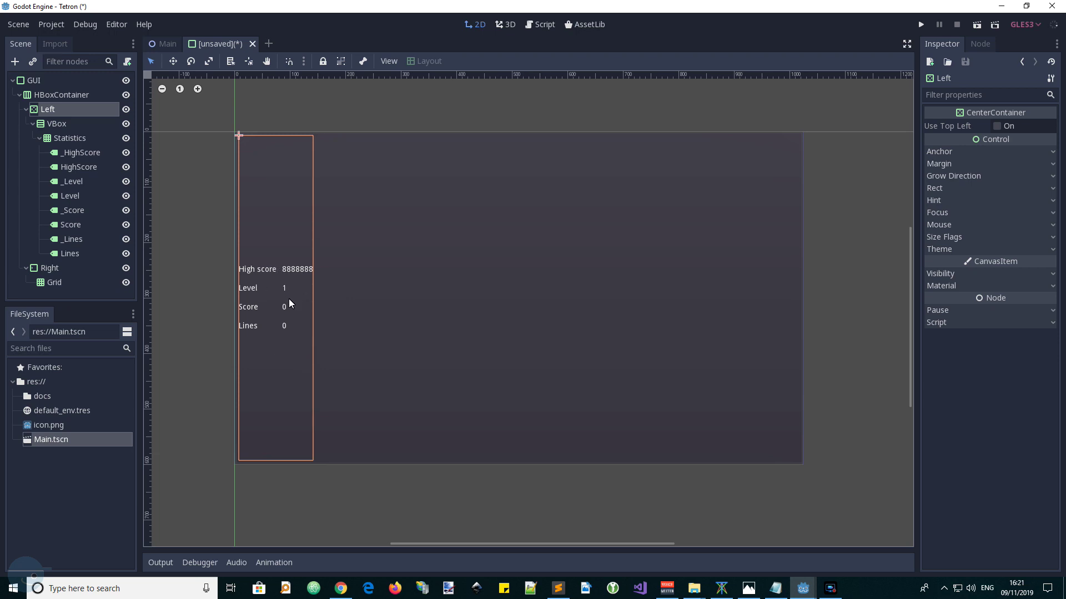
left_click(38, 138)
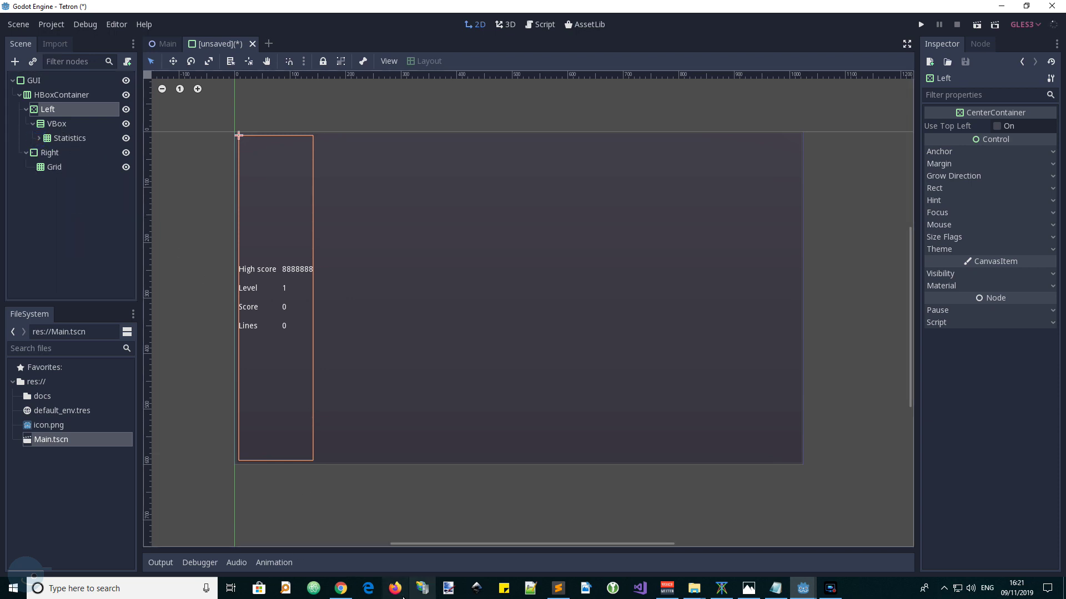
left_click(335, 591)
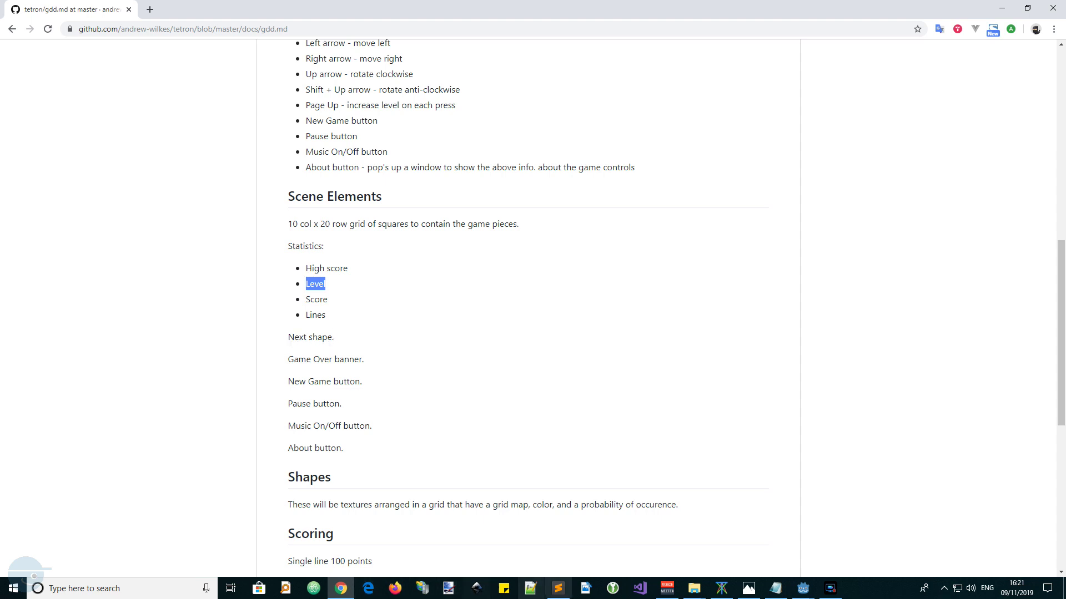
left_click(803, 588)
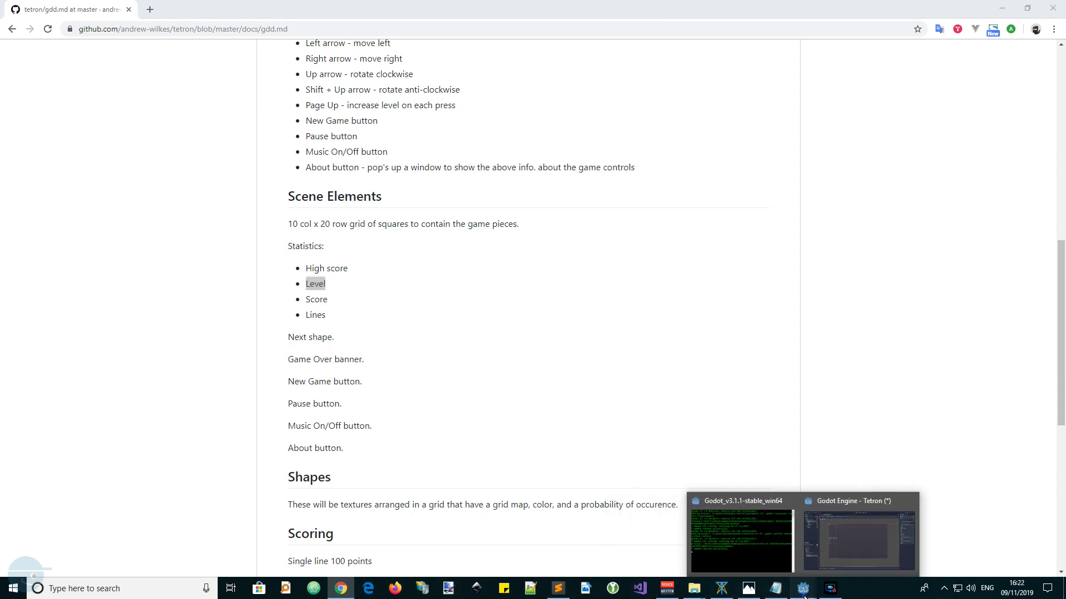
left_click(839, 547)
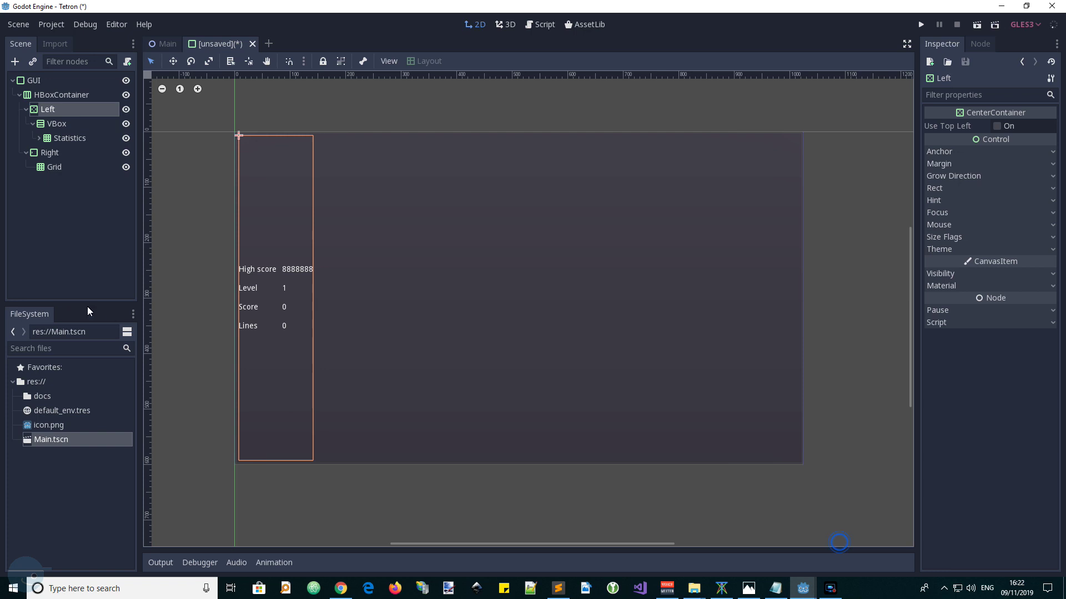
Add a GridContainer child under VBox and rename it Next
left_click(51, 123)
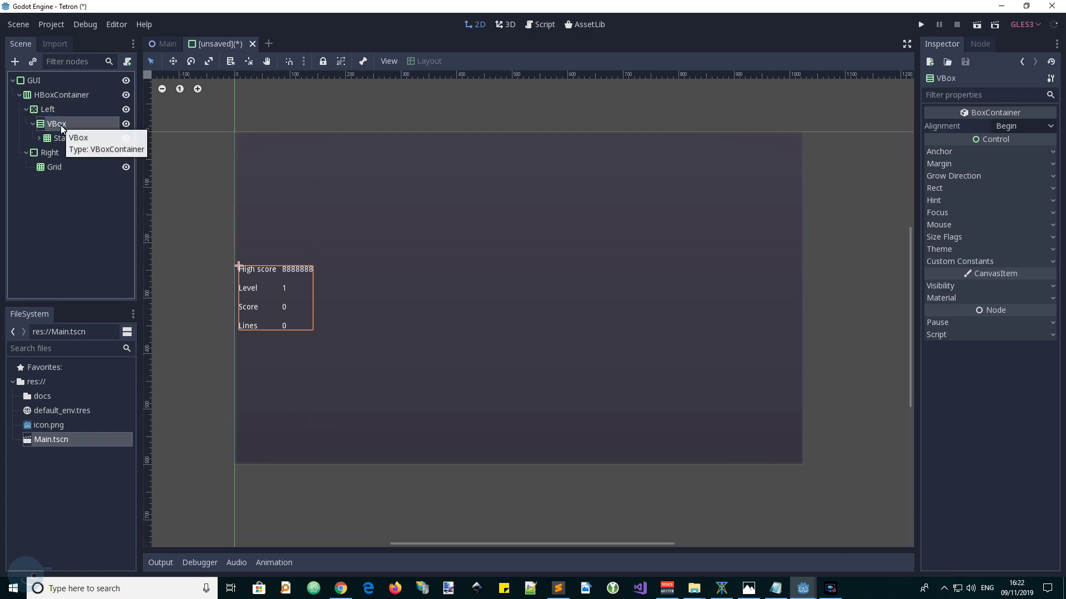
right_click(63, 129)
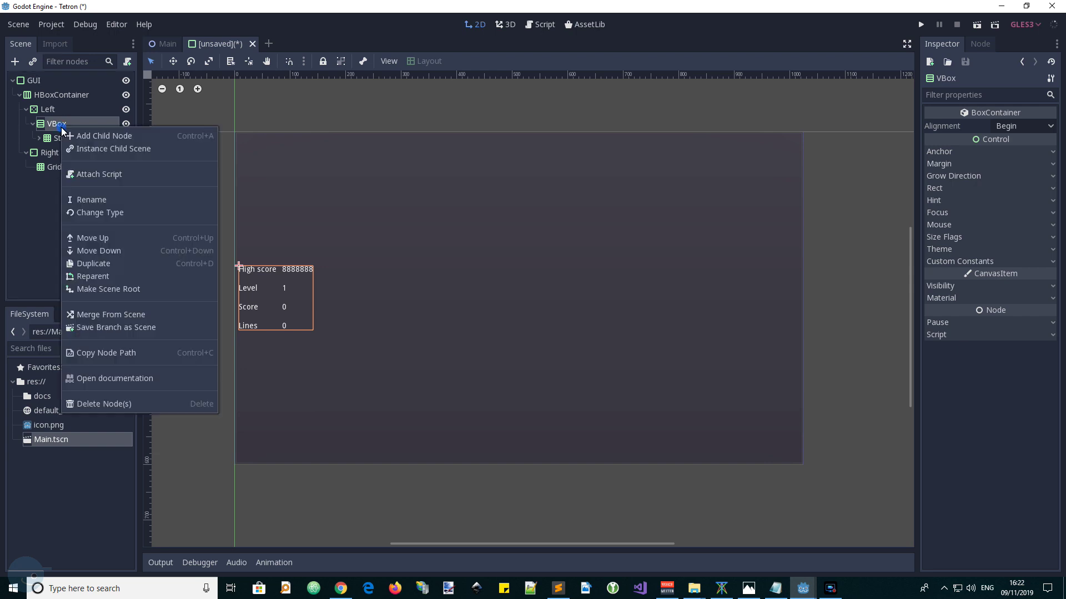
left_click(78, 137)
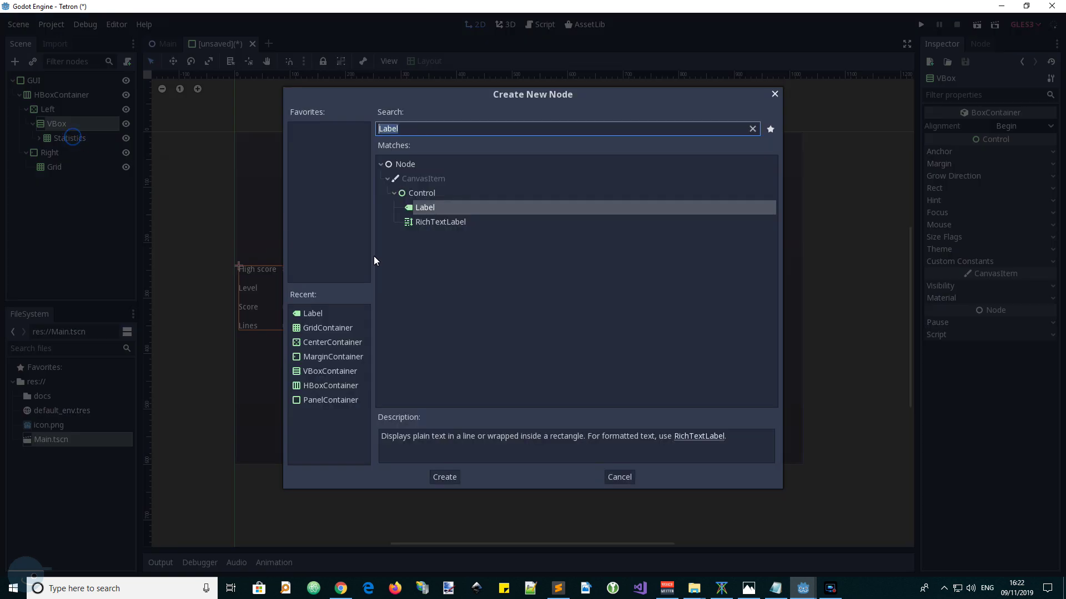
left_click(318, 327)
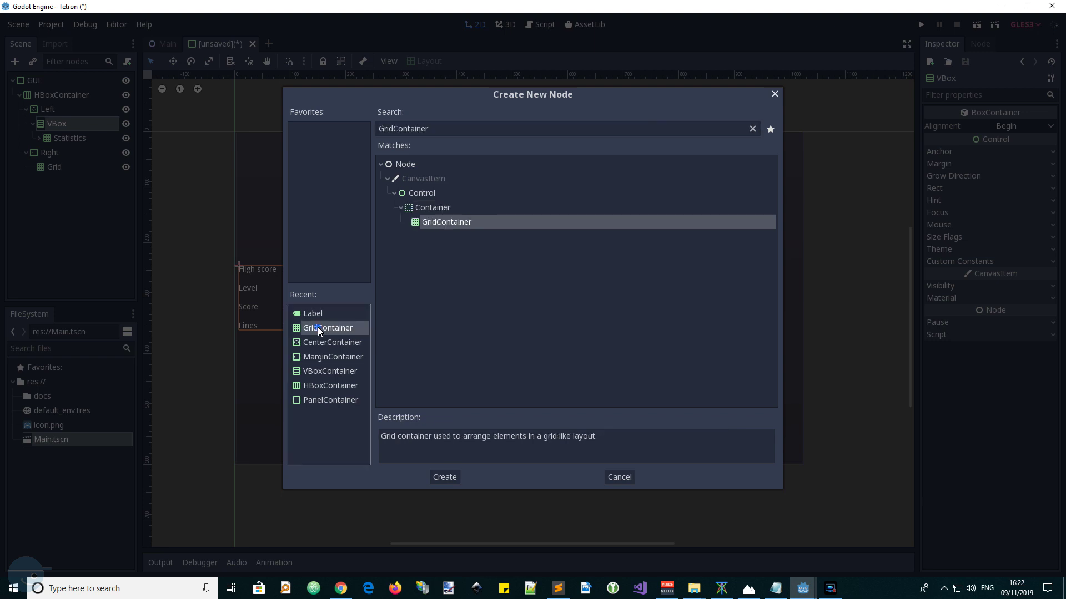
left_click(449, 478)
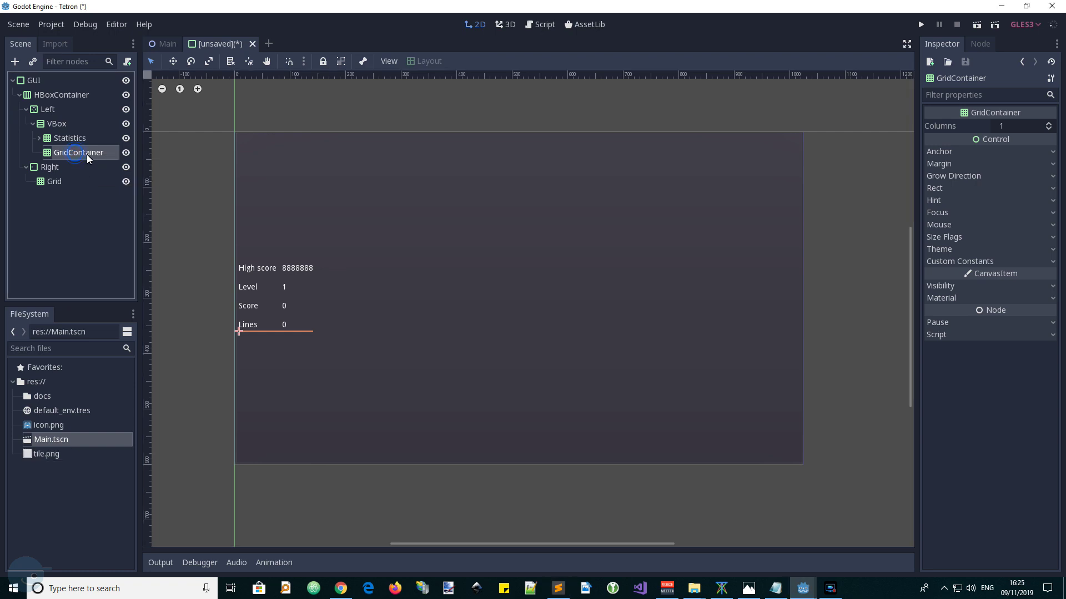
double_click(87, 155)
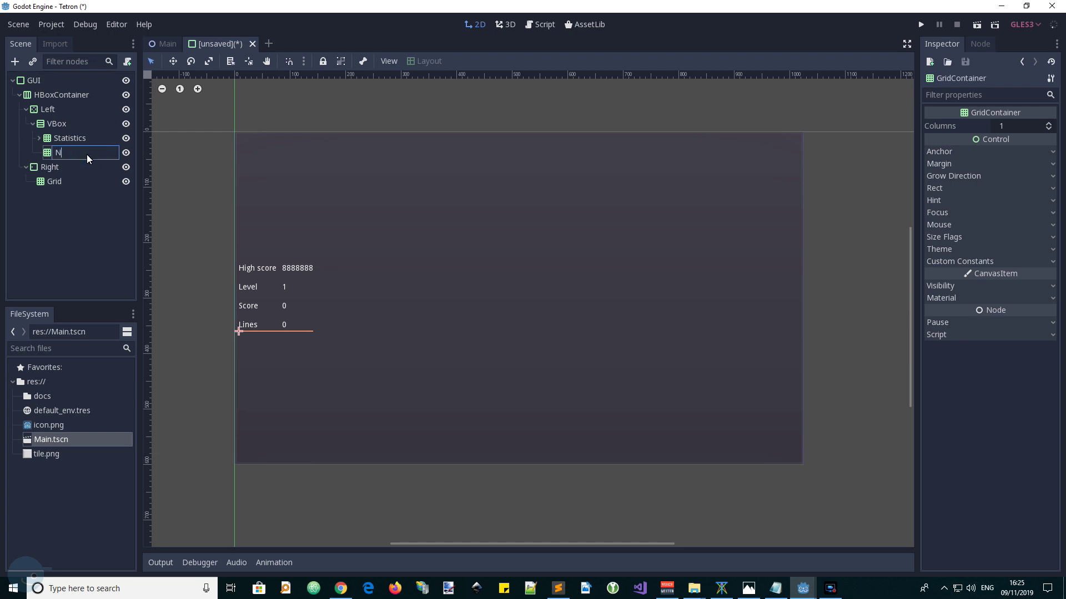
key("Return")
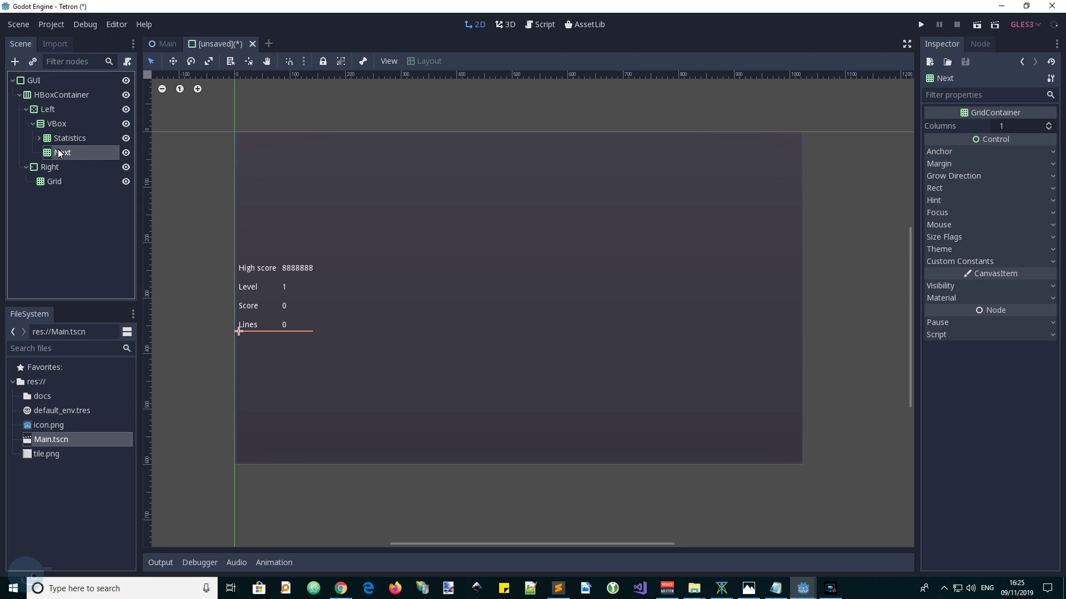
Add a TextureRect child named Cell under the Next grid
right_click(58, 149)
left_click(77, 161)
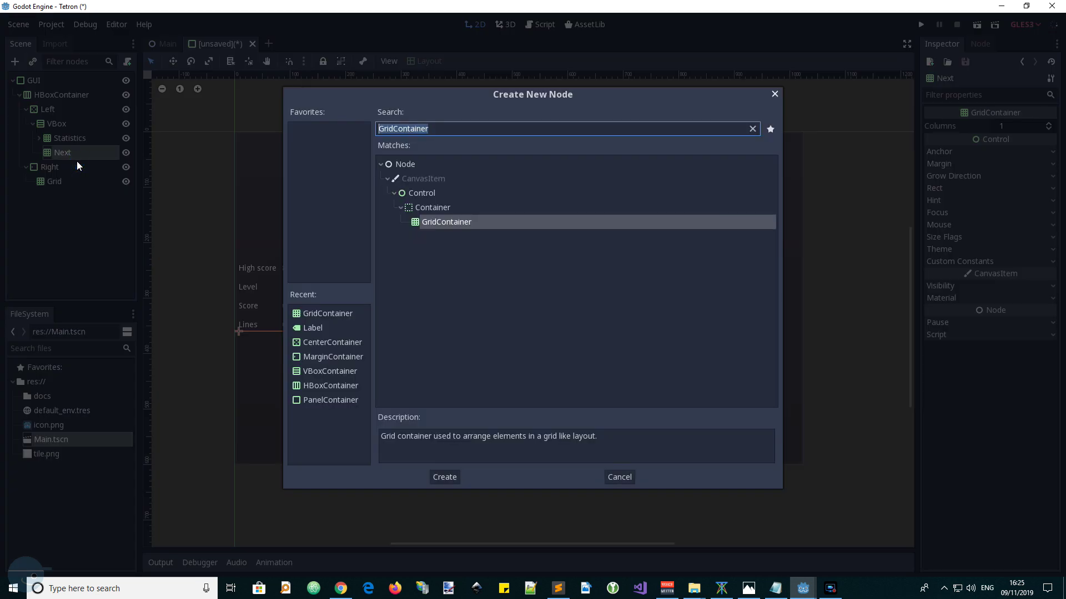
type("text")
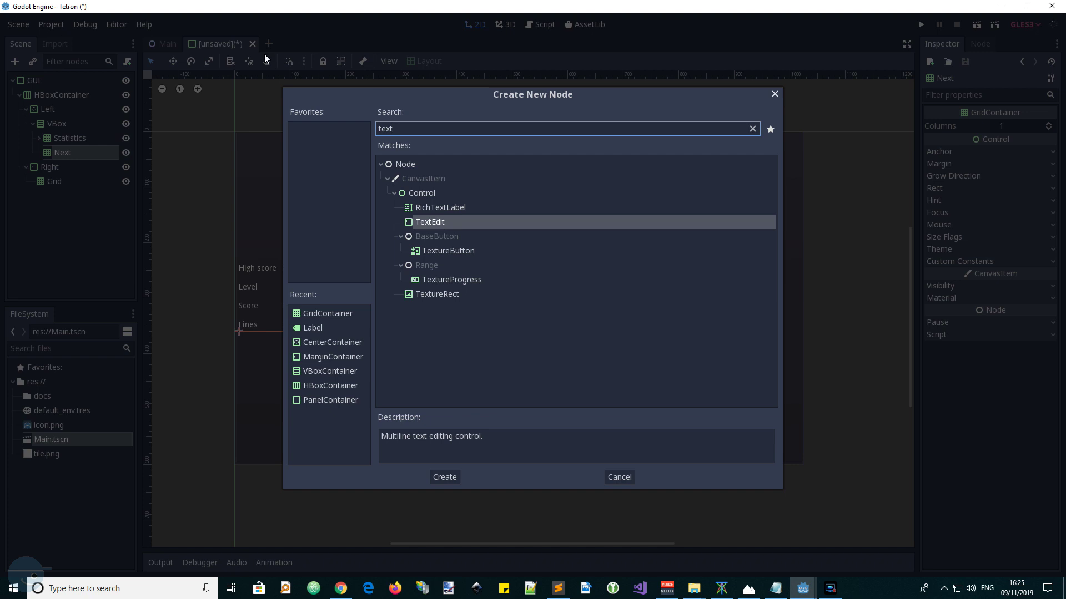
left_click(439, 294)
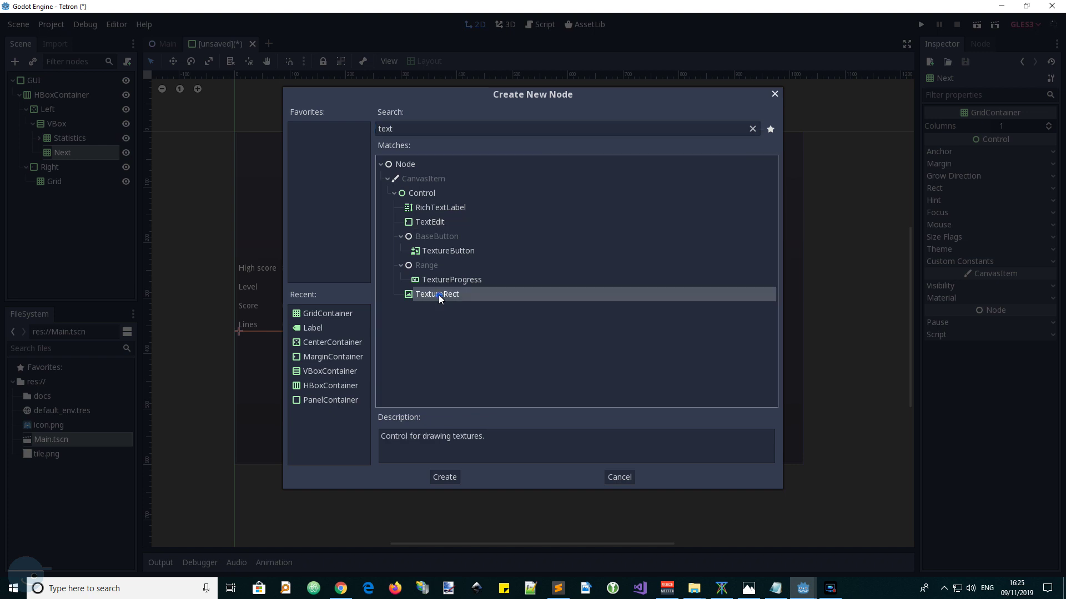
left_click(444, 478)
double_click(92, 167)
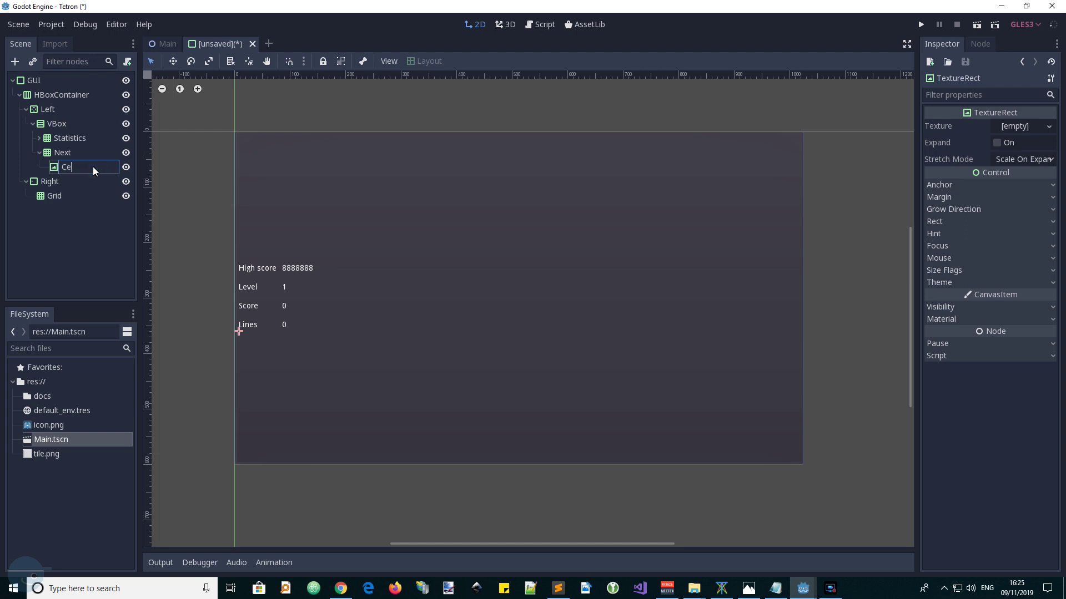
key("Return")
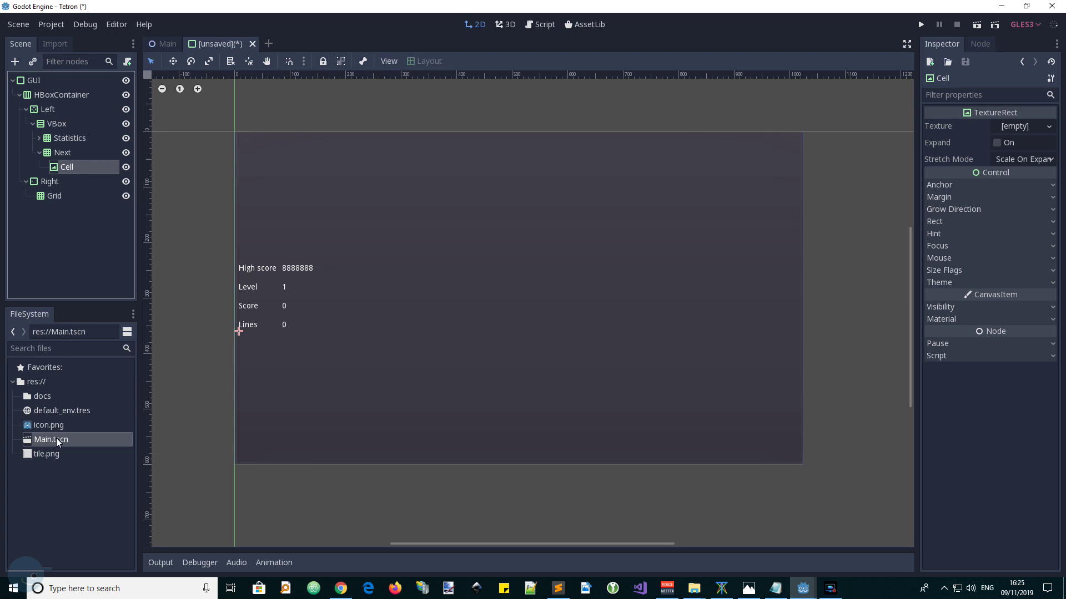
Give Cell the tile.png texture and duplicate it up to Cell8
left_click(42, 455)
left_click_drag(38, 454, 1008, 123)
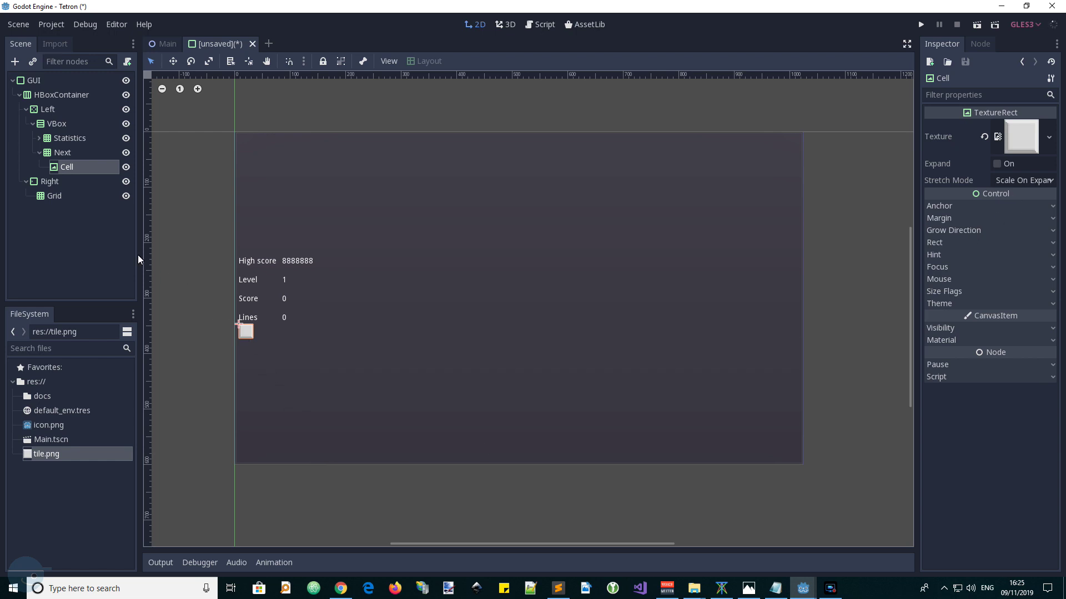
double_click(67, 168)
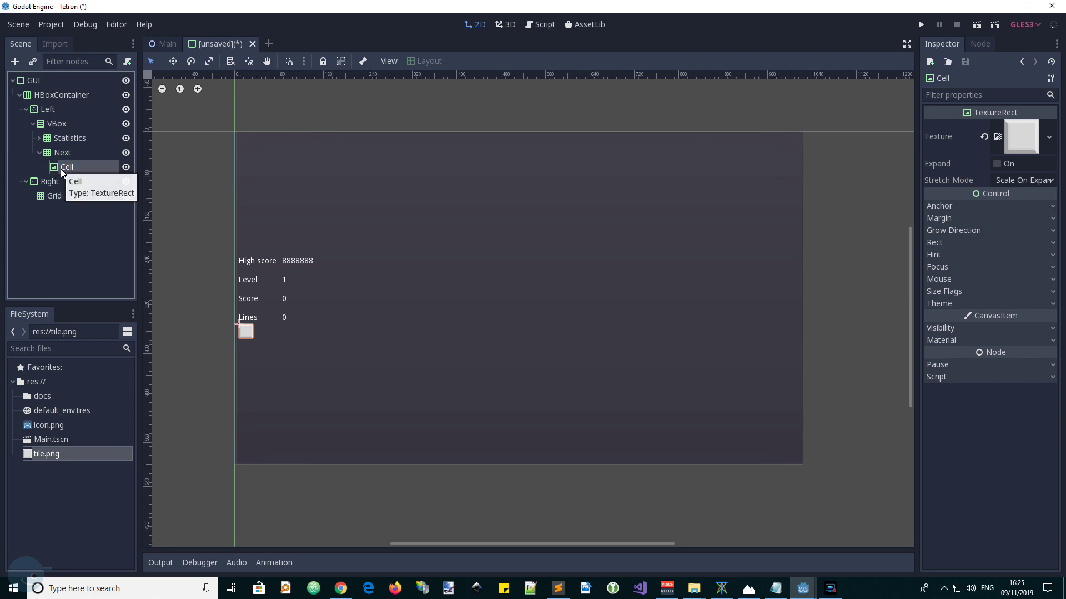
key("ctrl+d")
key("ctrl+d")
key("ctrl+d")
key("ctrl+d")
key("ctrl+d")
key("ctrl+d")
key("ctrl+d")
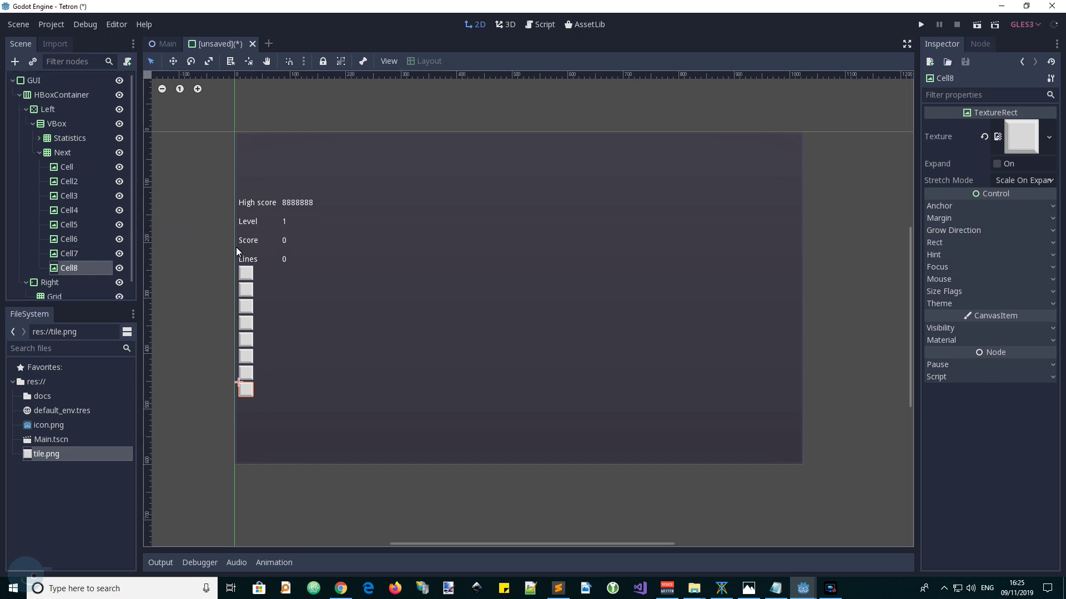
Set the Next grid to 2 columns with Vseparation and Hseparation both 1
left_click(65, 153)
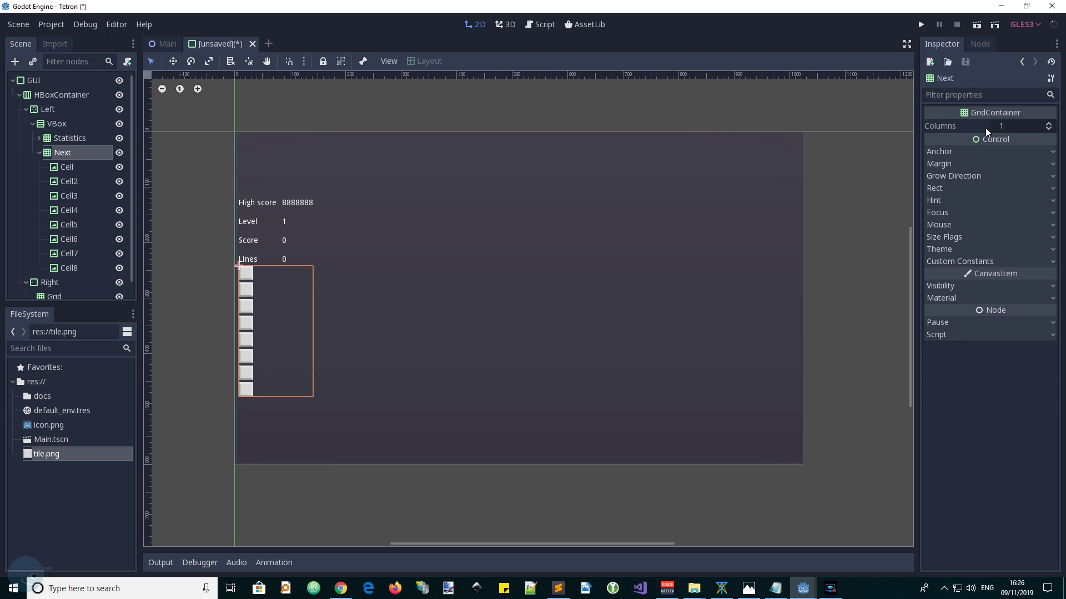
left_click(1049, 125)
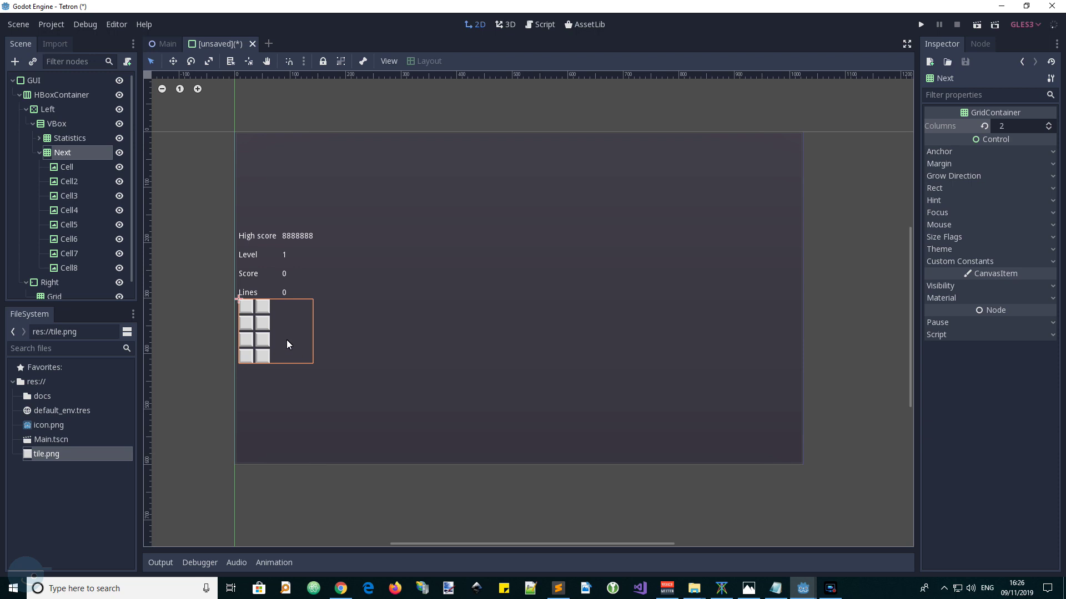
key("alt+Tab")
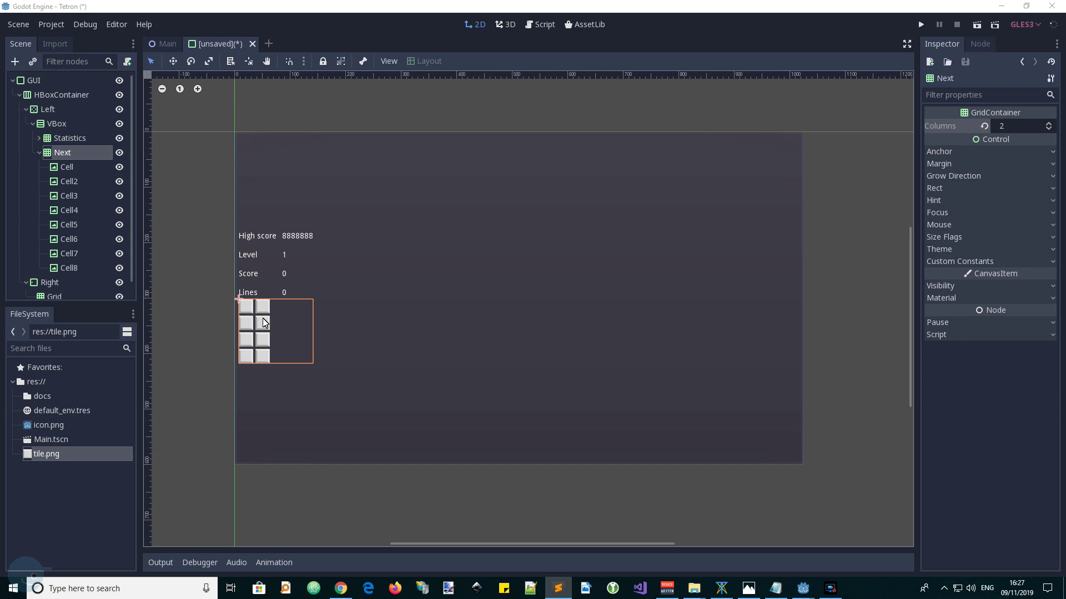
left_click(65, 152)
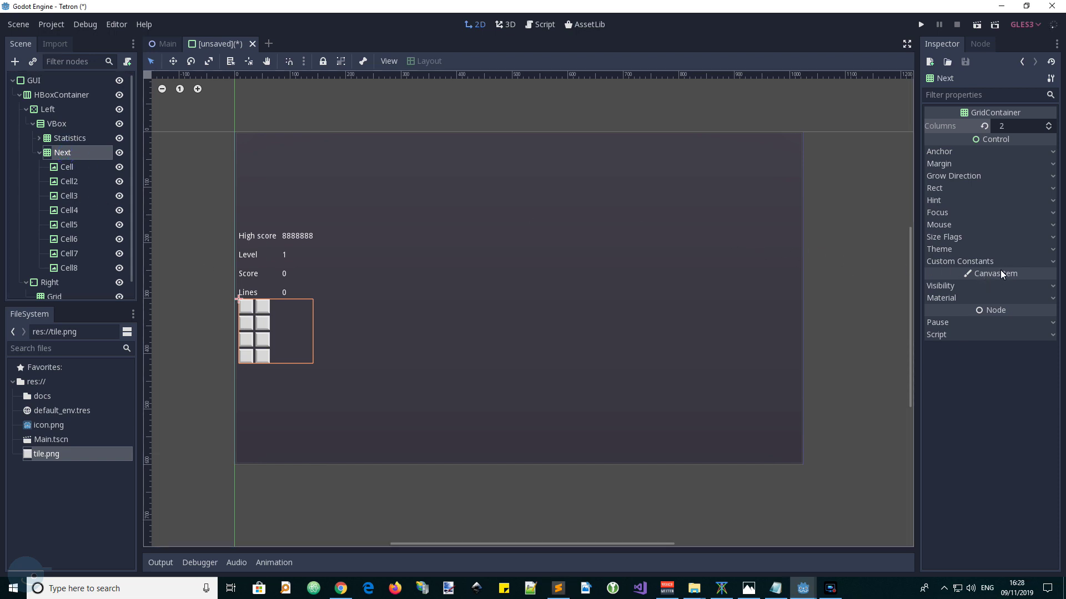
left_click(1046, 262)
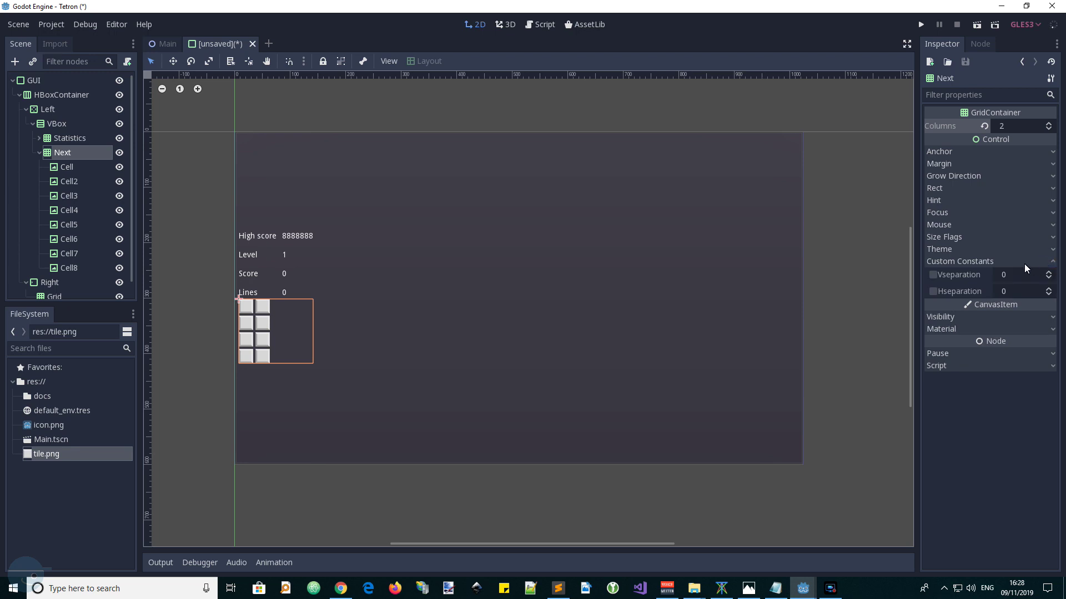
left_click(935, 275)
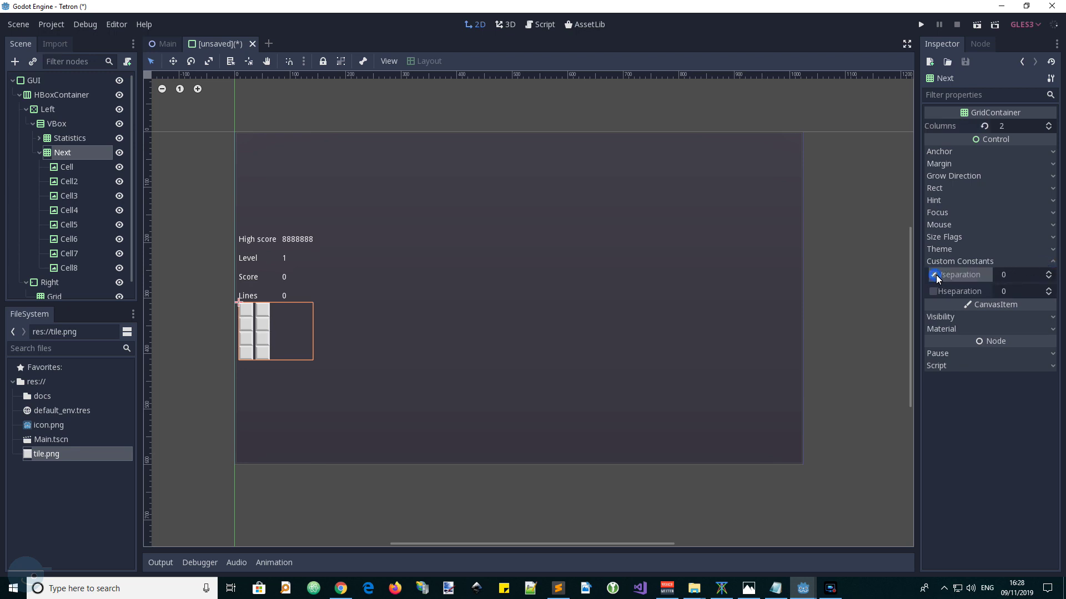
left_click(933, 292)
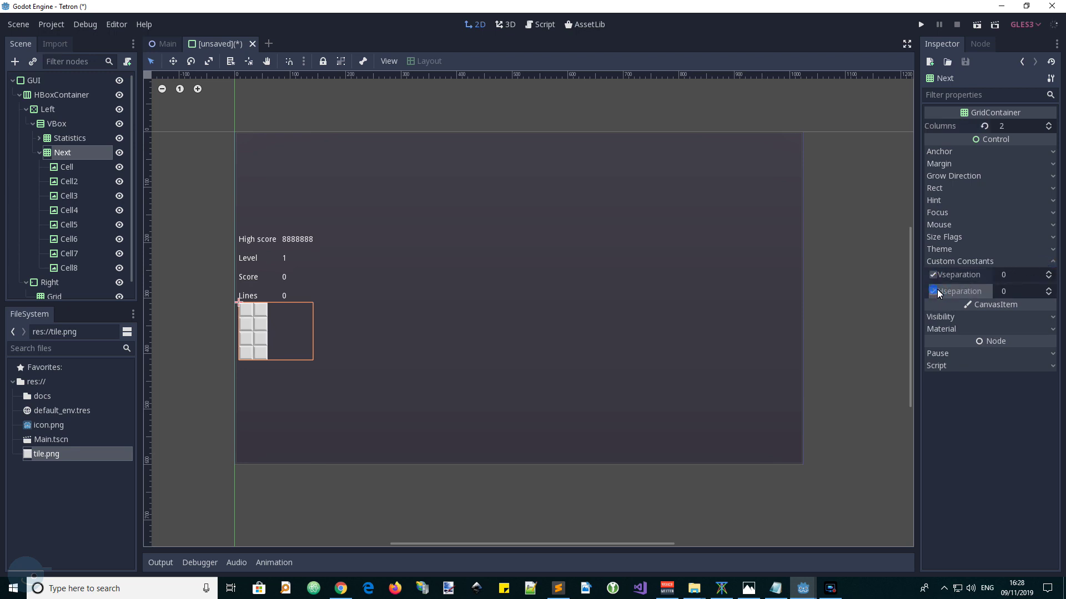
left_click(1048, 272)
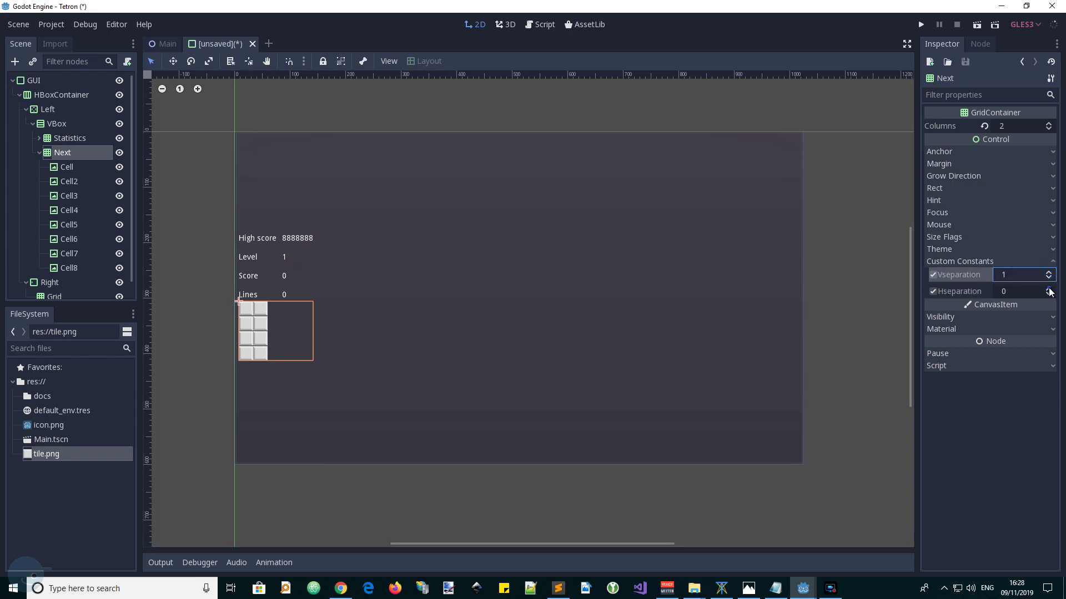
left_click(1048, 288)
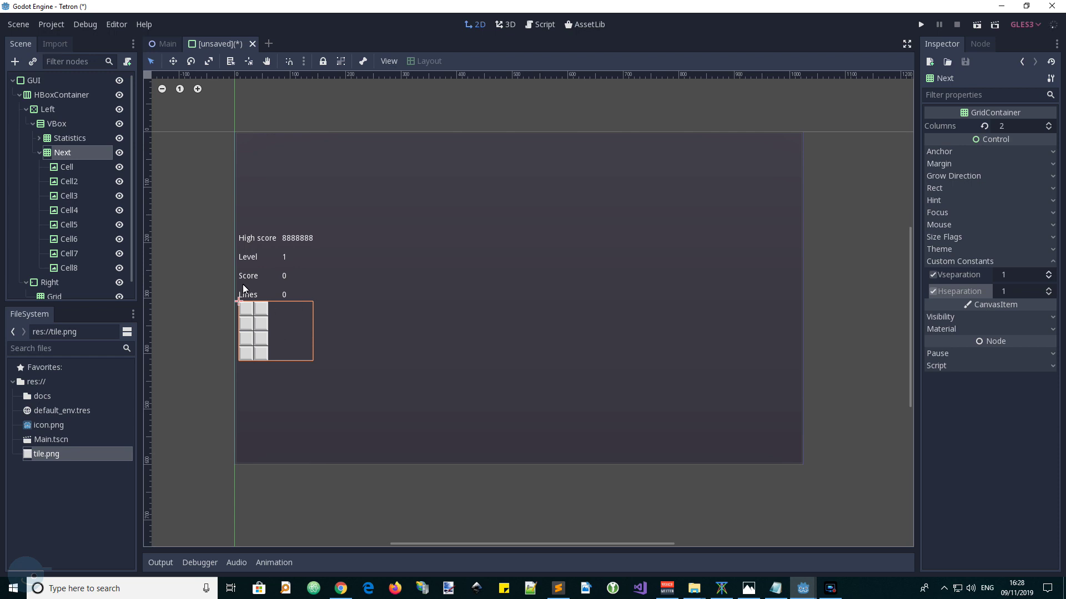
left_click(56, 124)
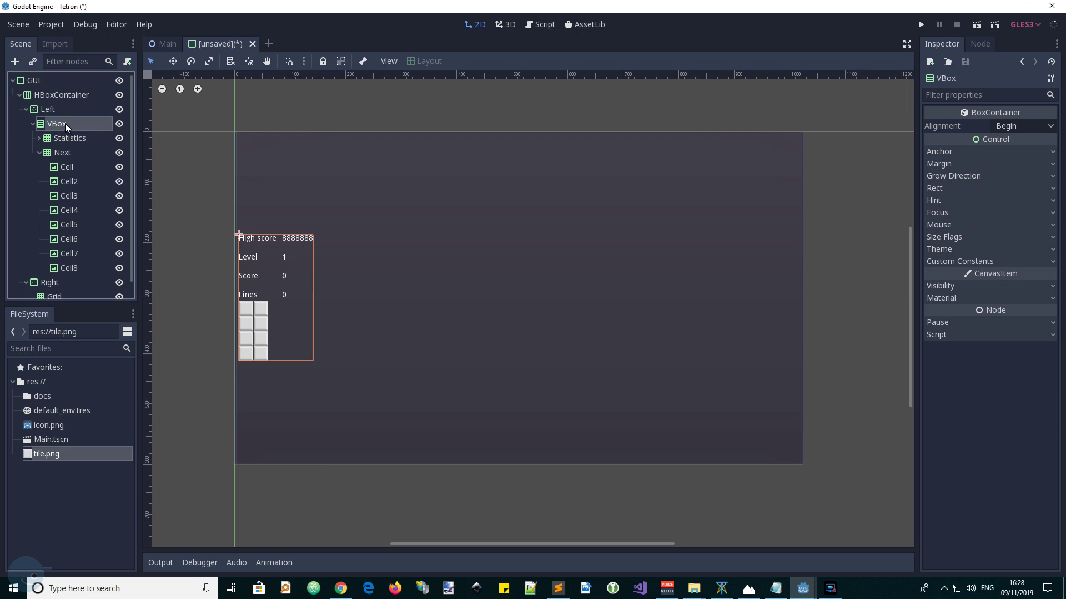
Add a CenterContainer under VBox and move the Next grid inside it
left_click(15, 61)
left_click(333, 357)
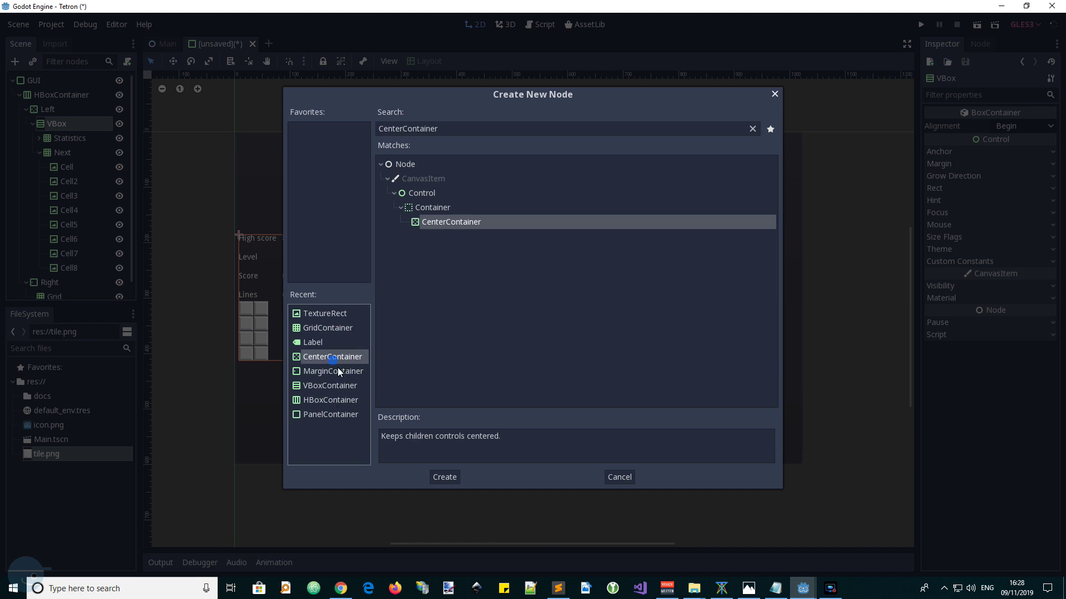
left_click(446, 477)
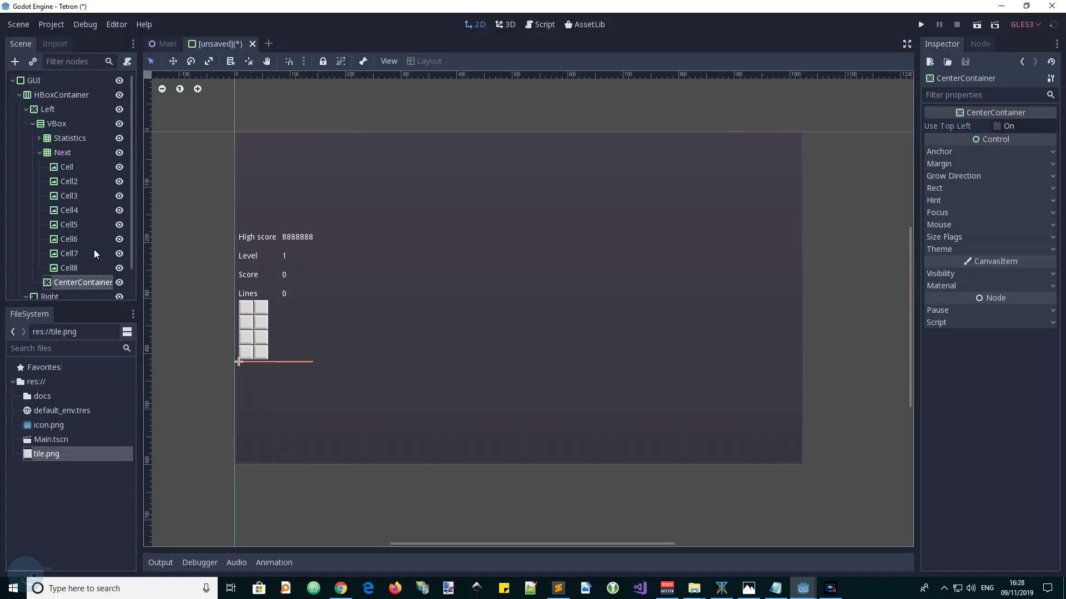
left_click(49, 155)
left_click_drag(49, 155, 64, 276)
left_click_drag(58, 146, 79, 278)
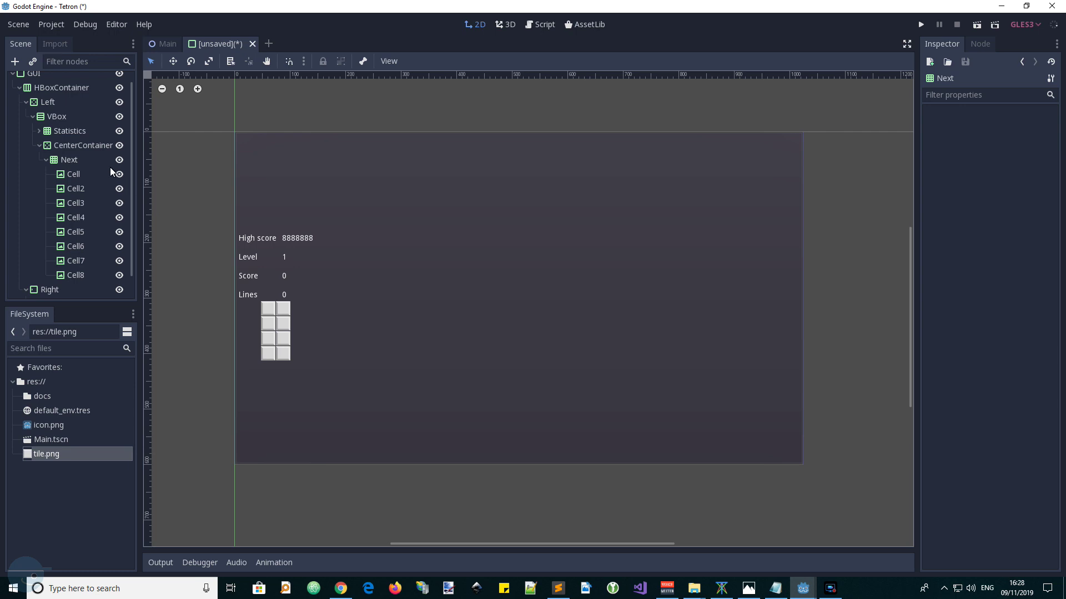
Set the Statistics Vseparation to 6 and the VBox custom Separation to 20
left_click(50, 132)
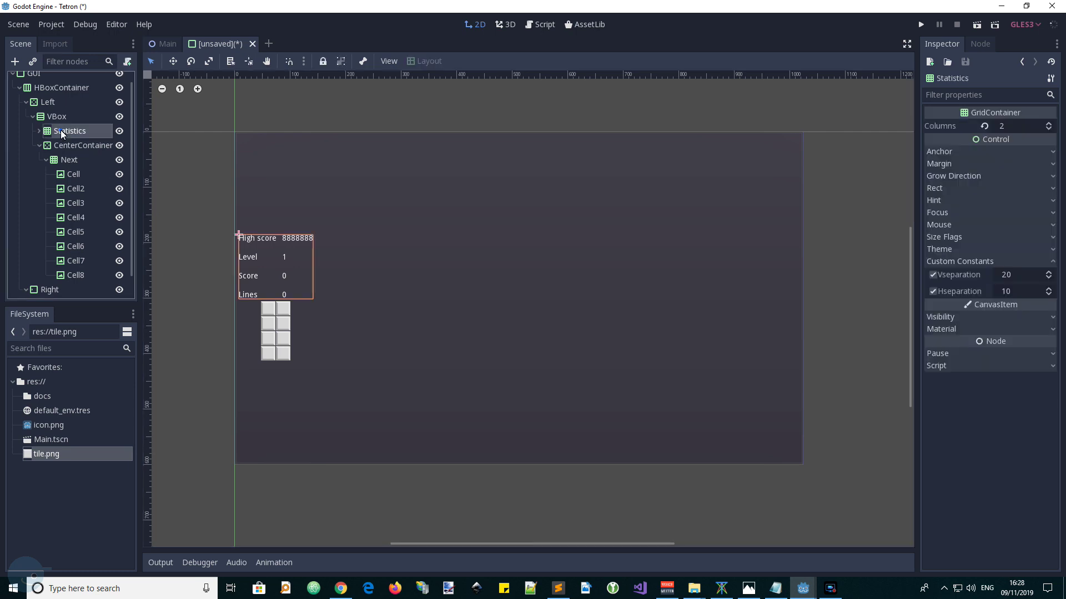
left_click(1011, 274)
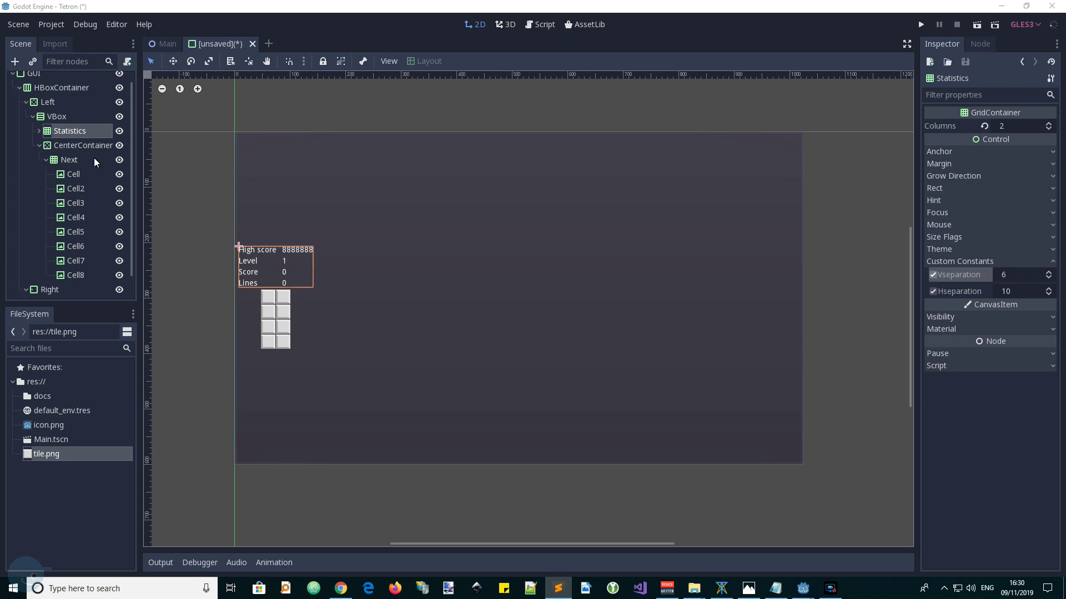
left_click(65, 118)
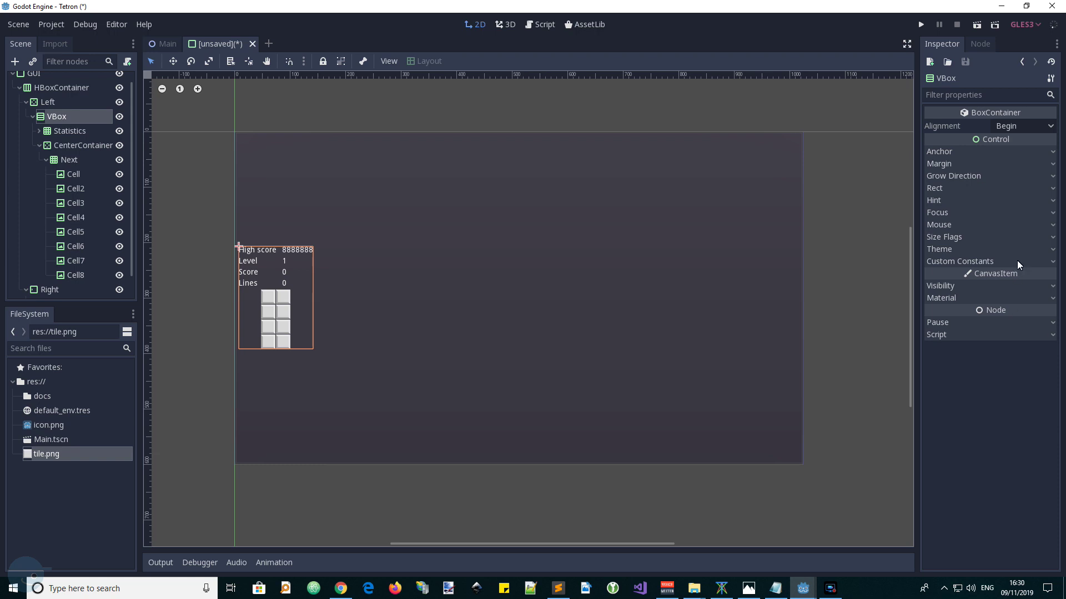
left_click(1053, 263)
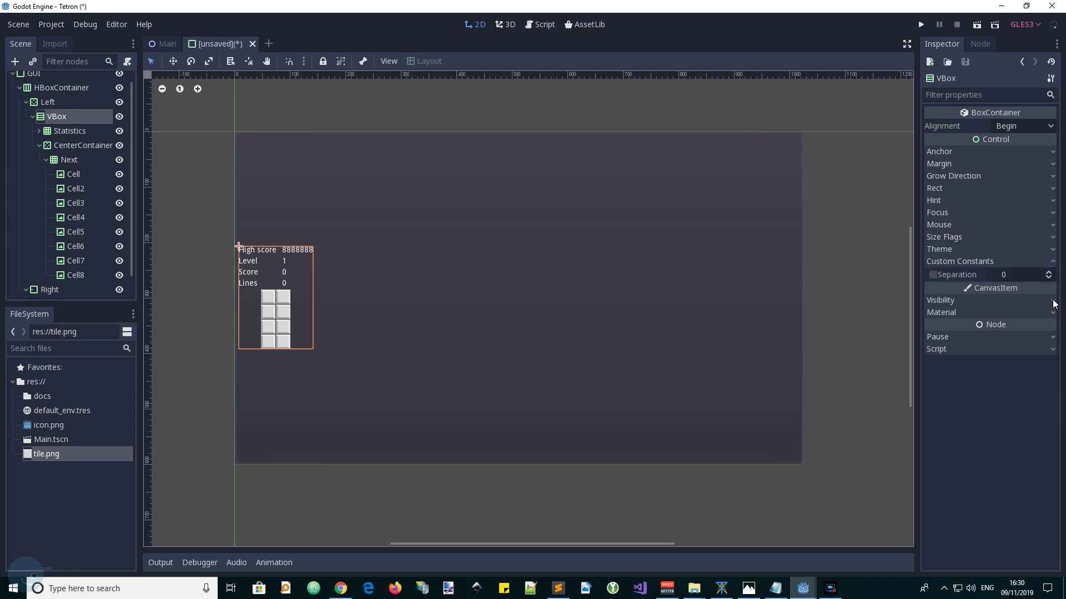
left_click(933, 275)
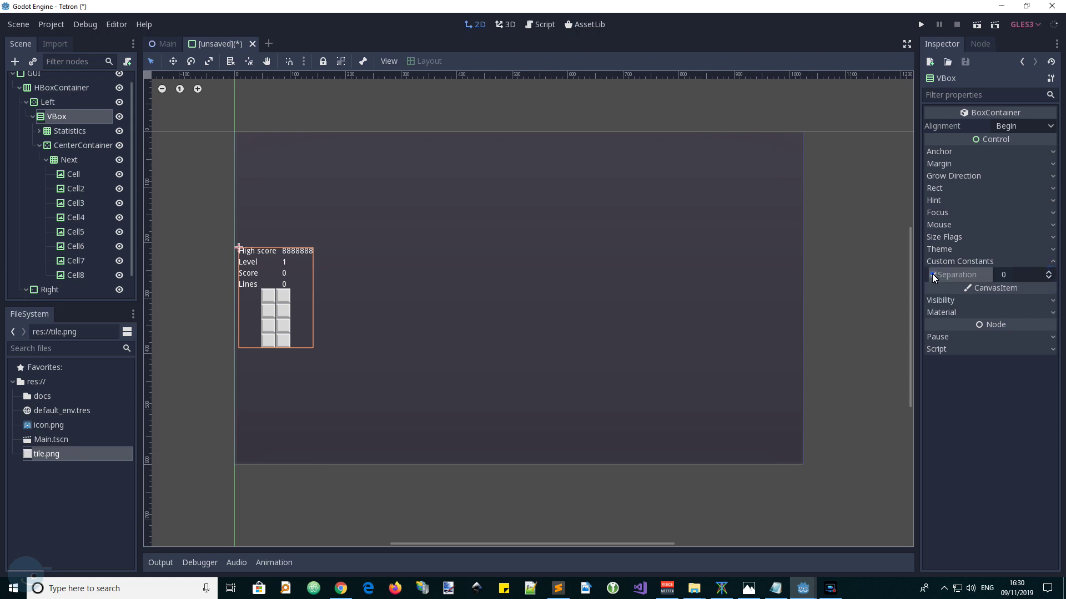
left_click(1049, 272)
left_click(1049, 272)
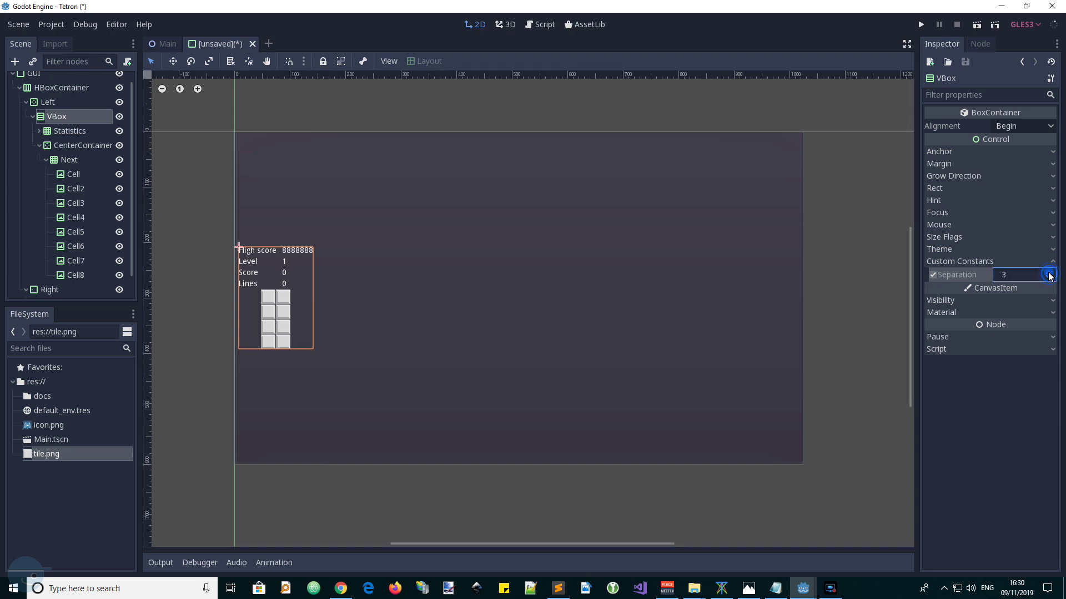
left_click(1049, 272)
left_click(1049, 272)
left_click(1014, 272)
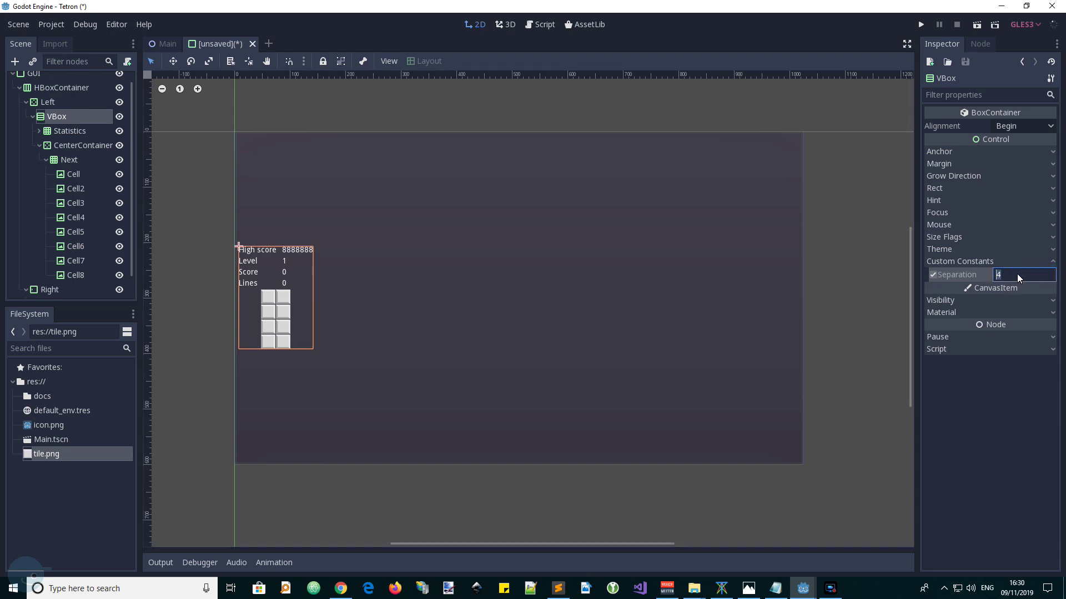
key("Return")
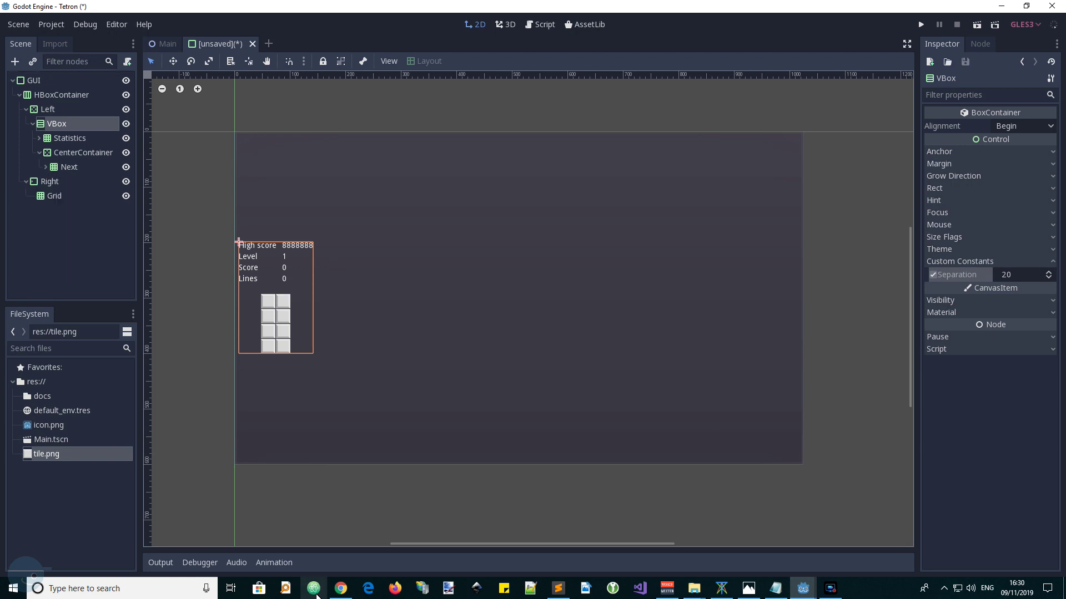
Duplicate the button three times and name the first NewGame, labelled 'New Game'
mouse_move(340, 590)
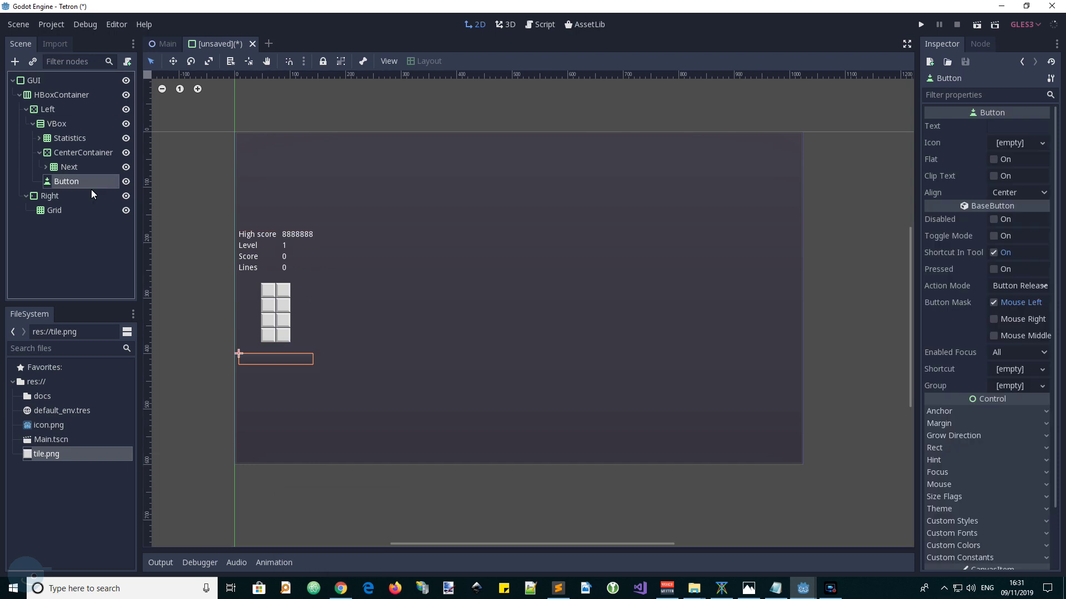
key("ctrl+d")
key("ctrl+d")
key("ctrl+d")
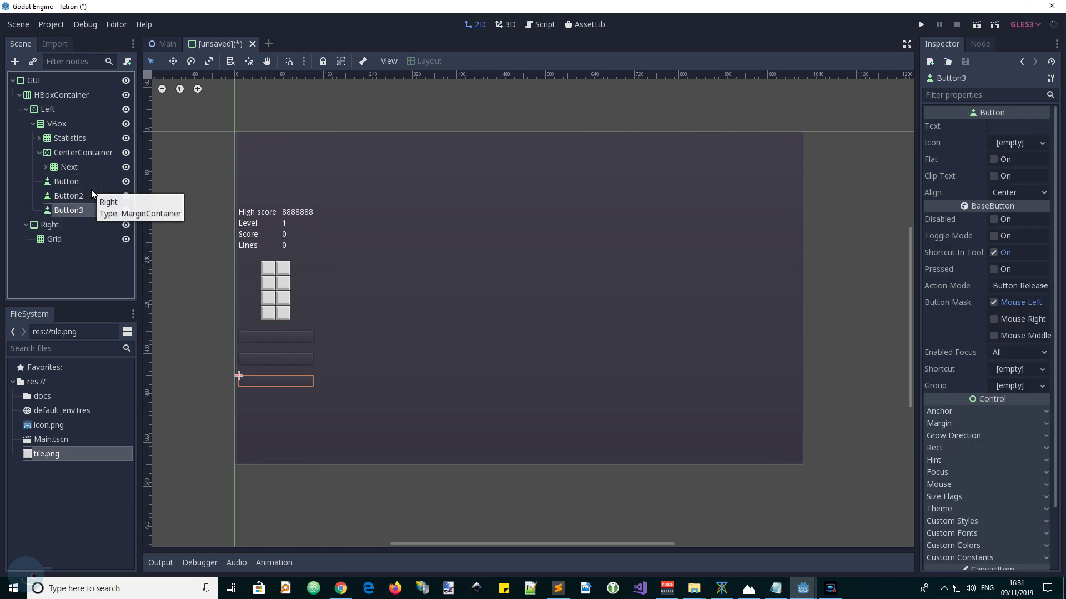
left_click(70, 183)
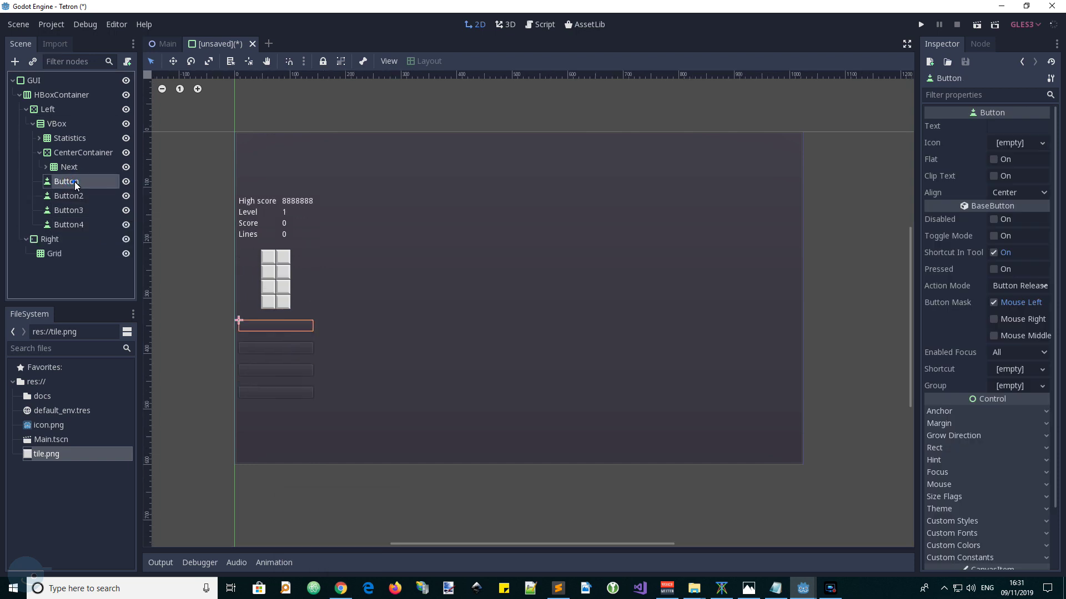
left_click(94, 182)
type("New Game")
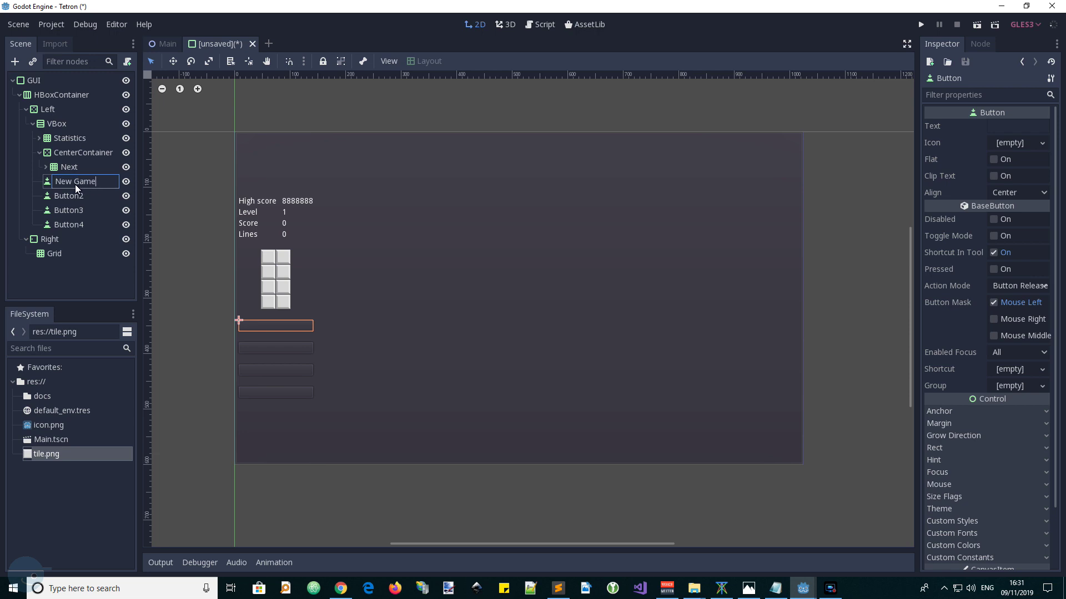
left_click(74, 182)
key("BackSpace")
left_click(999, 126)
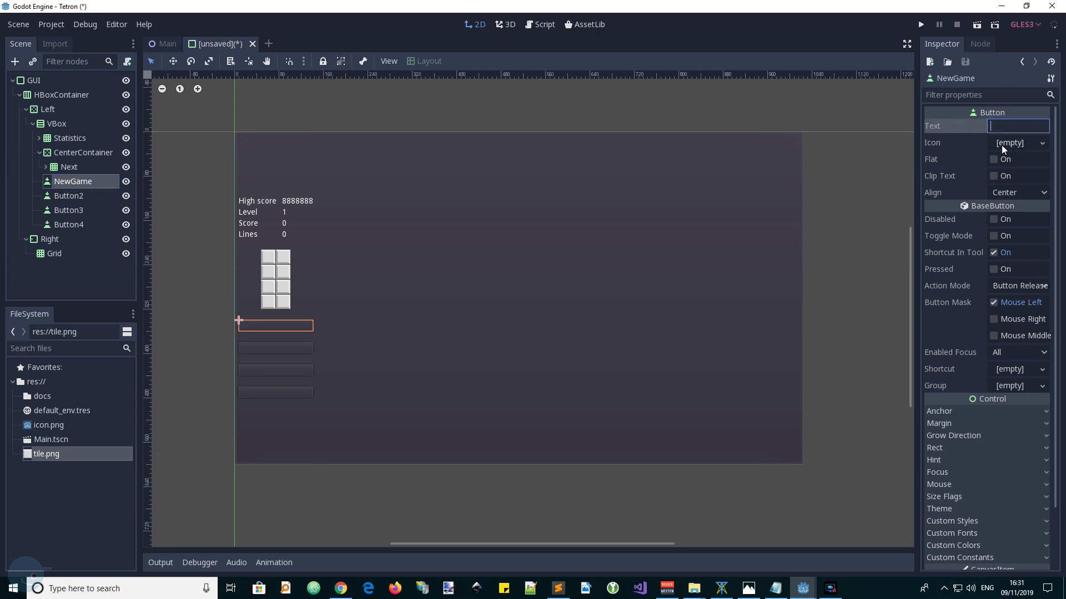
type("New Game")
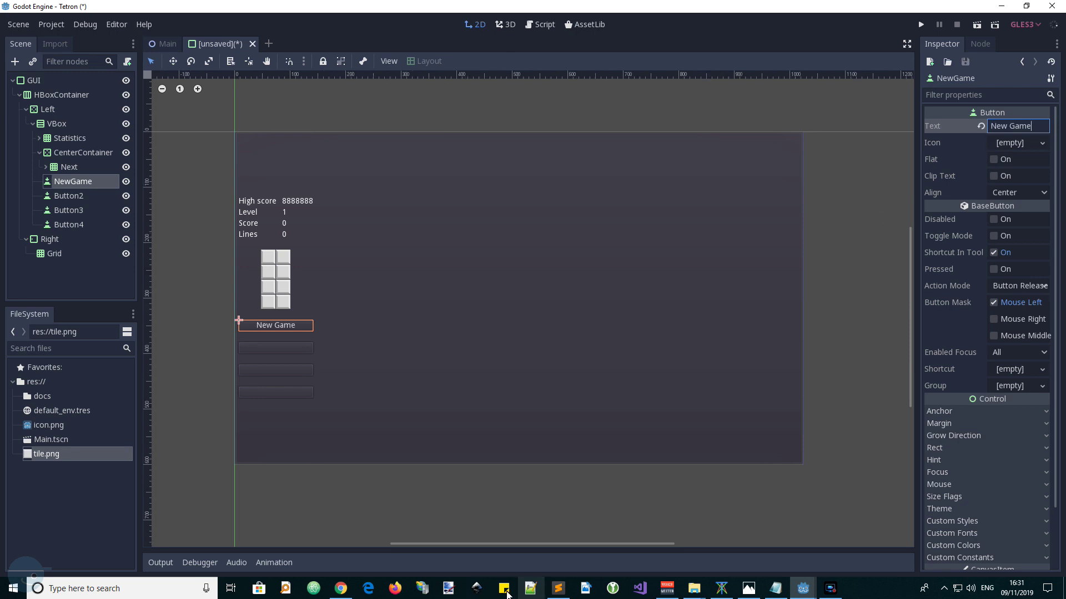
Name the second button Pause and label it 'Pause', copied from the design document
left_click(341, 589)
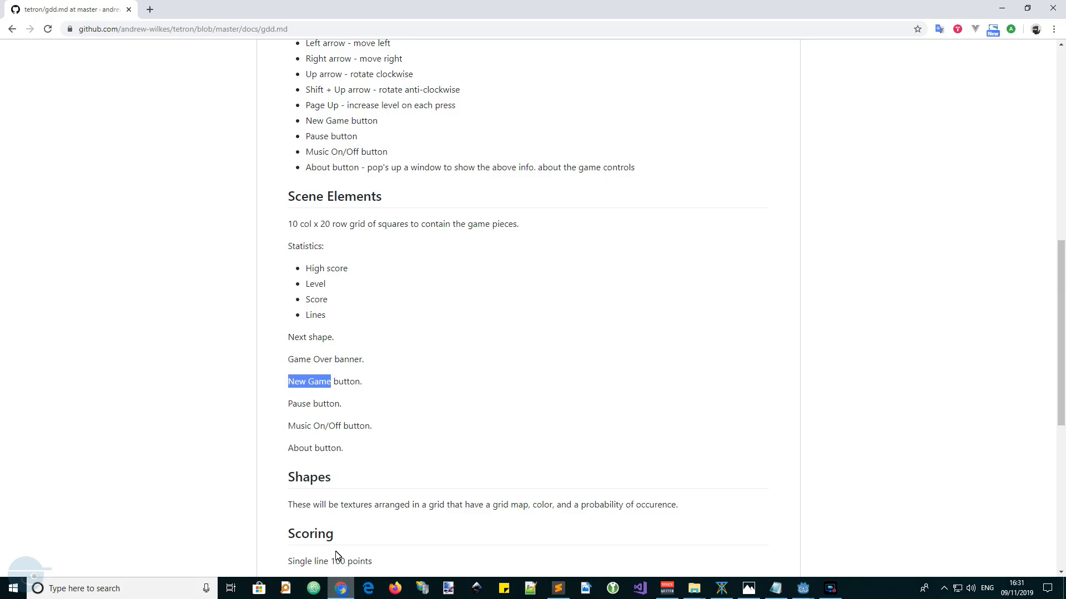
double_click(297, 404)
key("ctrl+c")
key("alt+Tab")
double_click(104, 196)
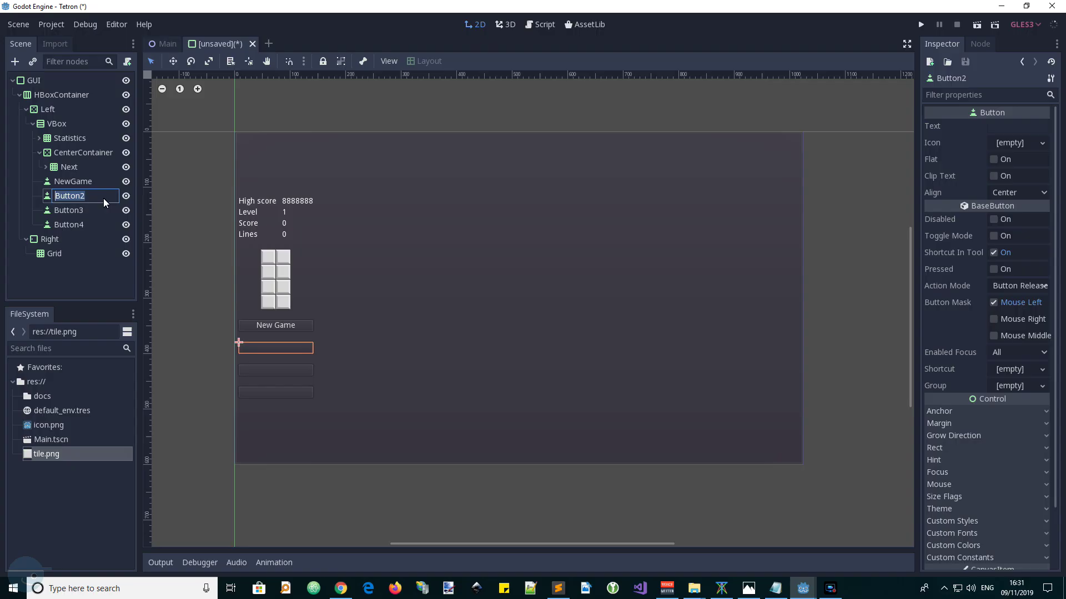
key("ctrl+v")
left_click(994, 126)
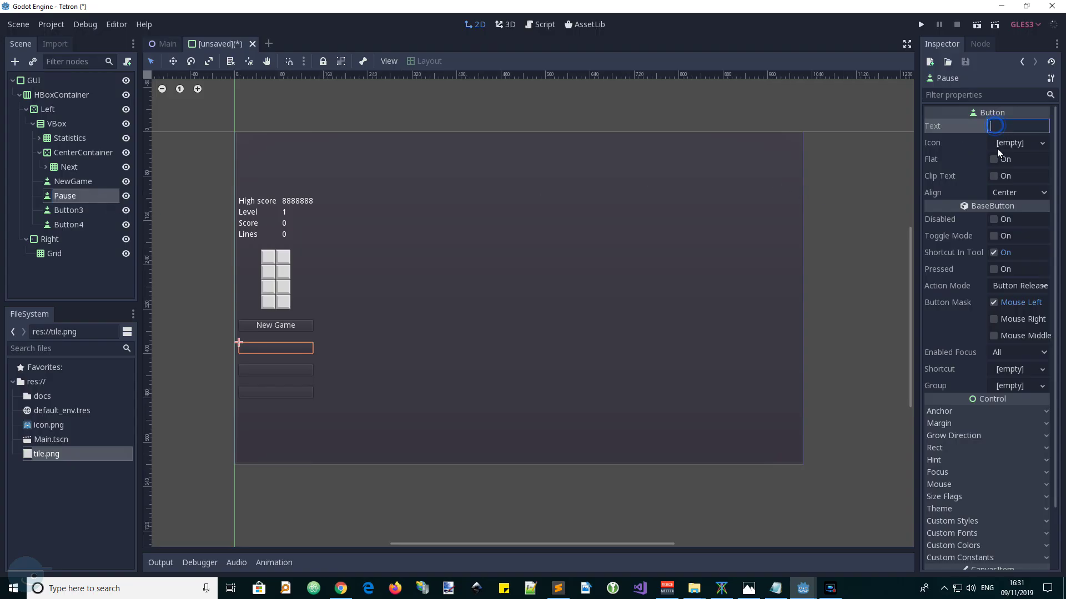
key("ctrl+v")
Name the third button Music and label it 'Music On/Off', copied from the design document
key("alt+Tab")
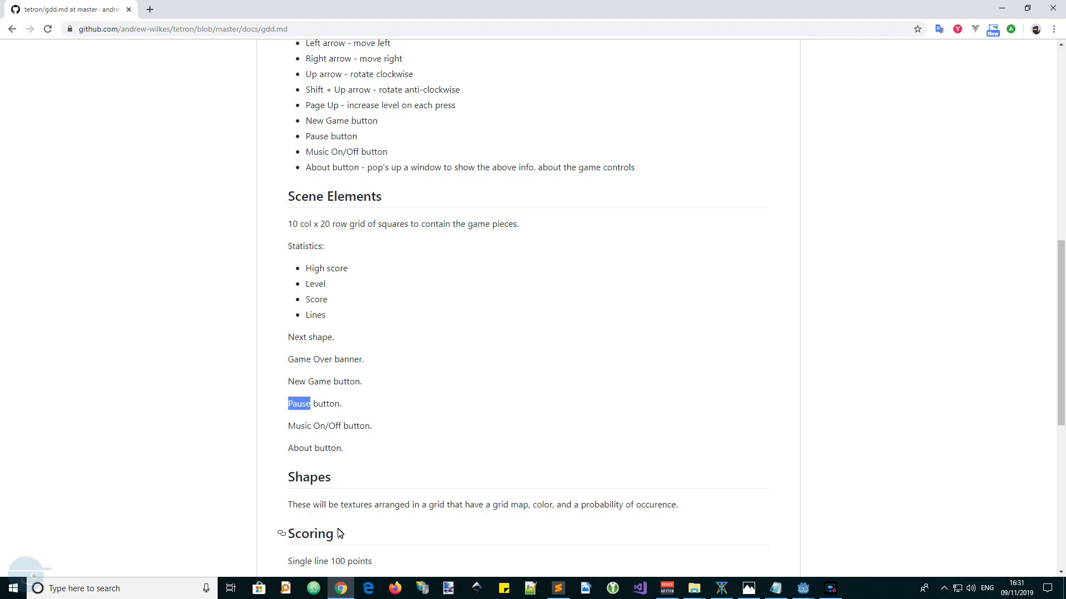
left_click_drag(288, 427, 344, 431)
key("ctrl+c")
key("alt+Tab")
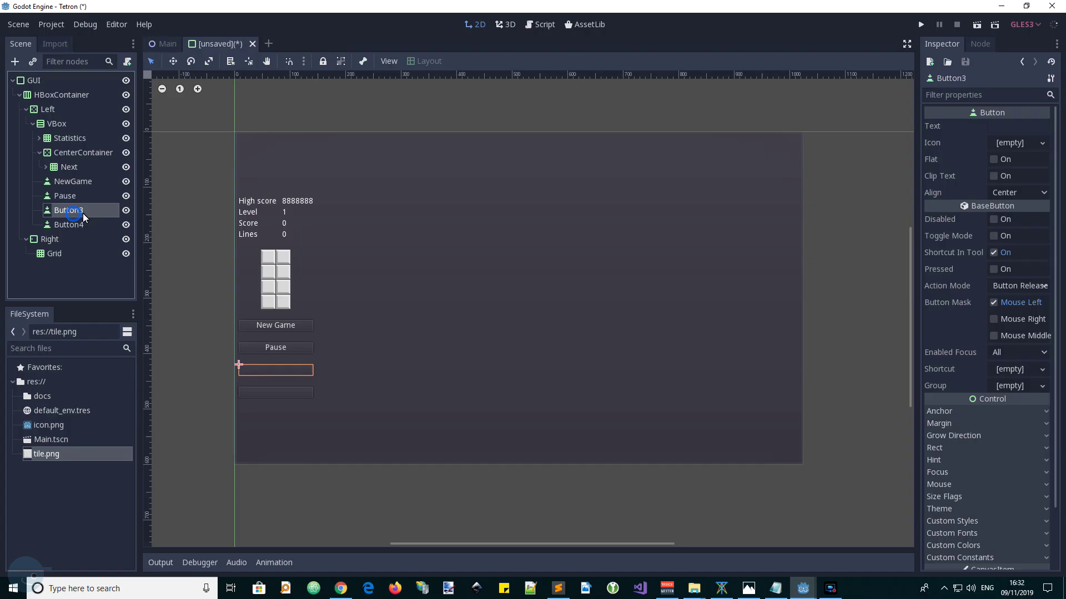
double_click(72, 210)
type("Mu")
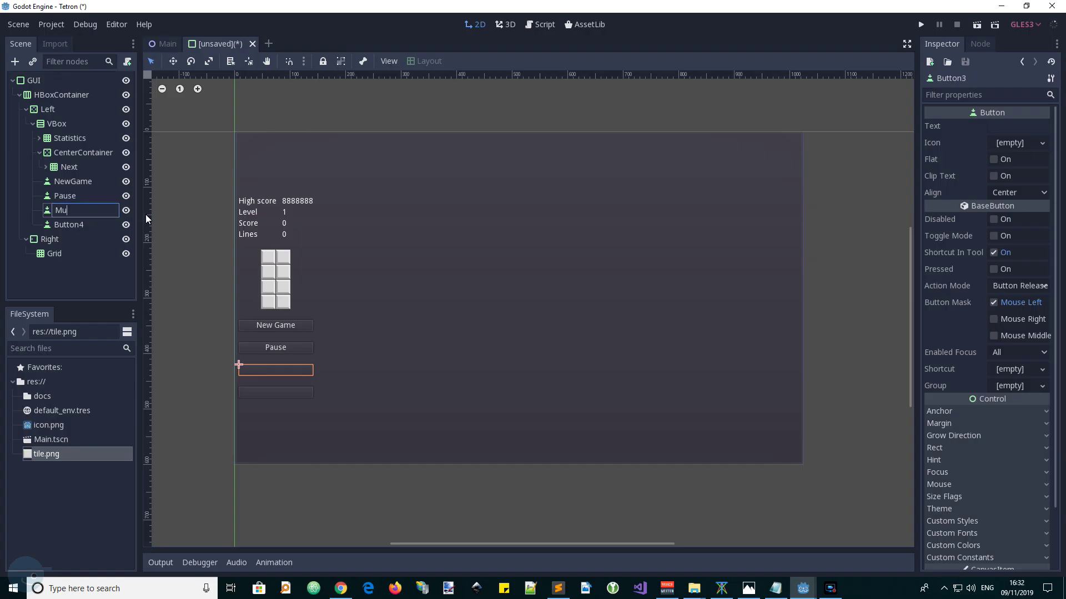
type("sic")
left_click(1012, 126)
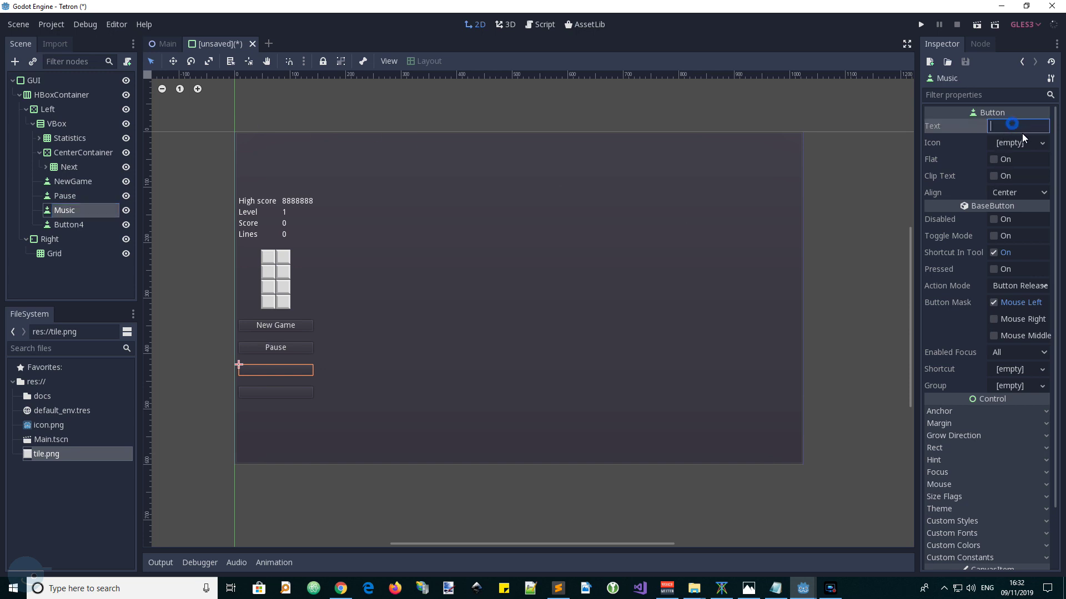
key("ctrl+v")
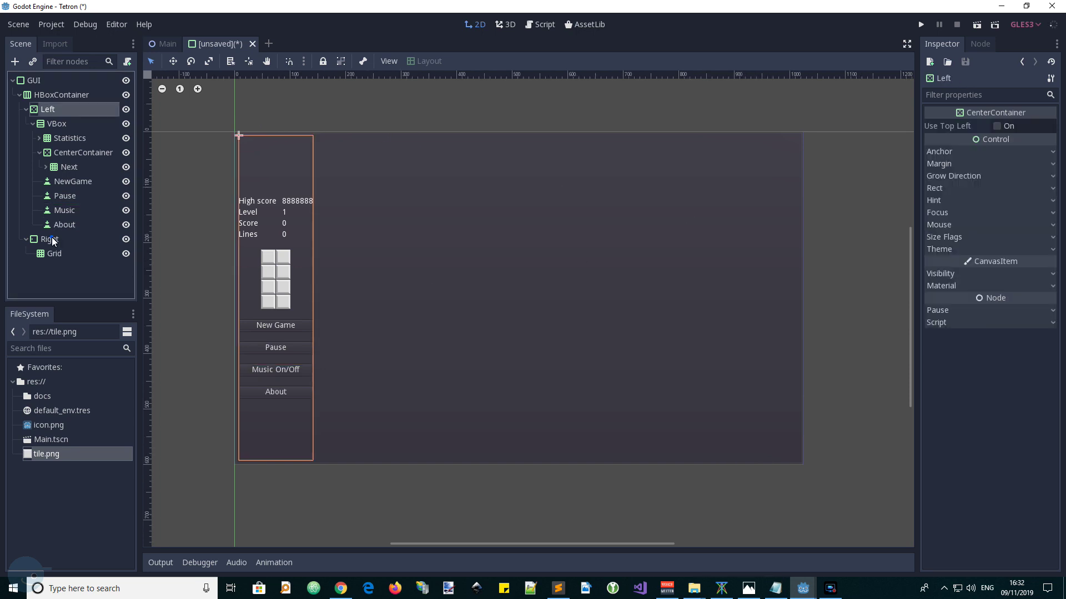
left_click(50, 239)
left_click(56, 255)
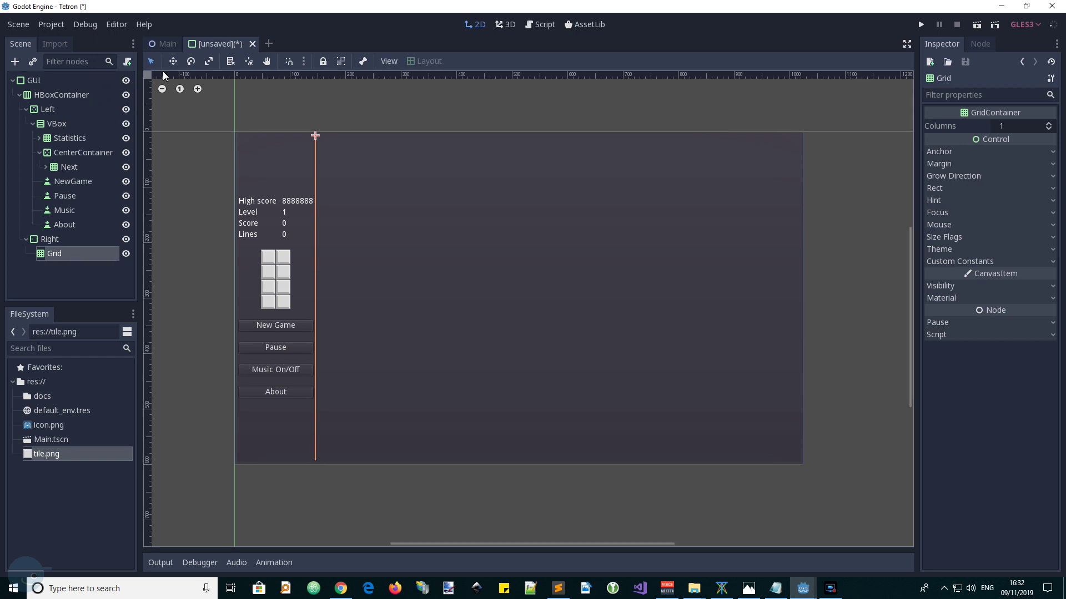
Add a TextureRect named Cell under Grid and assign it the tile.png texture
left_click(15, 62)
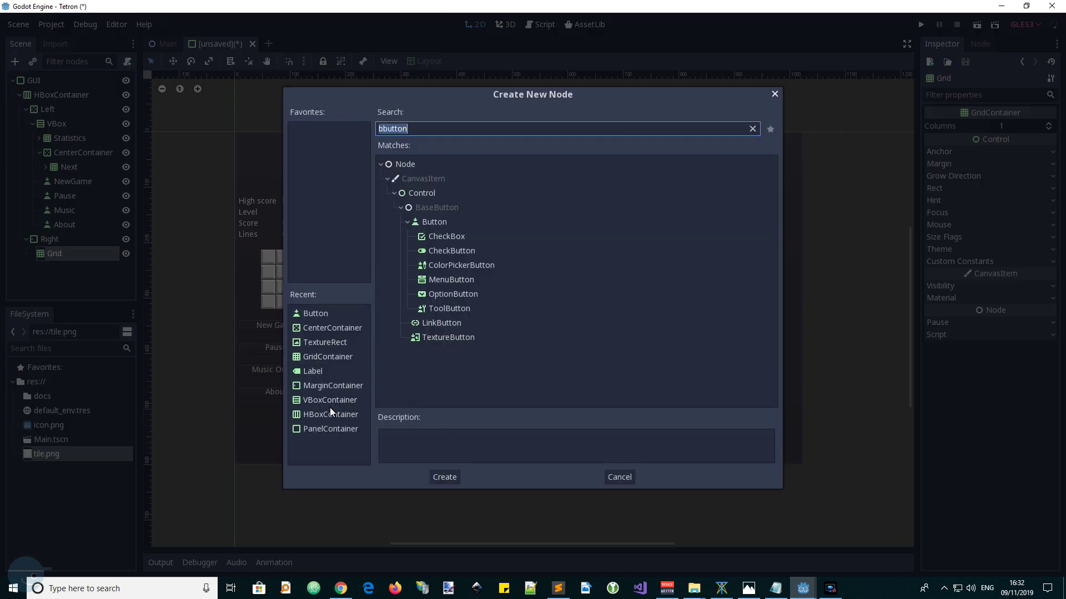
left_click(340, 344)
left_click(444, 477)
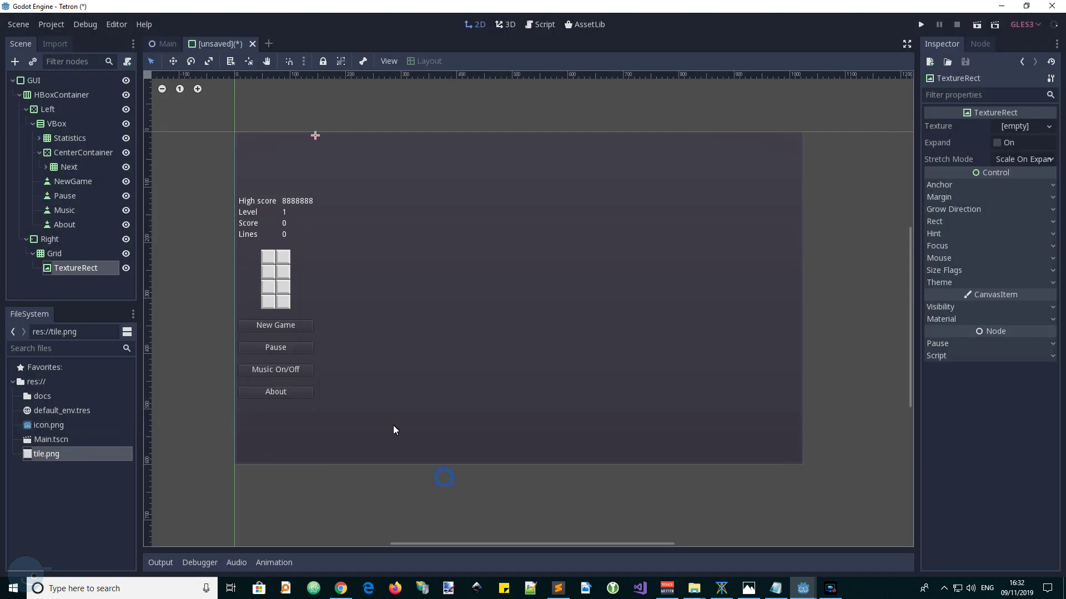
left_click(80, 265)
left_click(95, 271)
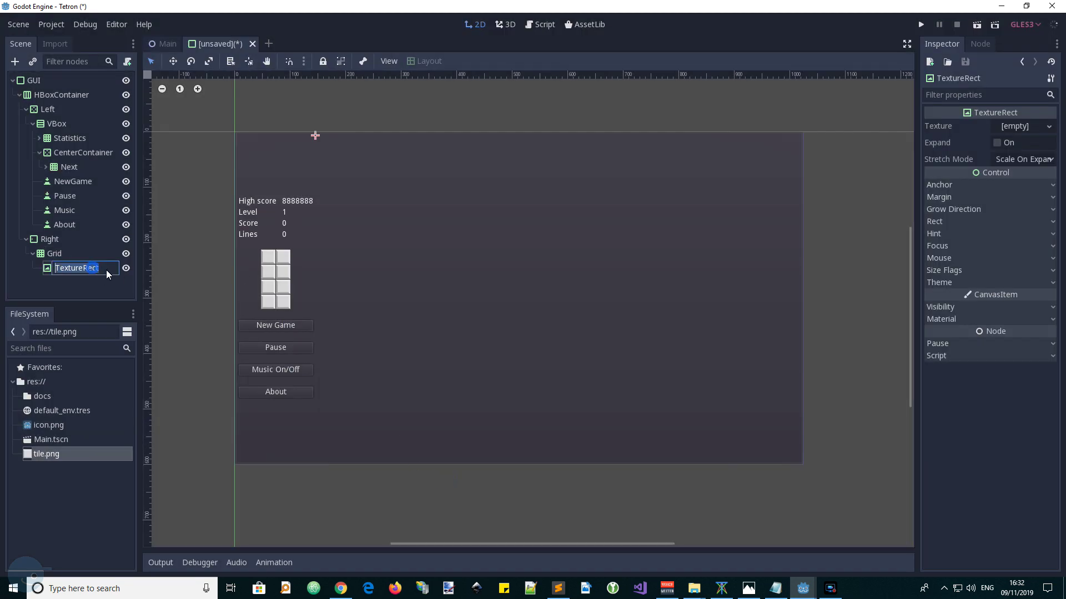
type("Cell")
key("Return")
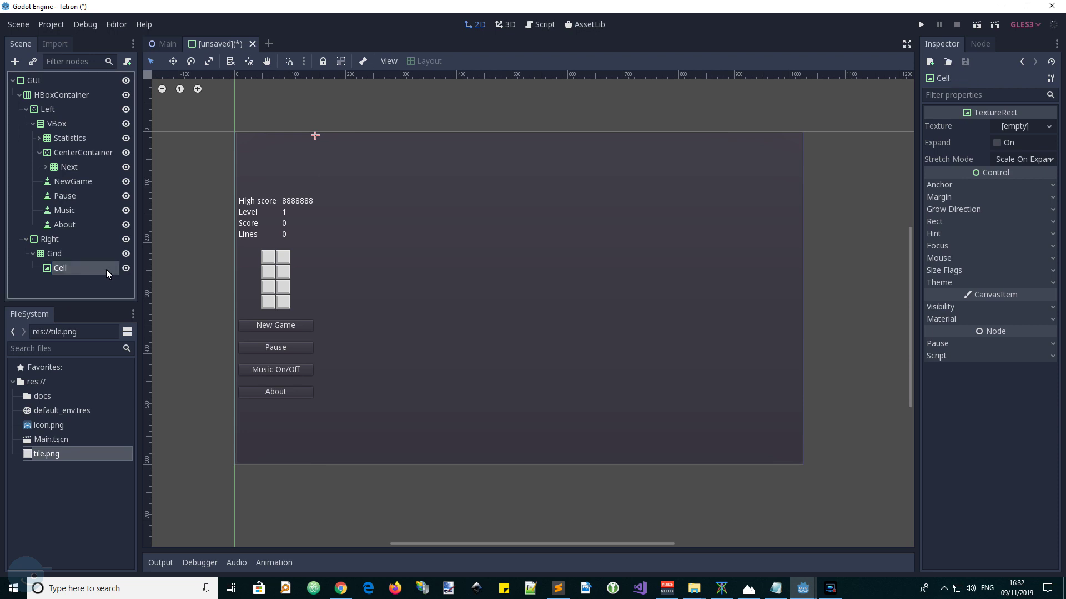
left_click_drag(56, 456, 1010, 128)
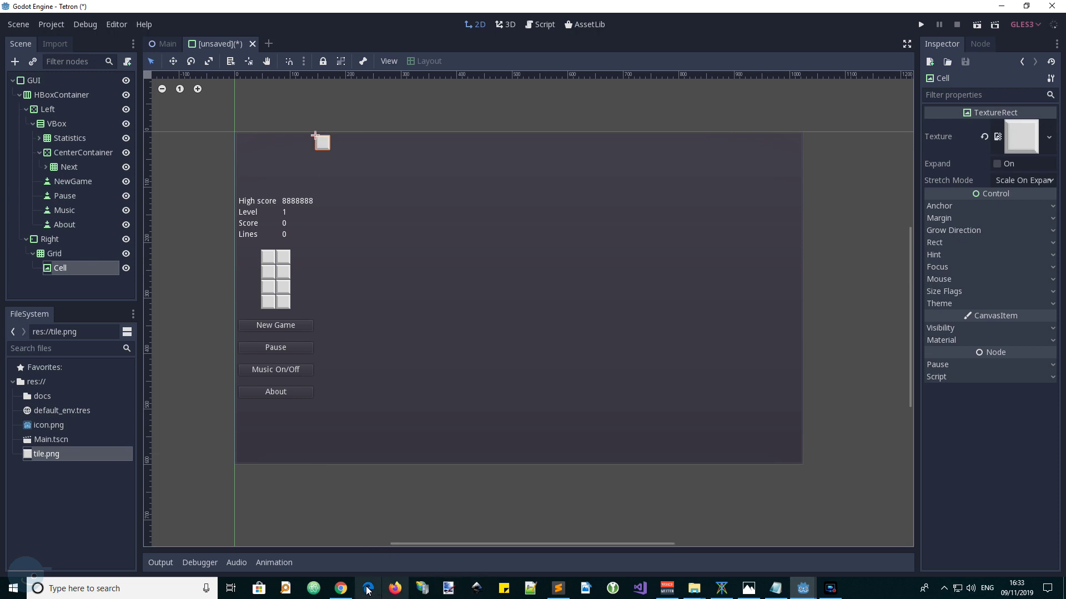
Glance at the design document in the browser and return to the Godot editor
left_click(341, 588)
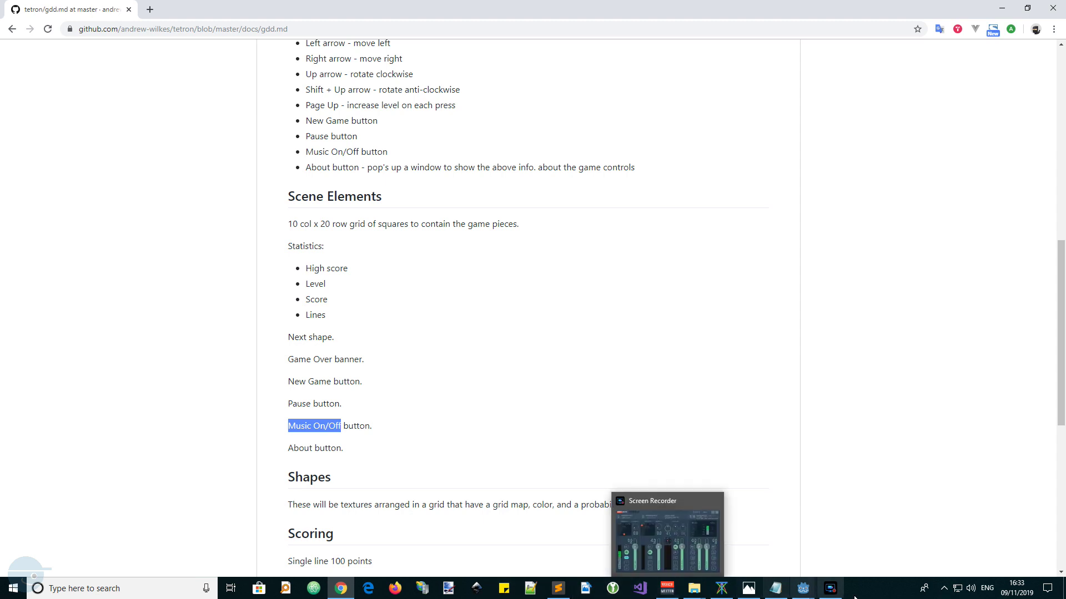
left_click(803, 591)
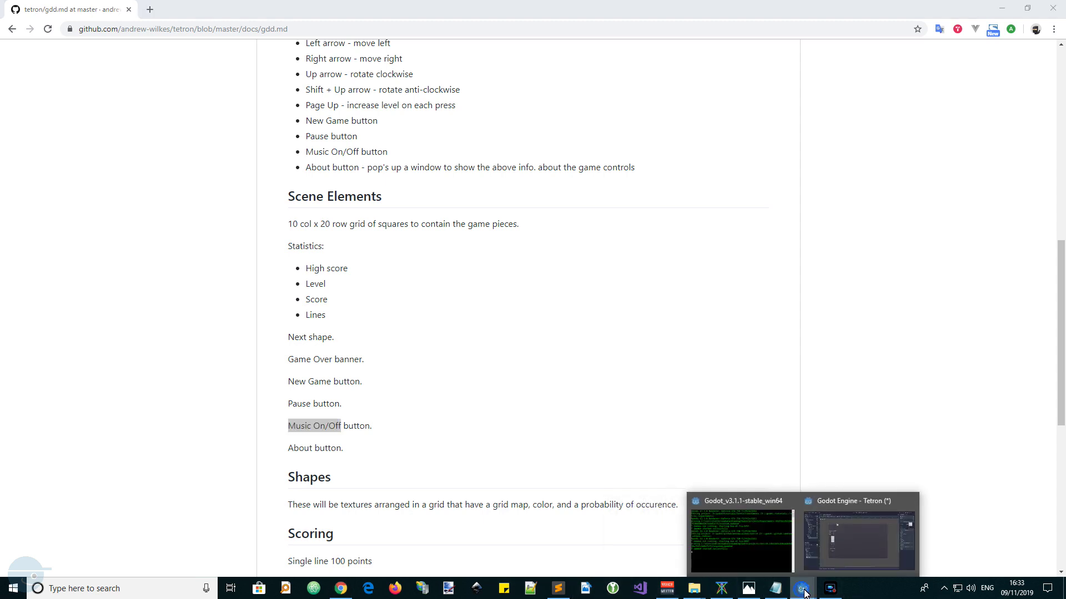
left_click(855, 537)
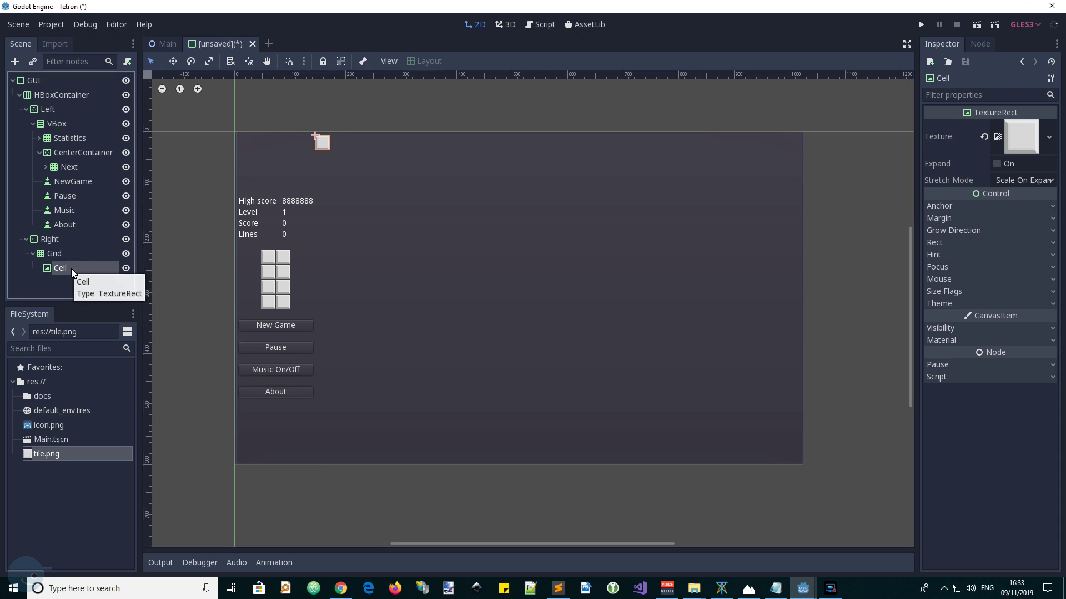
Duplicate the Cell tile three times and set the Grid to 10 columns
key("ctrl+d")
key("ctrl+d")
key("ctrl+d")
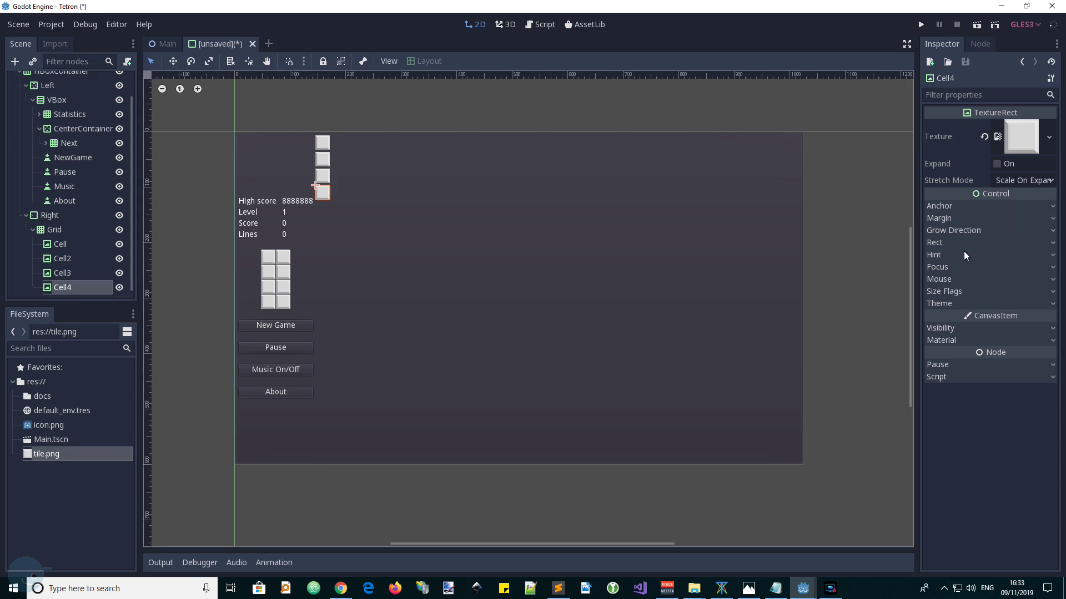
left_click(54, 230)
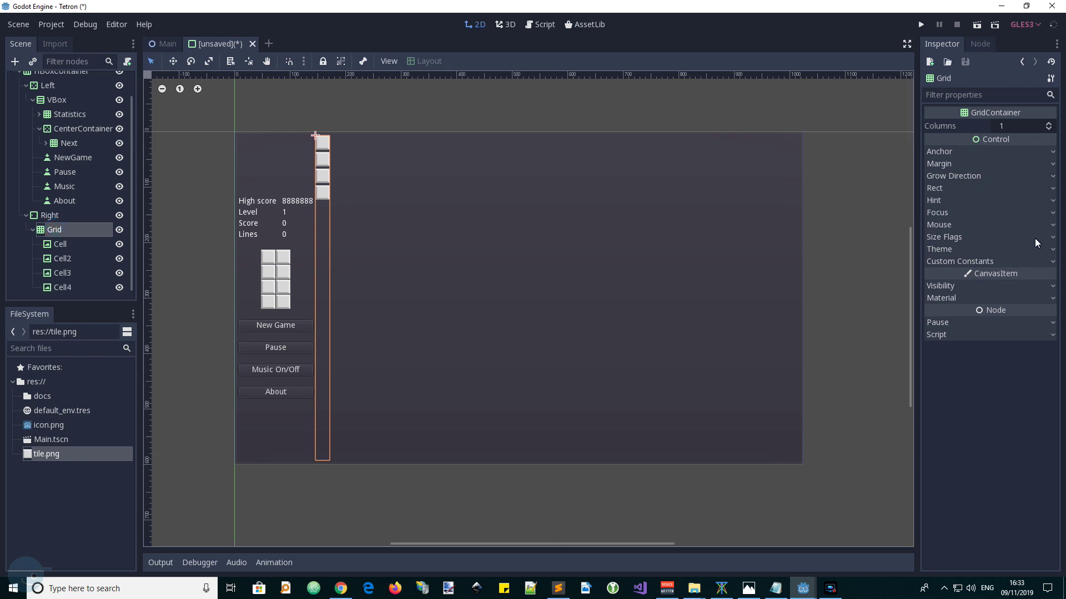
left_click(1024, 126)
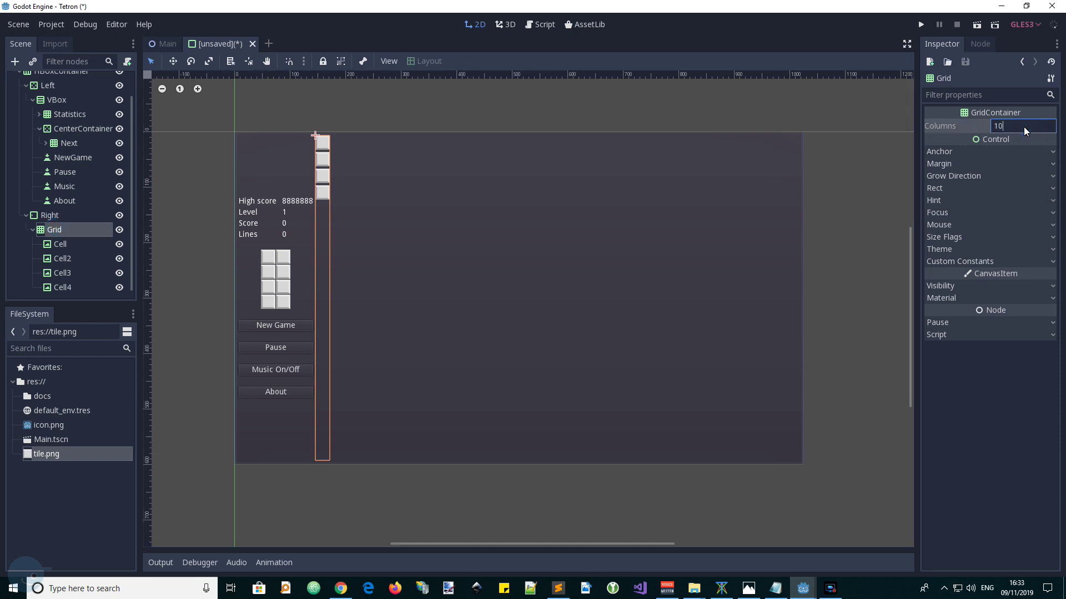
type("0")
key("Return")
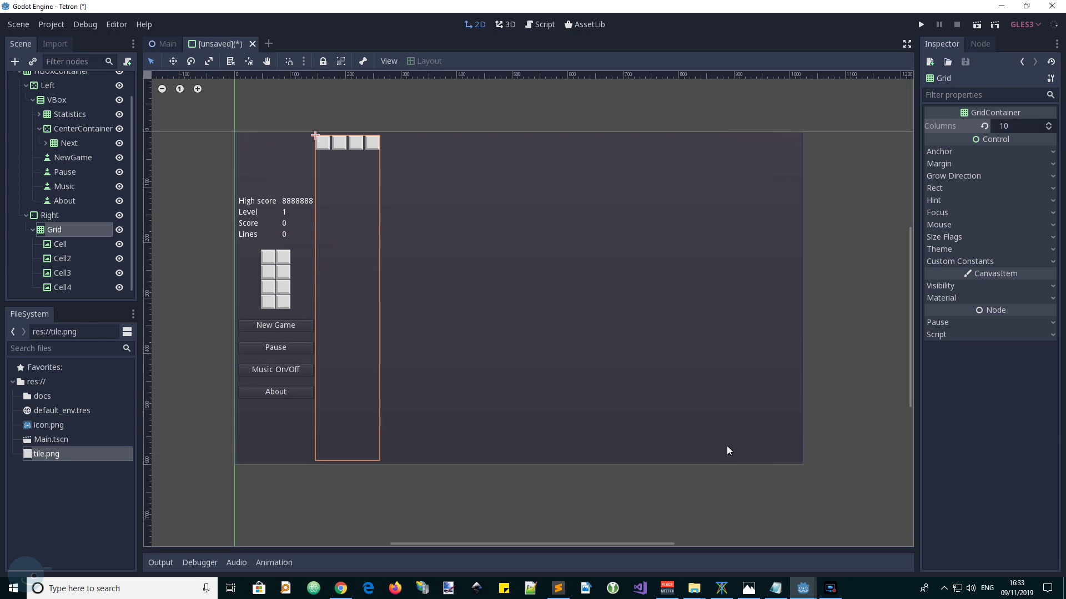
left_click(49, 217)
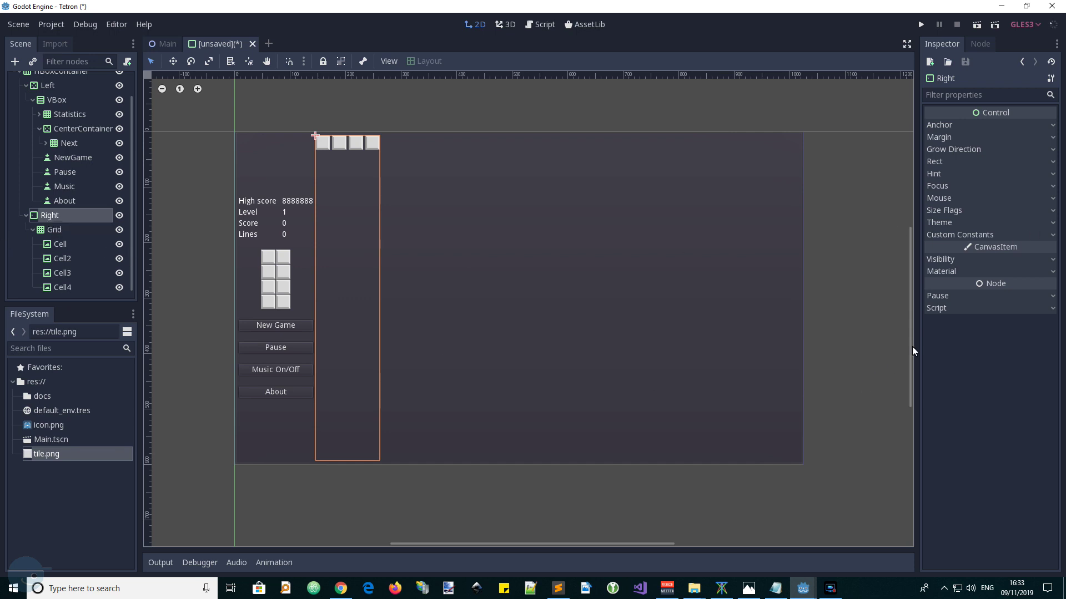
Set the Right panel's right, top and left margin constants to 8
left_click(1054, 234)
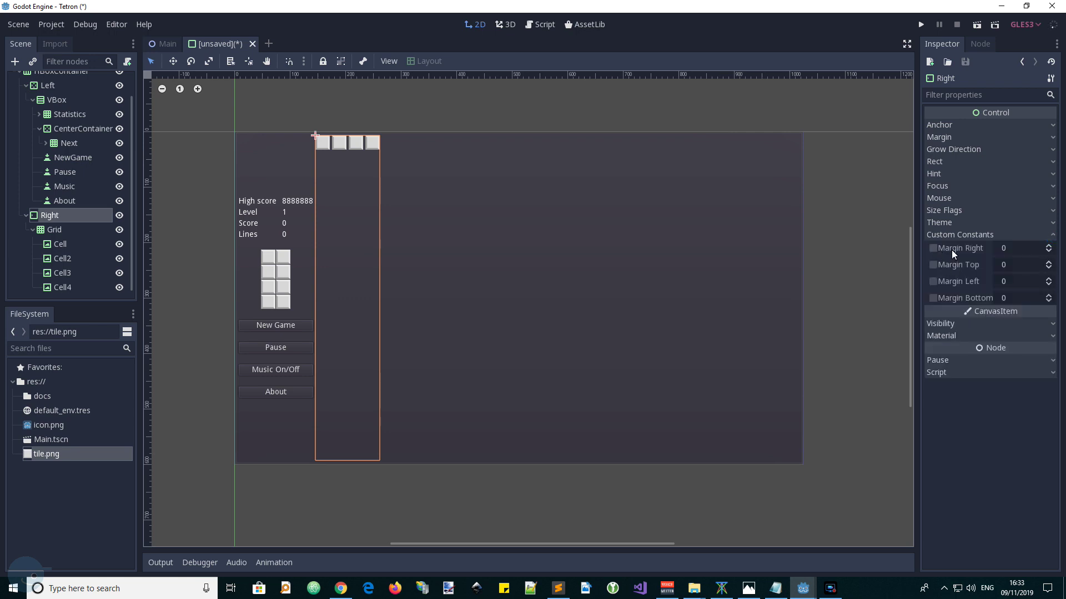
left_click(1015, 251)
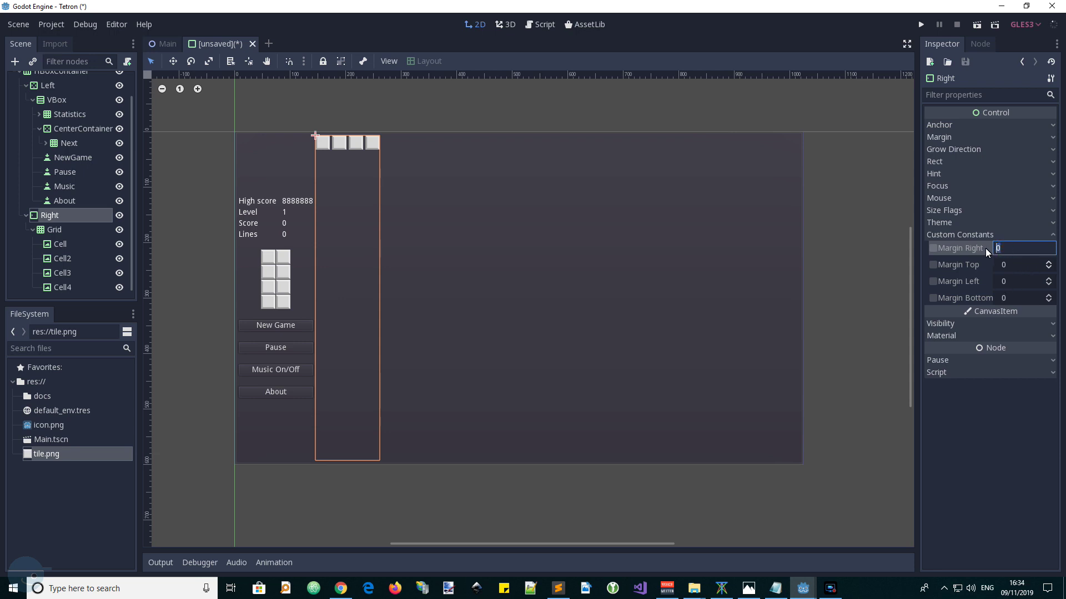
left_click_drag(1016, 264, 1019, 265)
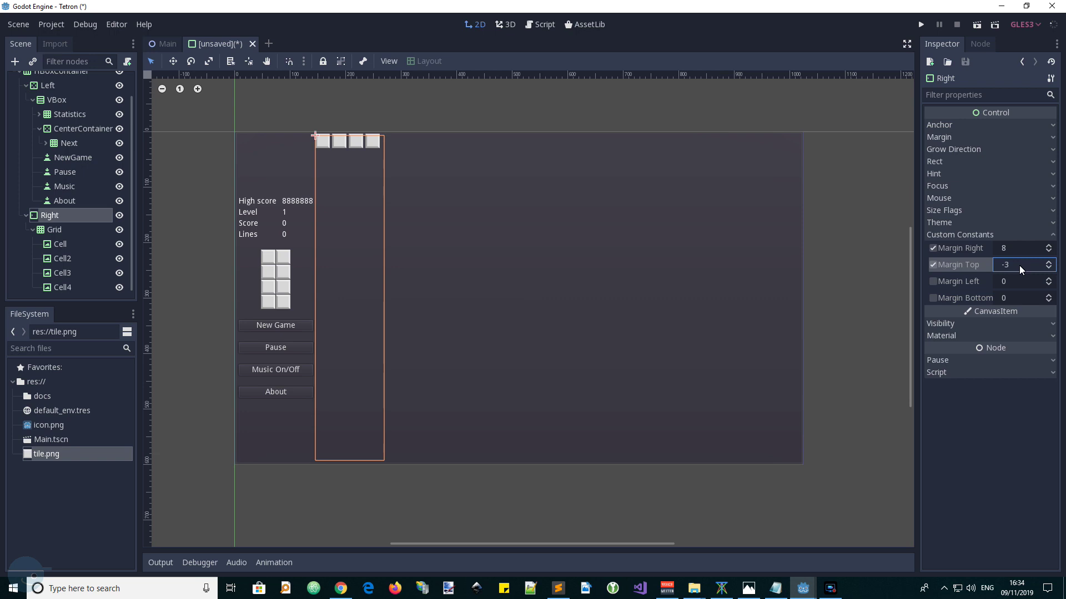
type("8")
left_click(1007, 281)
type("8")
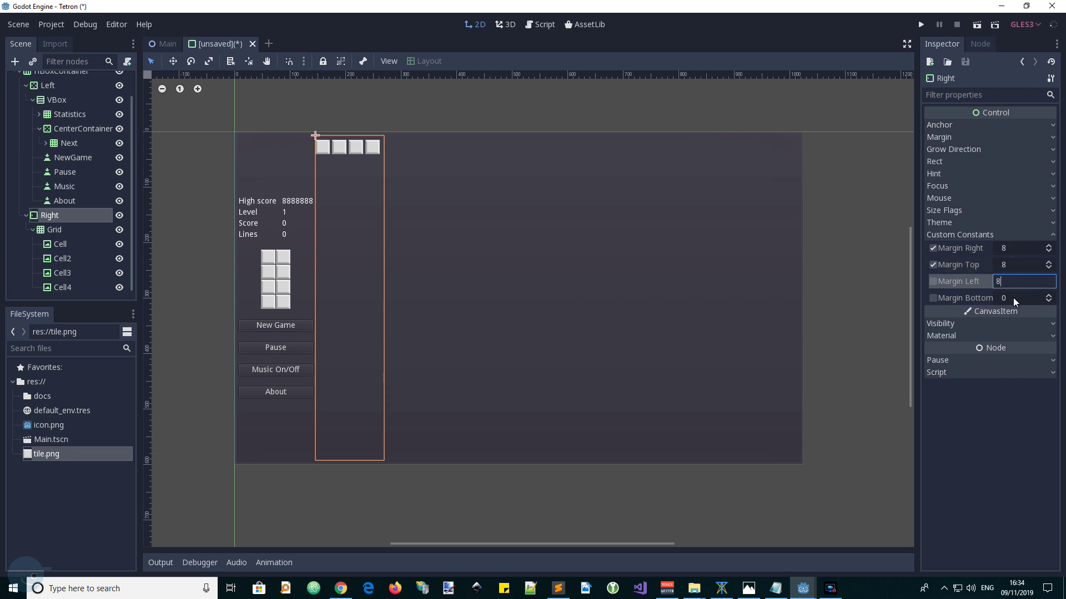
left_click(1013, 297)
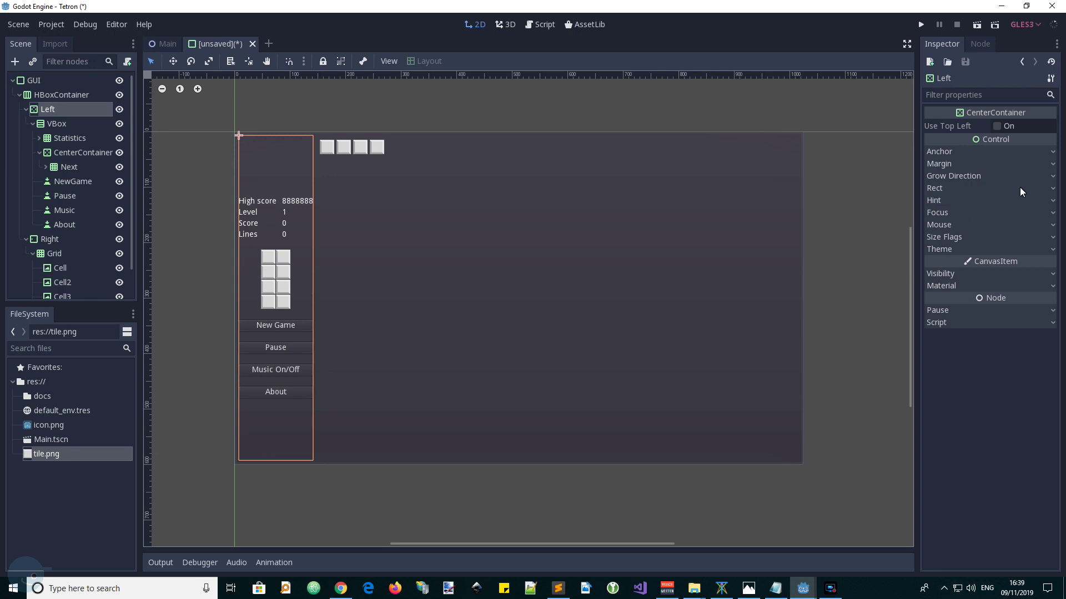
Set the Left panel's Rect Min Size x to 200 pixels
left_click(1041, 188)
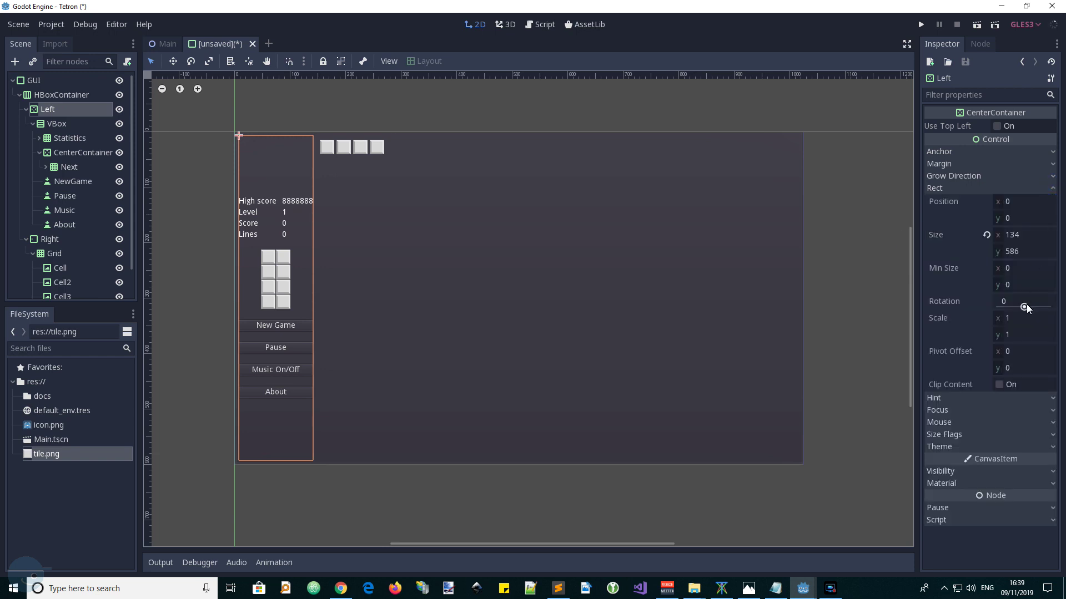
left_click(1014, 267)
type("2")
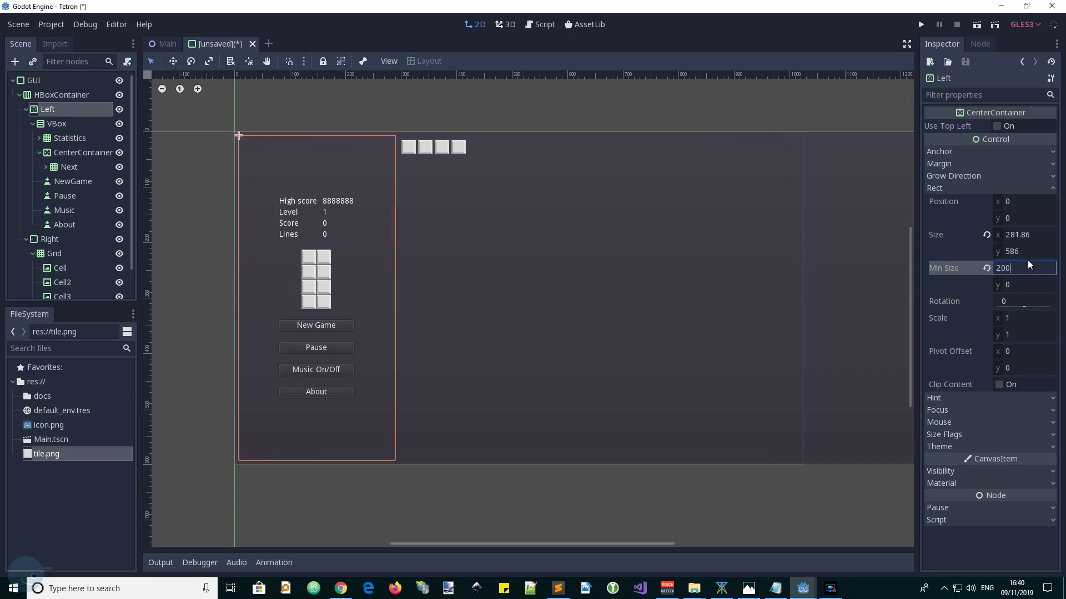
type("00")
key("Return")
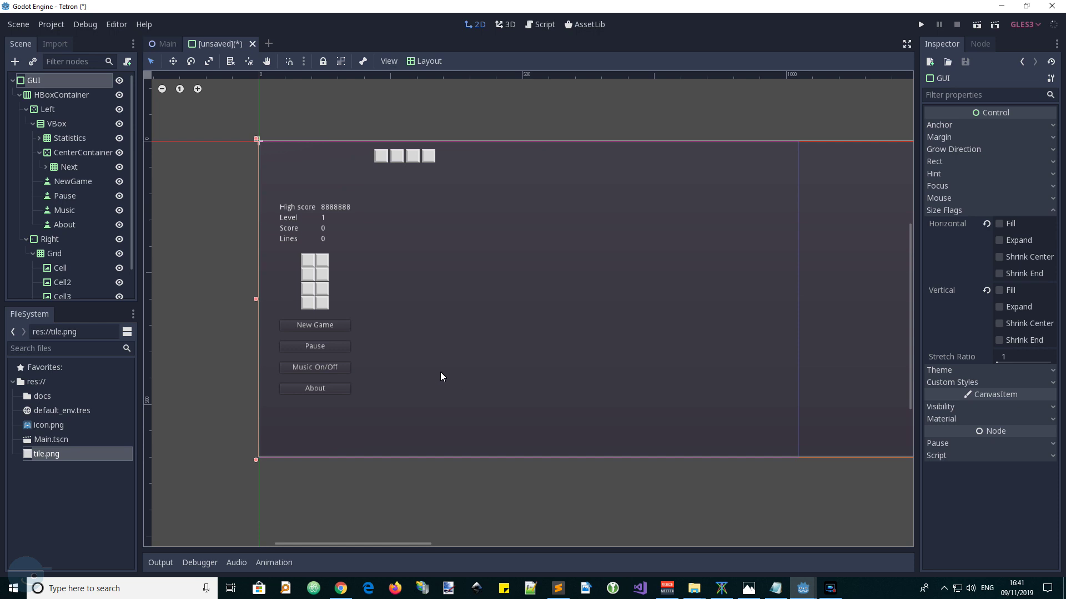
Turn off the HBoxContainer's horizontal Fill size flag so it fits its two panels
left_click(64, 96)
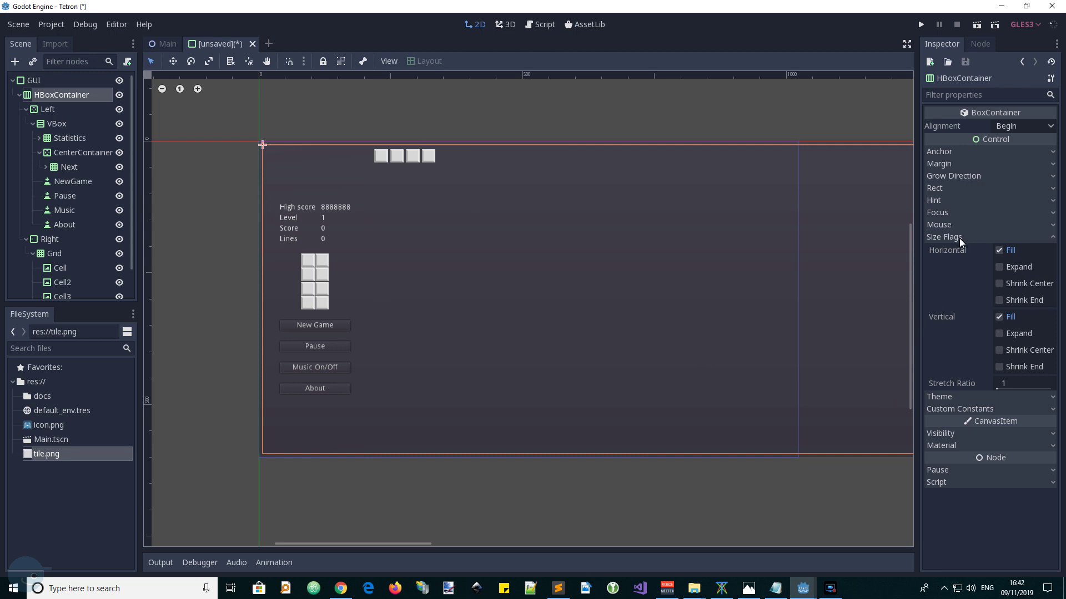
left_click(999, 250)
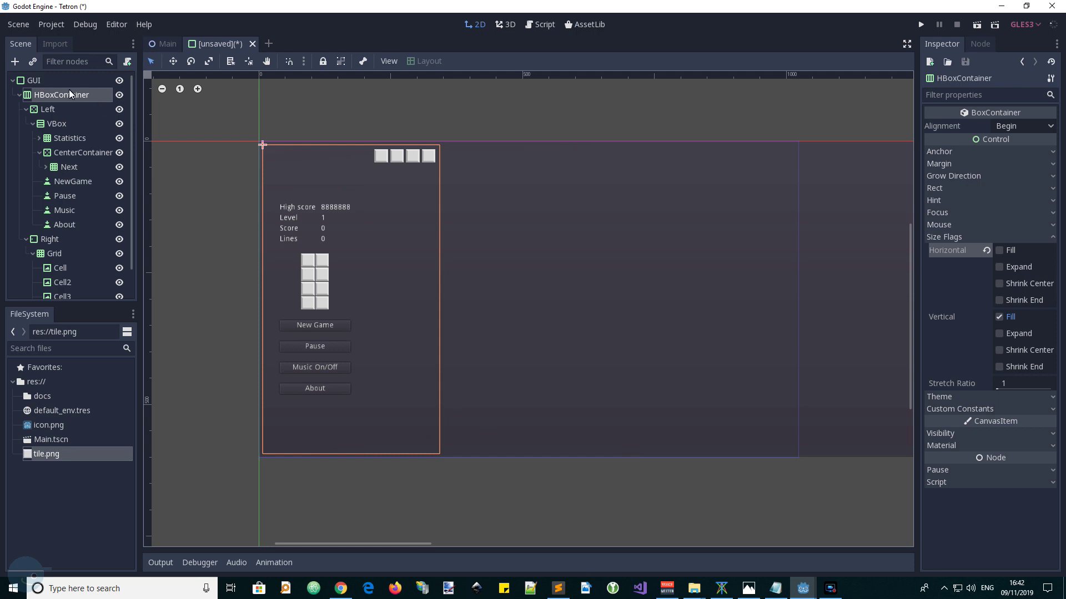
Set the GUI root node's Rect Size x to 500
left_click(42, 79)
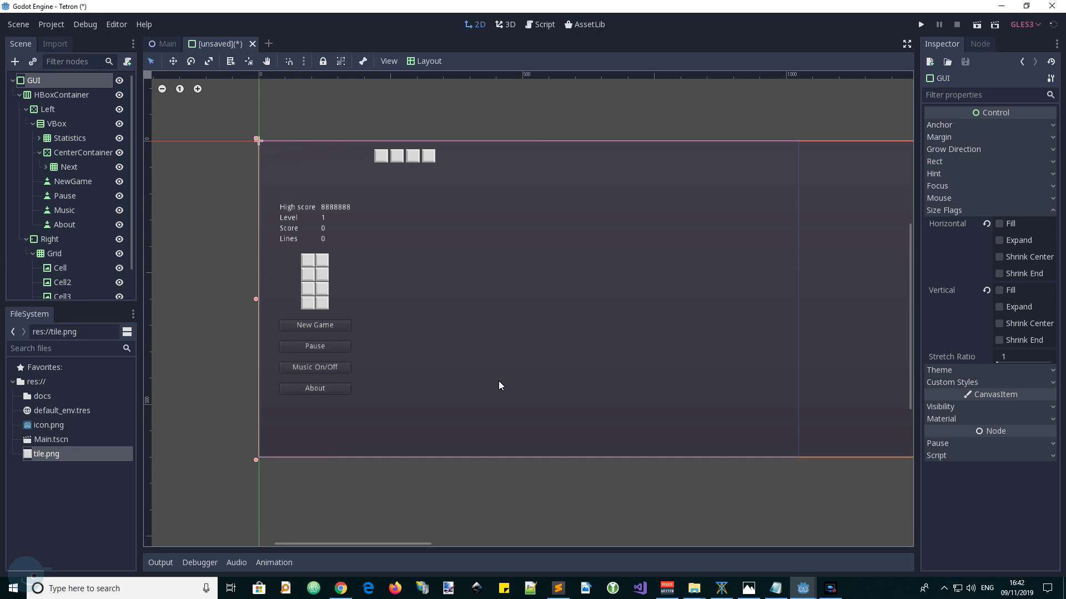
scroll(580, 313, "down", 4)
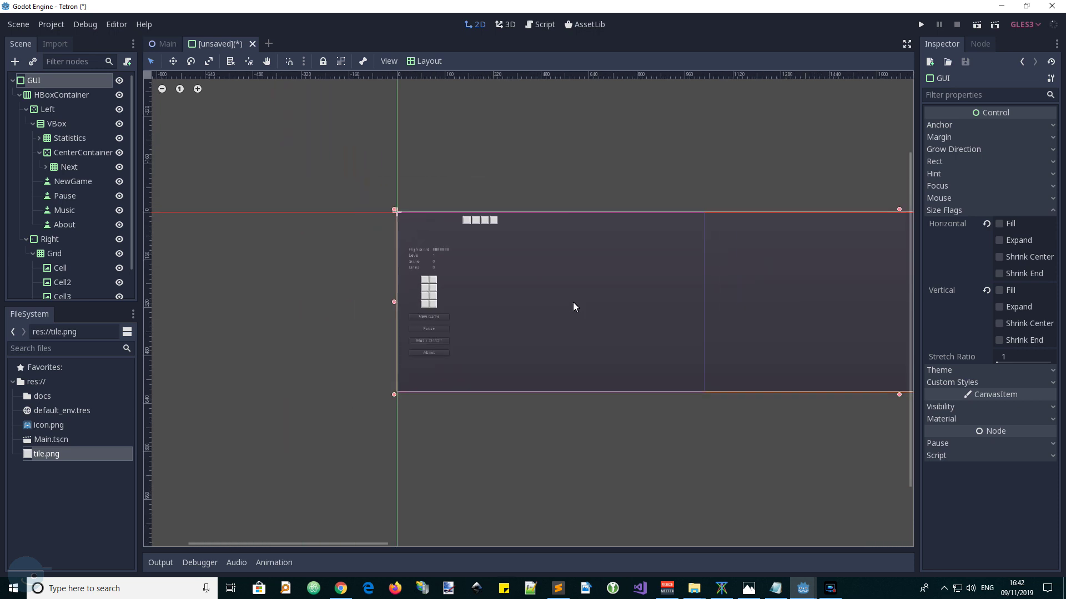
scroll(572, 303, "up", 5)
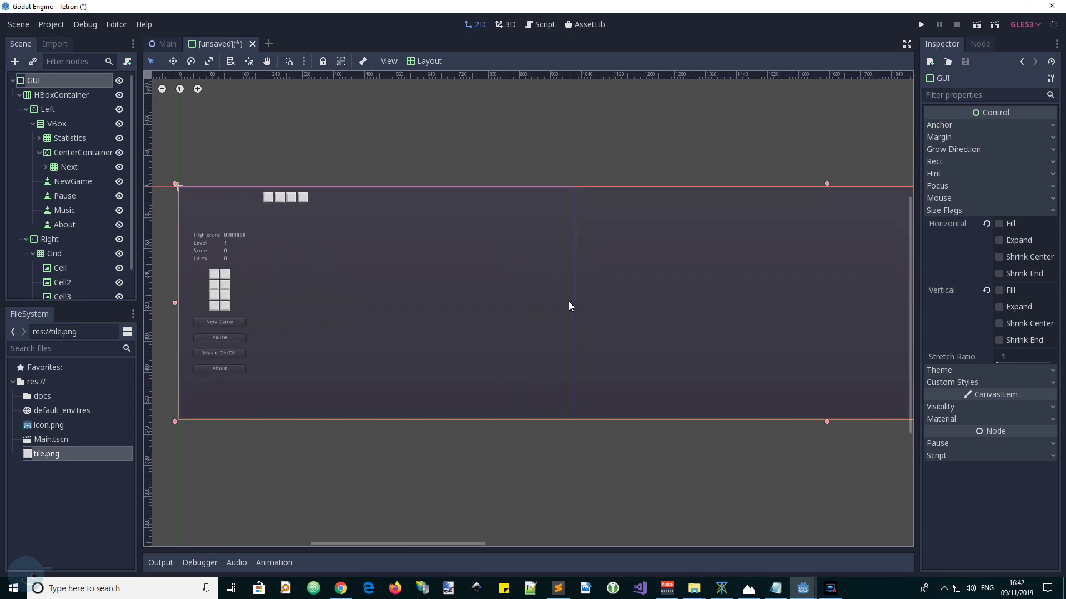
middle_click_drag(460, 313, 589, 331)
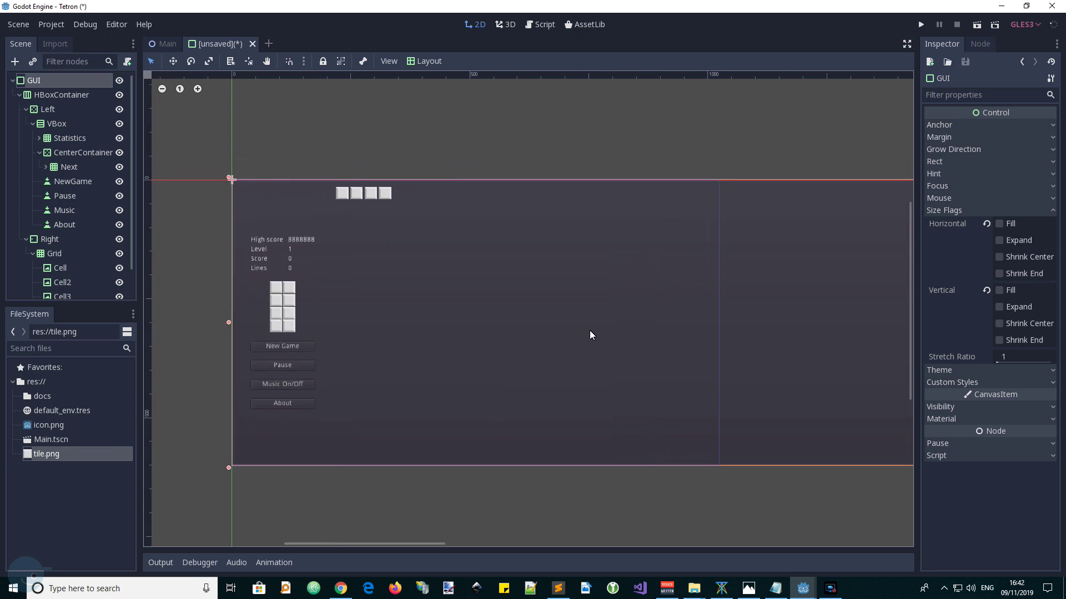
scroll(569, 339, "up", 1)
scroll(569, 340, "down", 1)
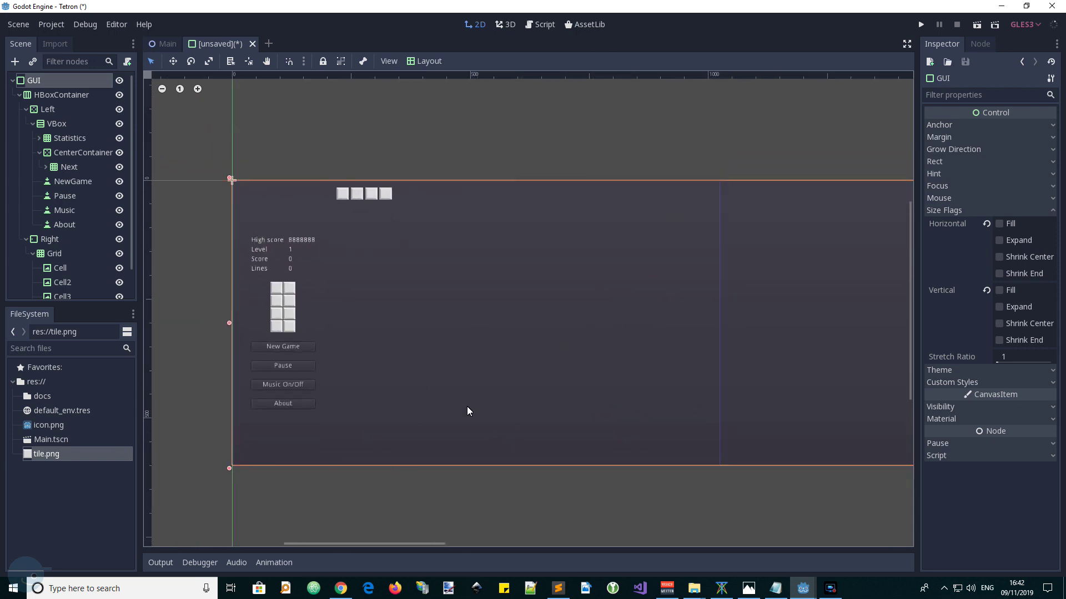
left_click(973, 162)
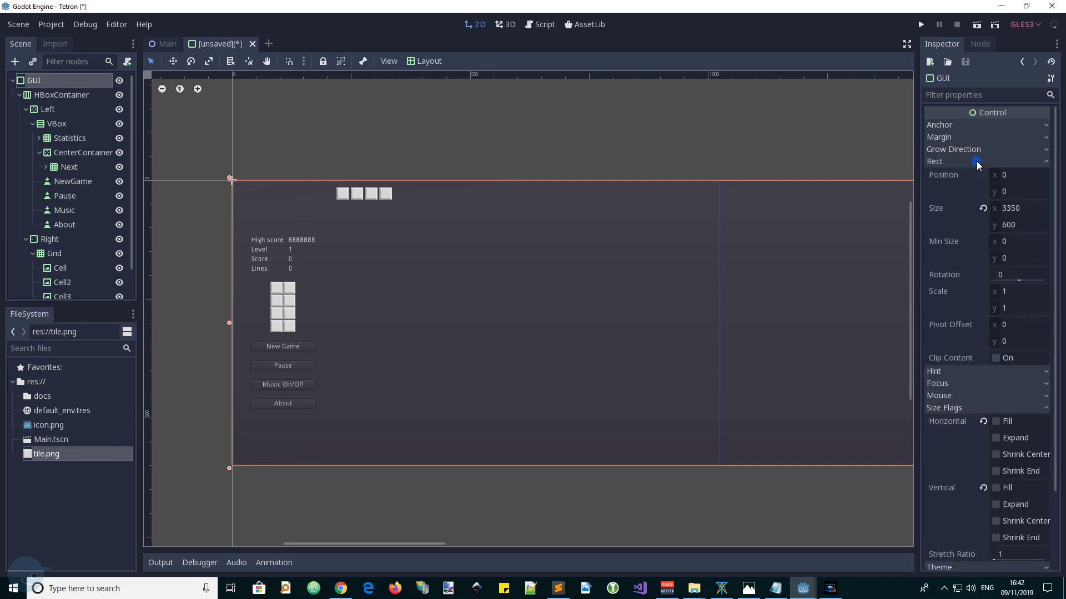
left_click(1025, 210)
type("500")
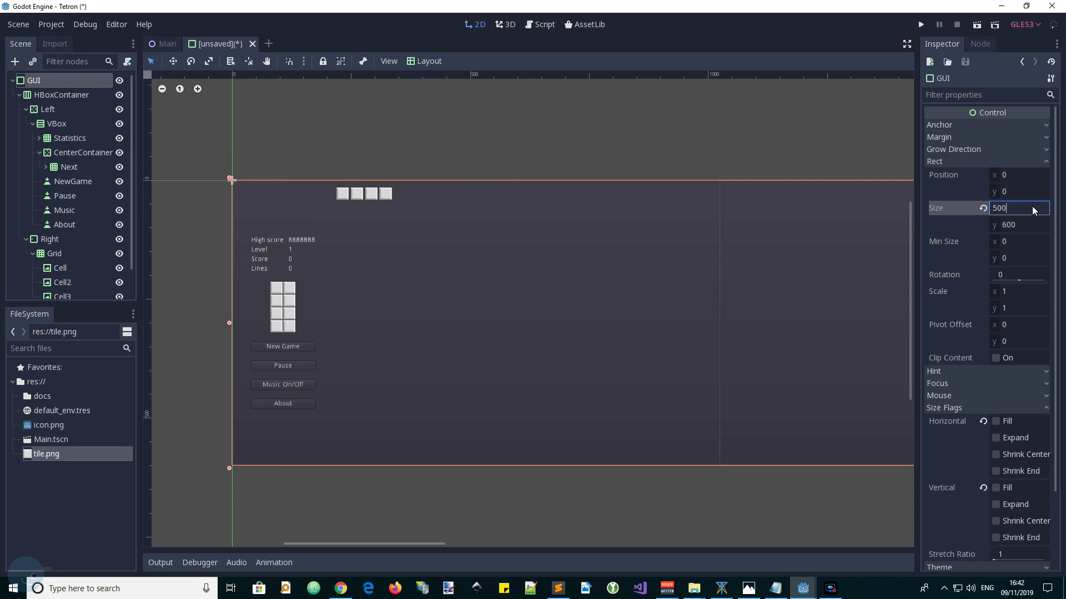
key("Return")
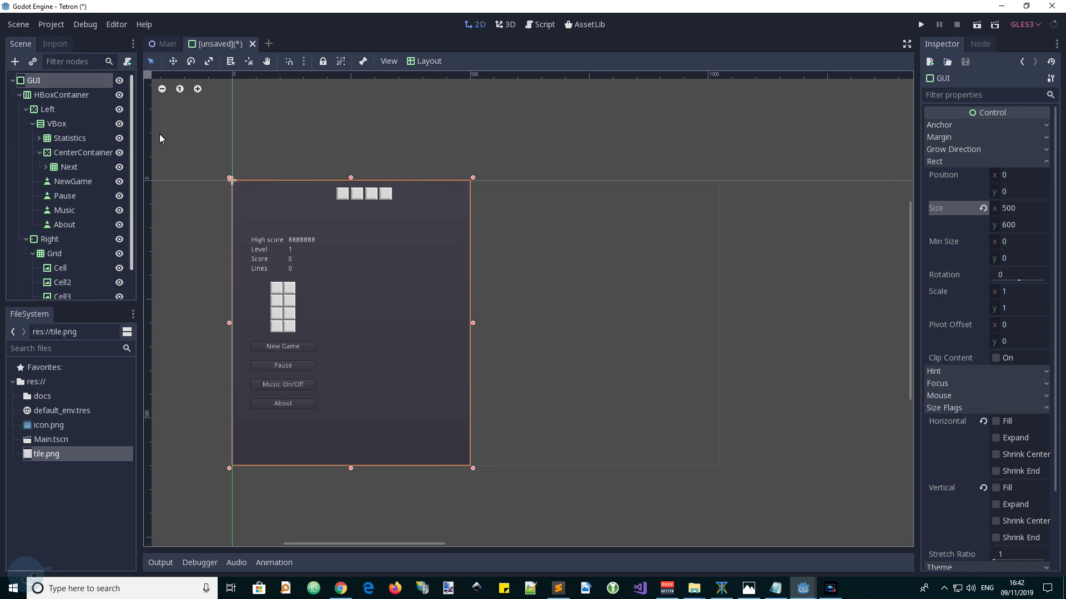
Drag the GUI root's right edge to narrow it to 350 by 600
left_click_drag(473, 323, 401, 326)
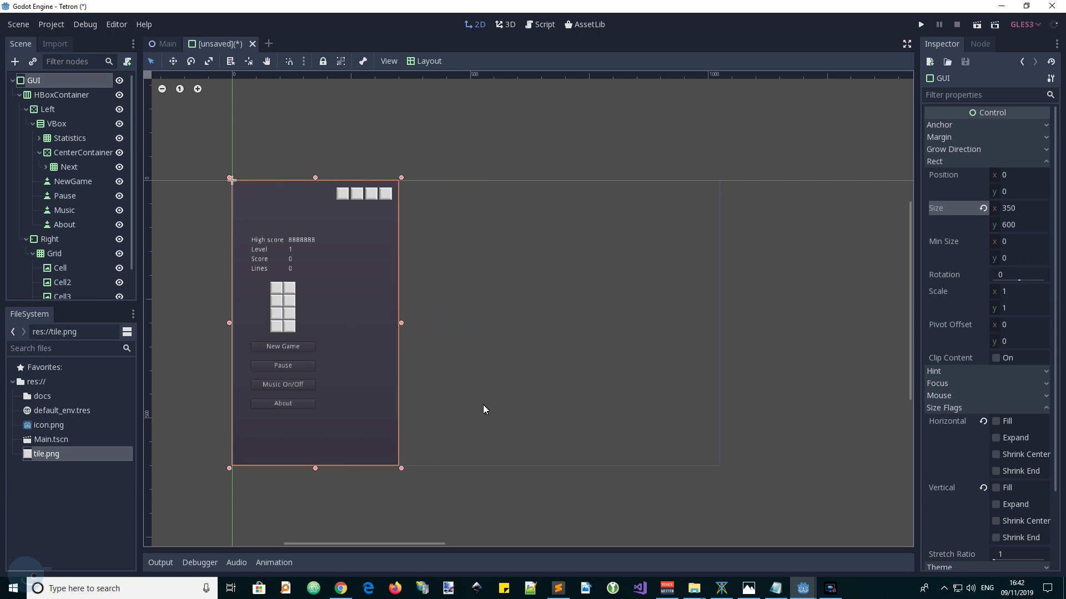
left_click(63, 95)
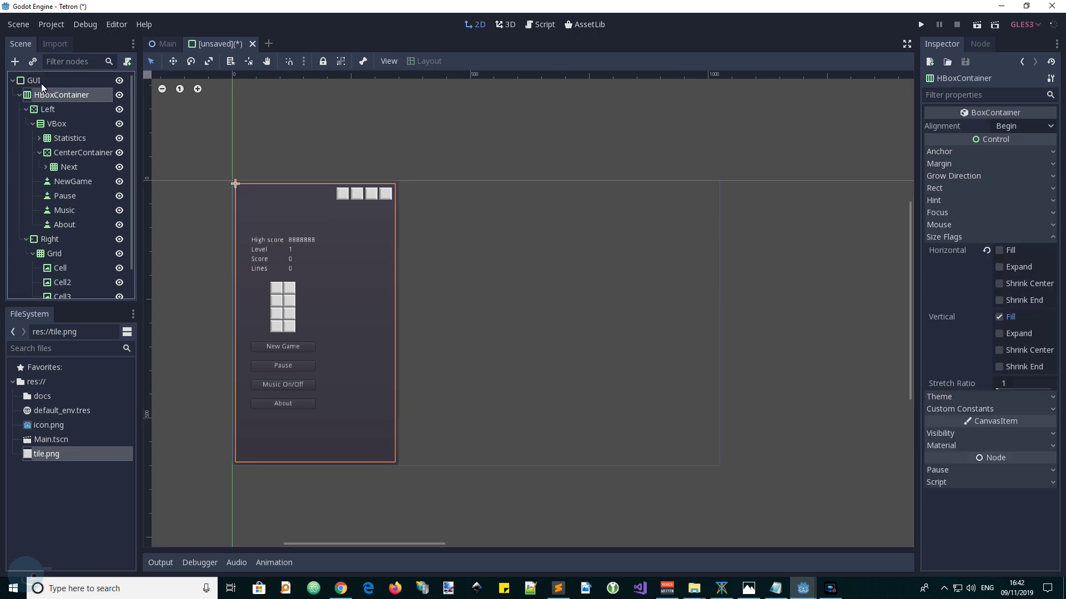
left_click(41, 84)
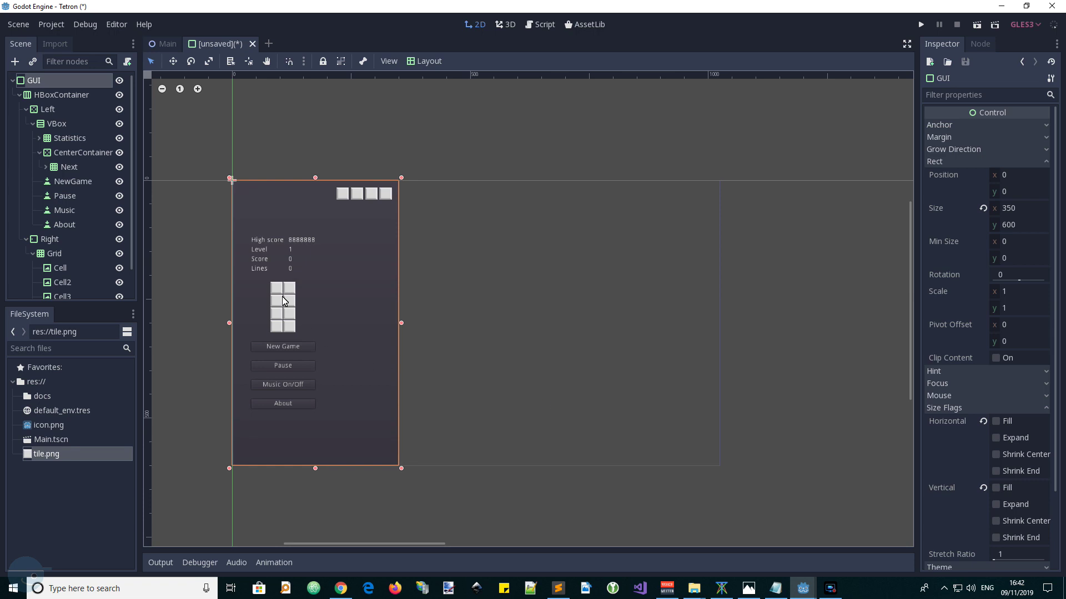
scroll(342, 306, "up", 3)
scroll(358, 315, "up", 1)
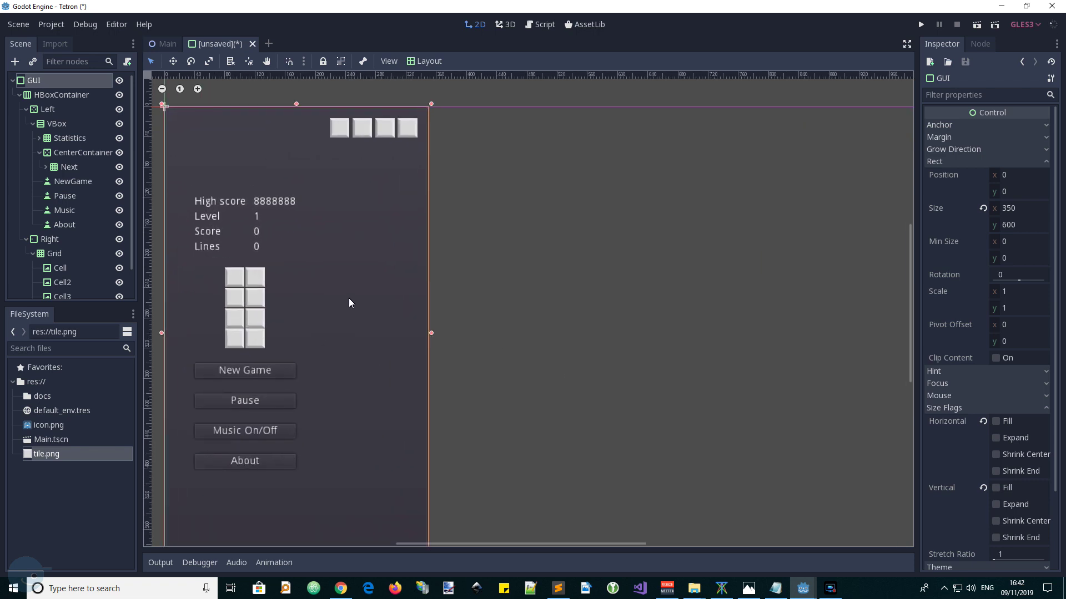
middle_click_drag(349, 302, 564, 278)
scroll(564, 281, "down", 1)
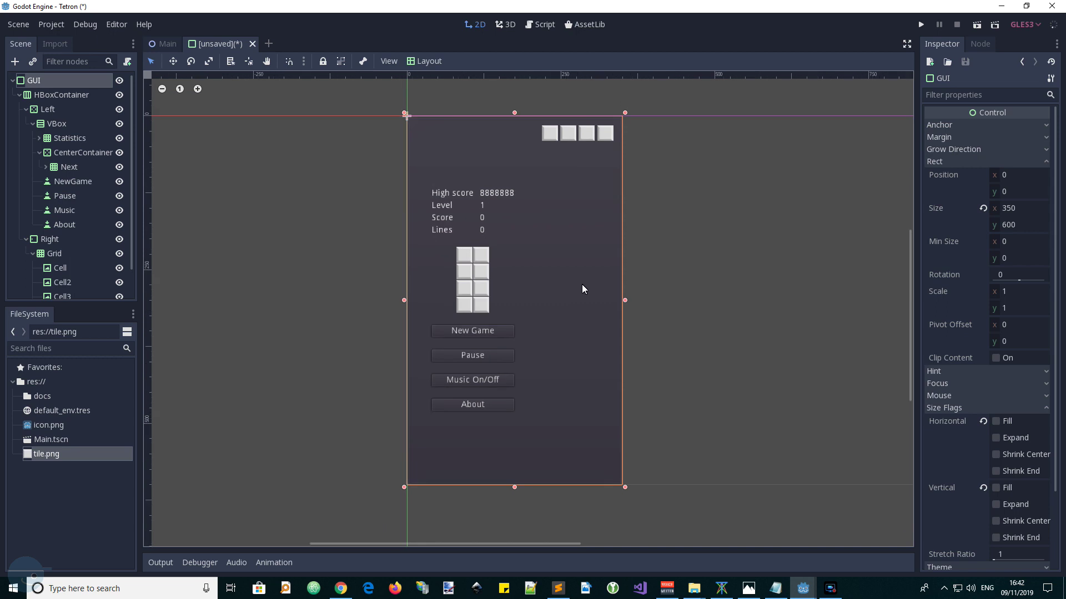